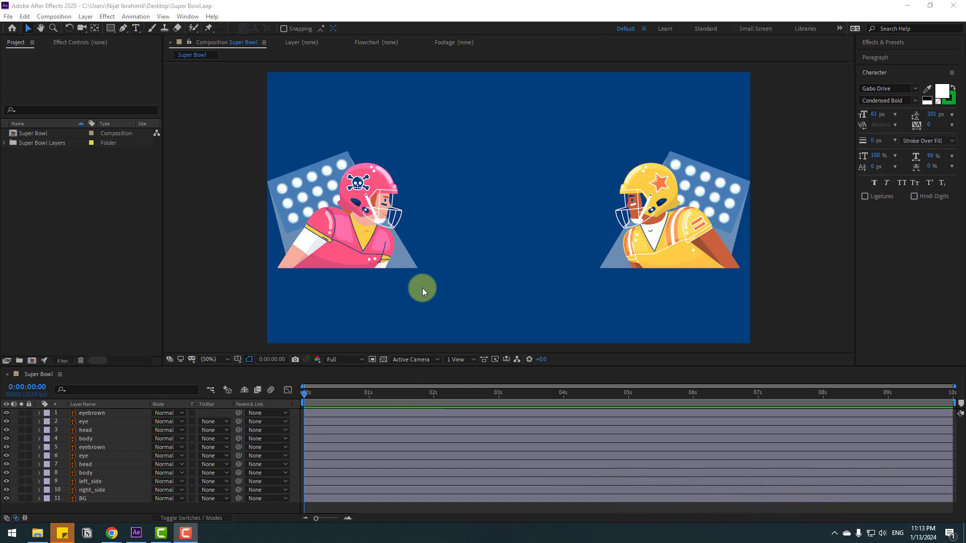
Lock the BG layer and add a two-node camera with the 50mm preset to the composition.
click(79, 500)
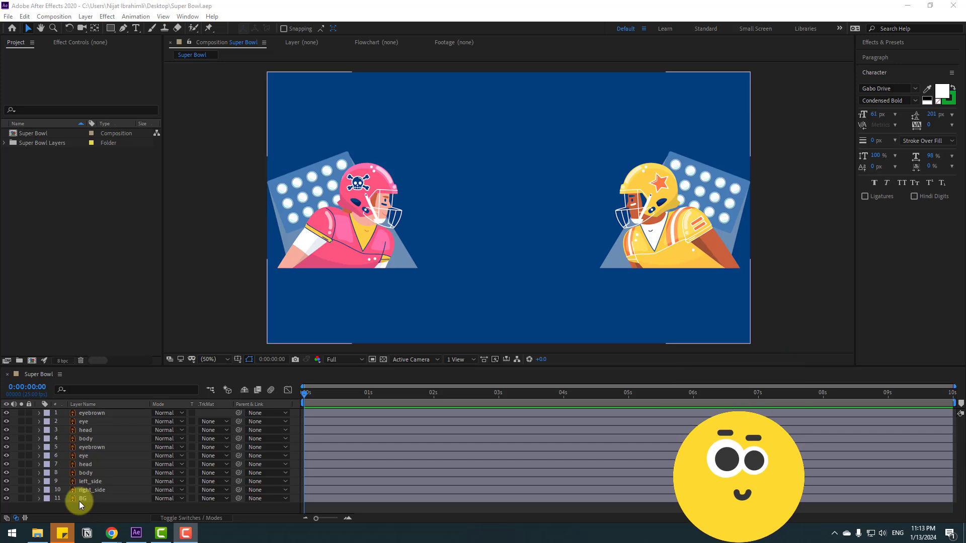
click(29, 498)
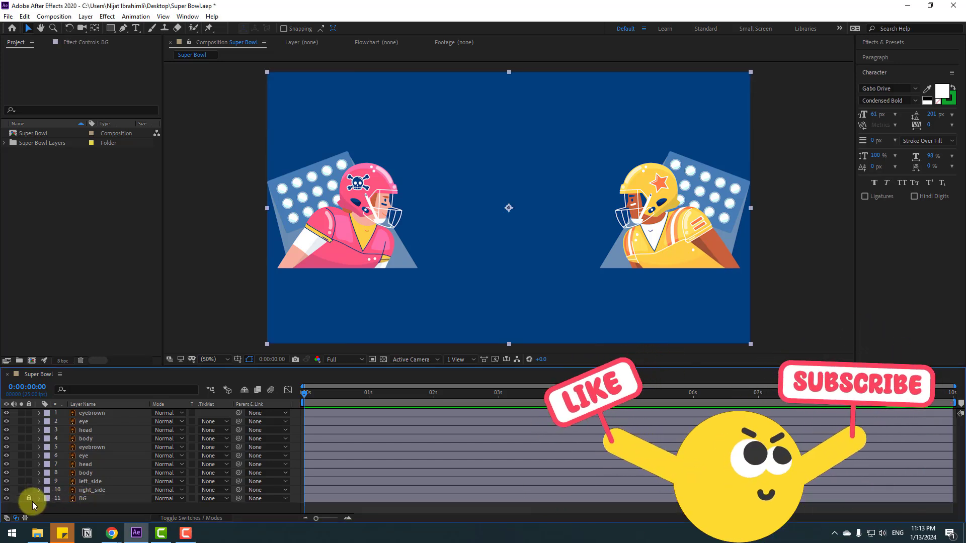
right_click(105, 506)
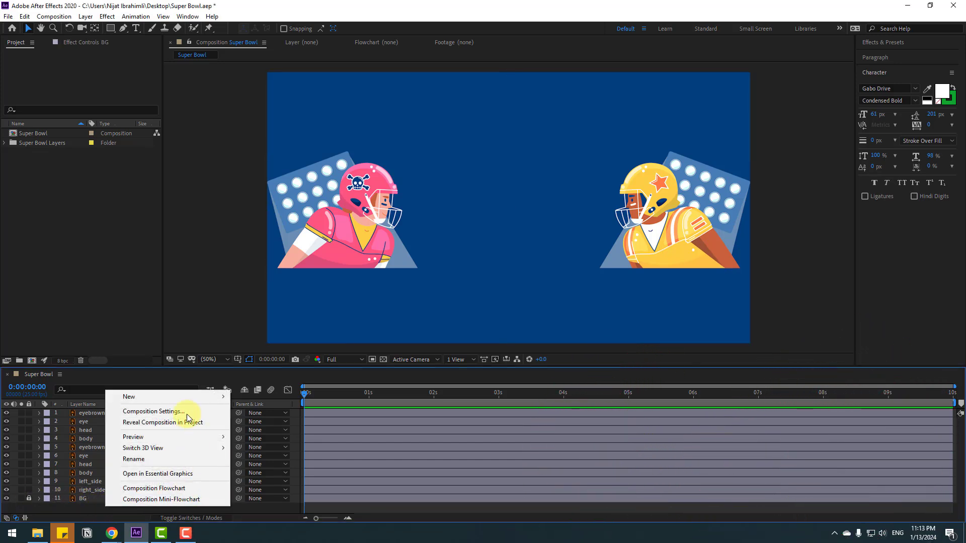
mouse_move(180, 398)
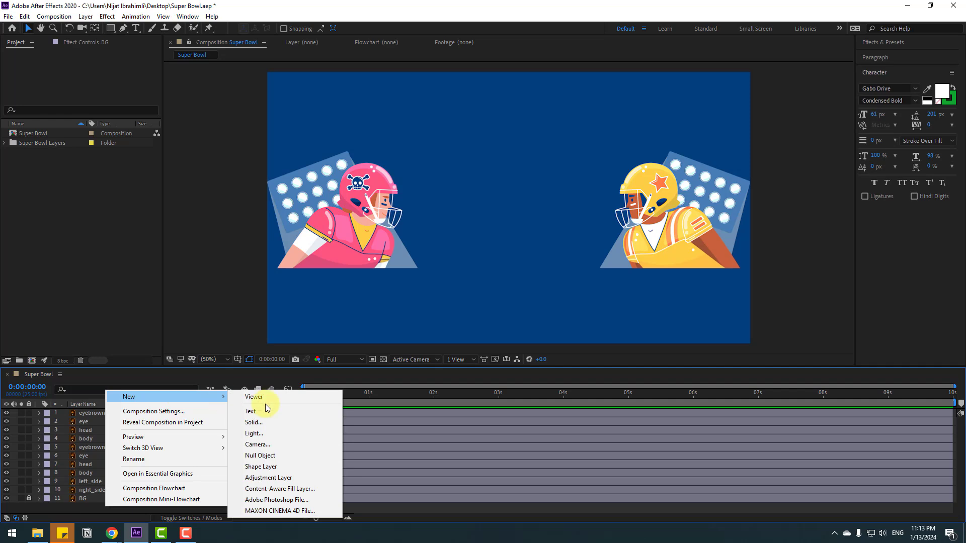
click(262, 447)
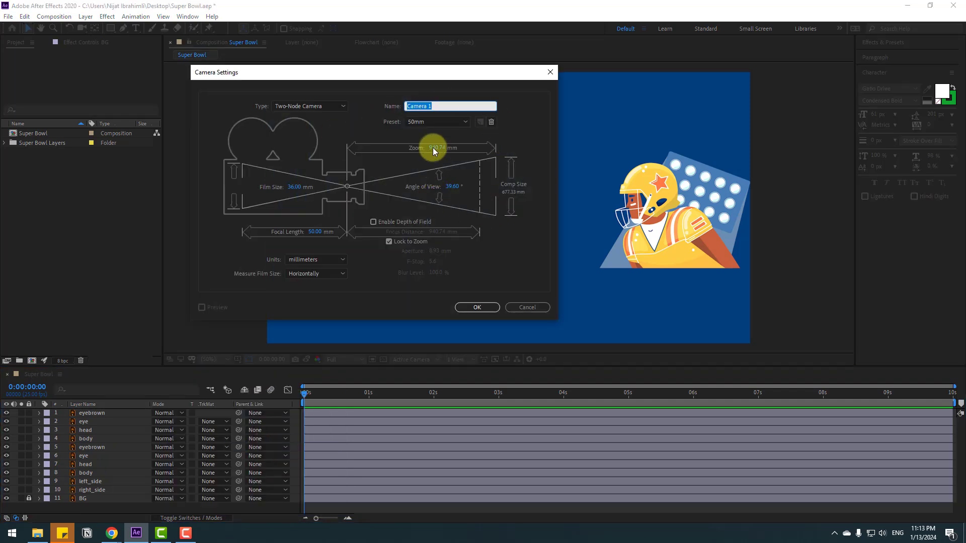
click(477, 308)
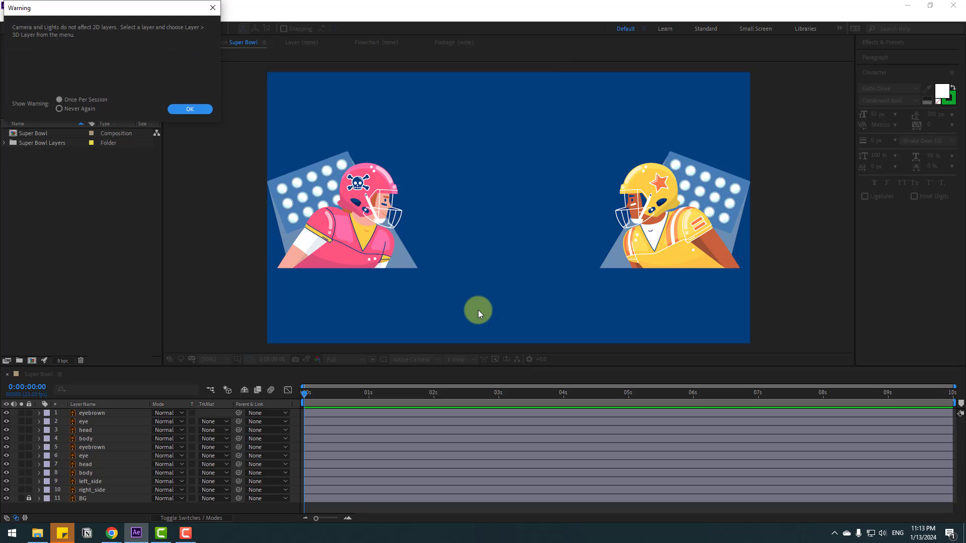
click(201, 111)
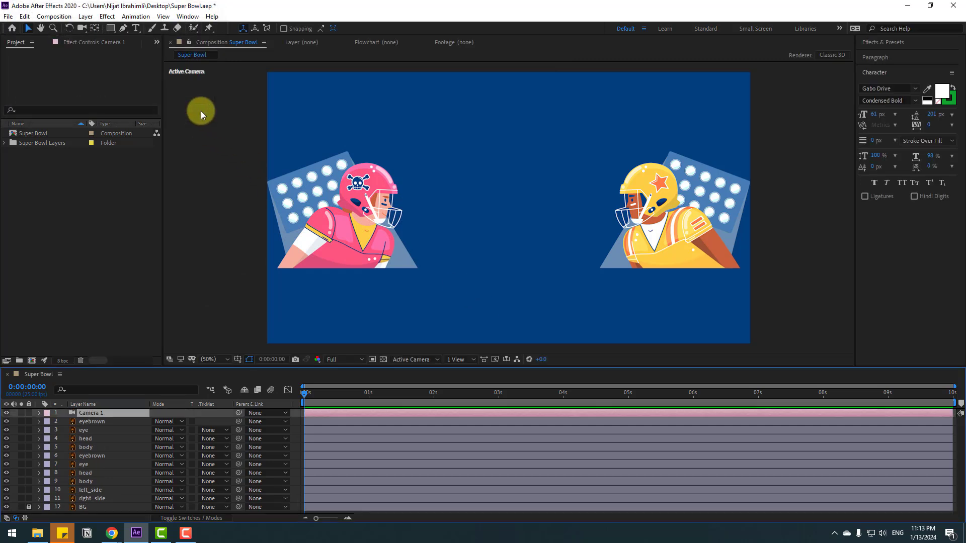
Turn all artwork layers from the upper eyebrown through right_side into 3D layers, leaving out BG.
click(123, 501)
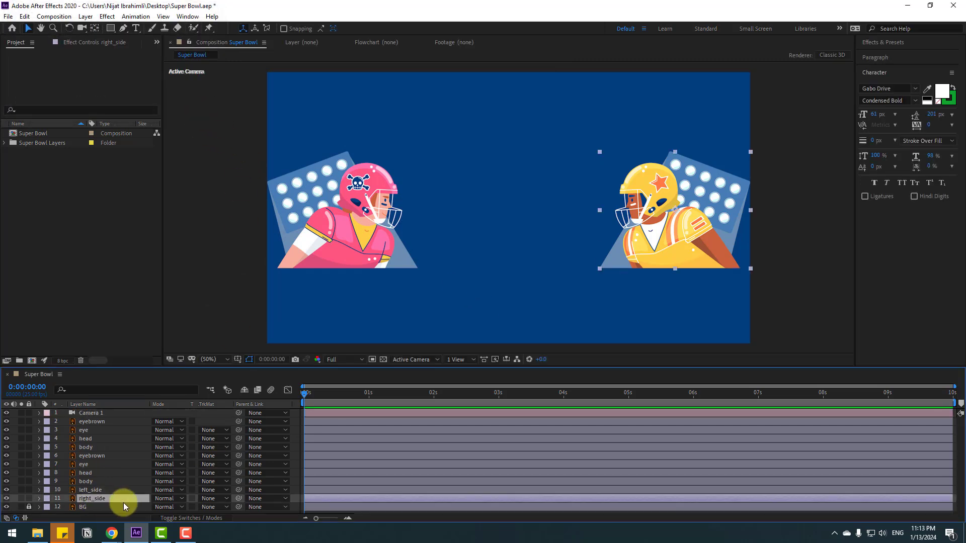
shift+click(99, 425)
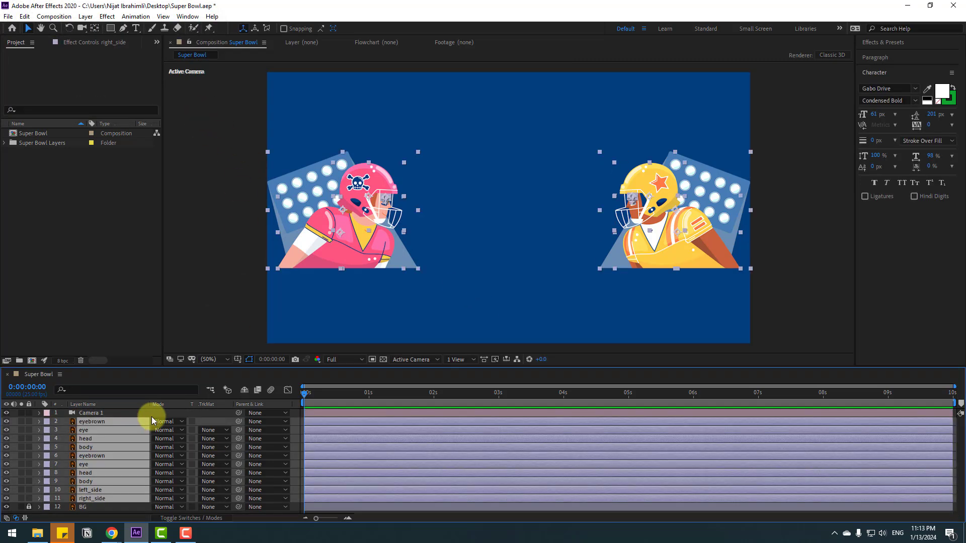
click(174, 520)
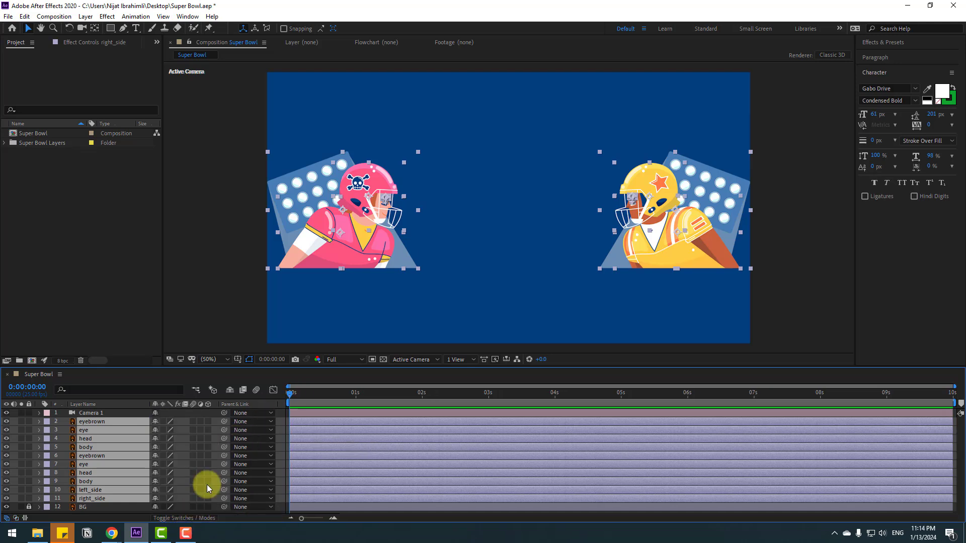
click(207, 422)
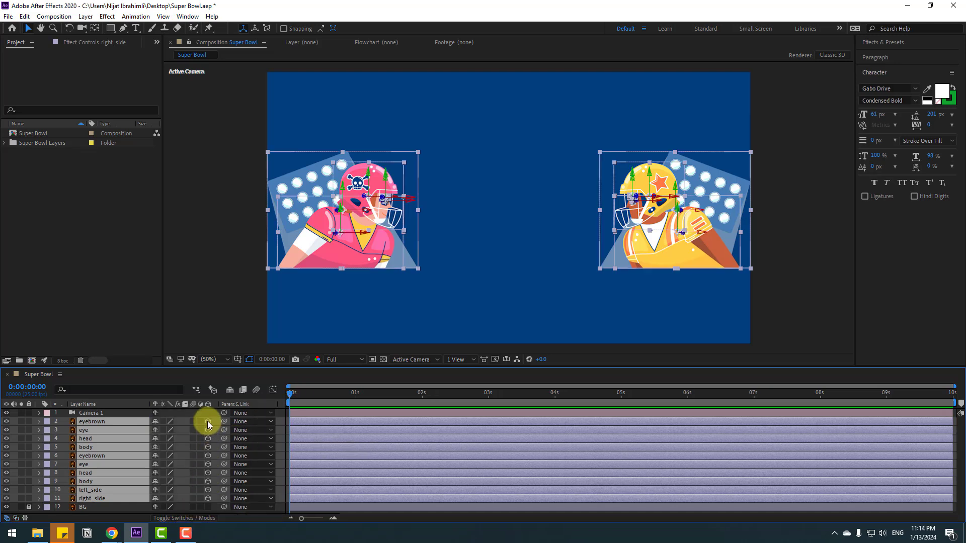
click(798, 282)
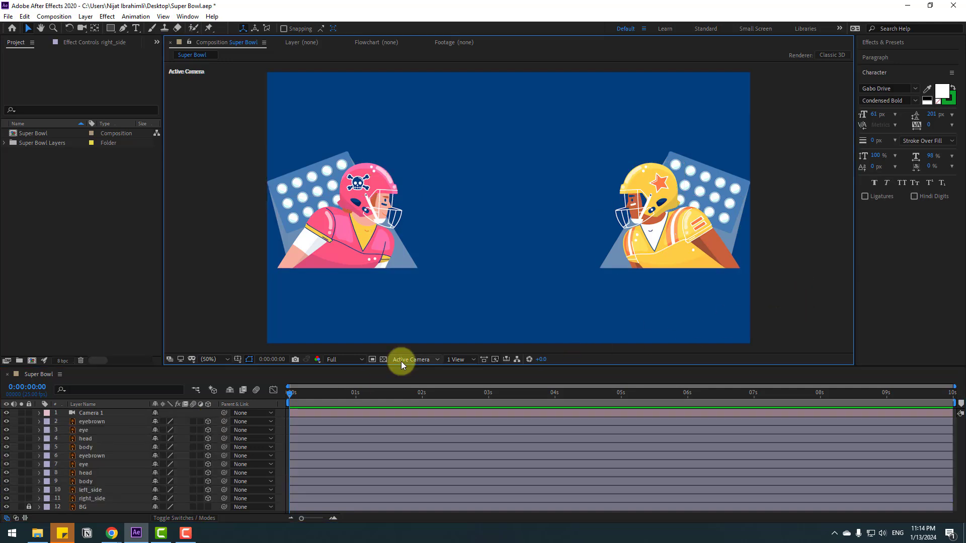
Parent the pink player's eyebrown and eye layers to that player's head layer.
click(92, 422)
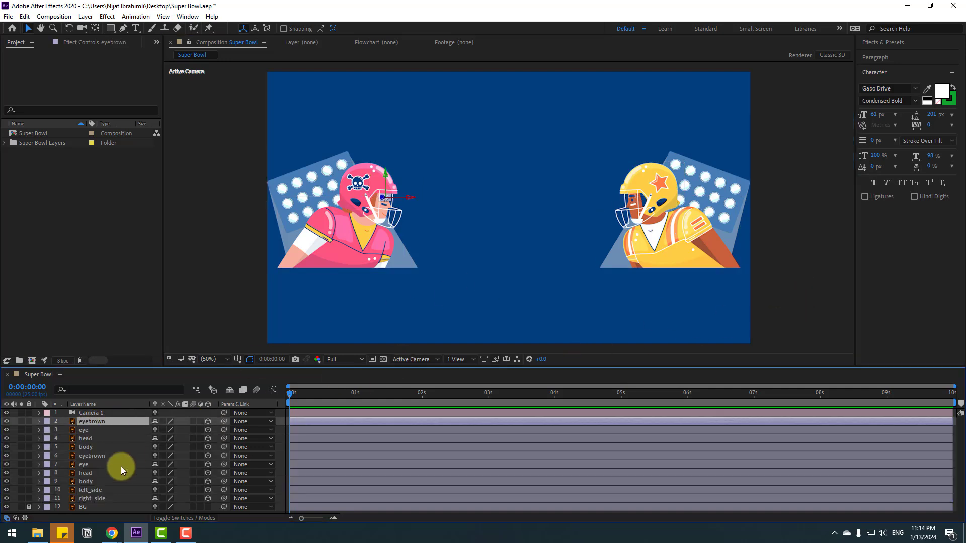
scroll(322, 247, up, 6)
scroll(322, 246, left, 6)
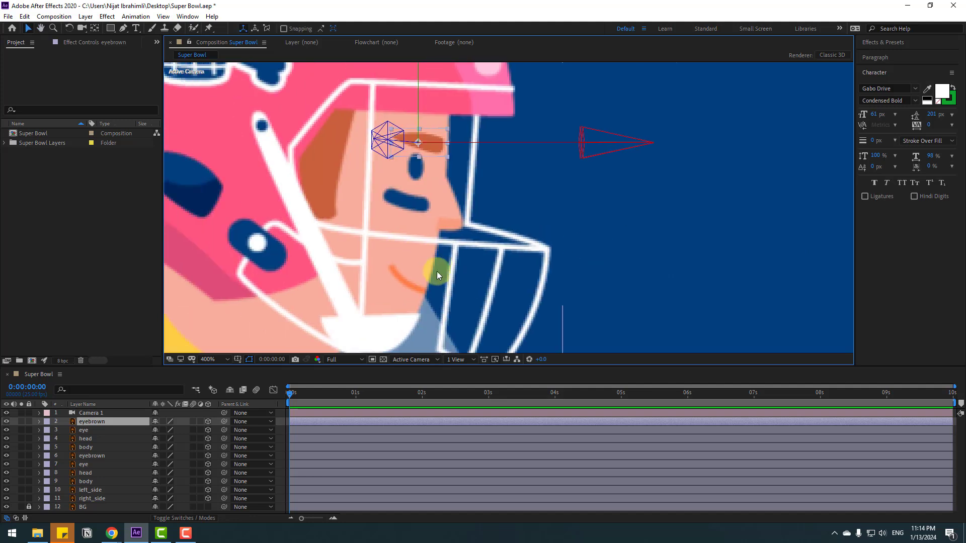
shift+click(94, 431)
drag(223, 425, 86, 439)
Move the pink player's head anchor point down to the neck, near the rear of the jaw.
click(85, 440)
scroll(461, 239, down, 4)
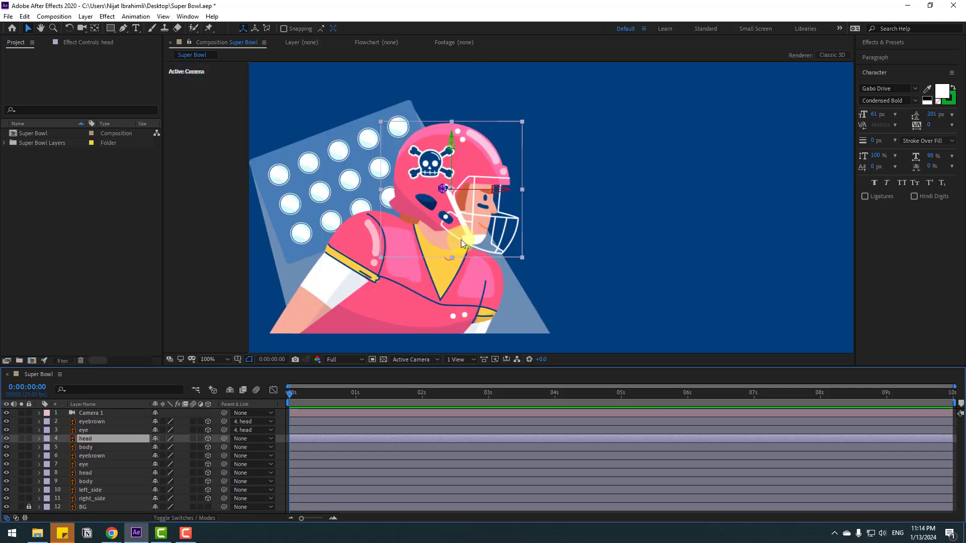
click(96, 30)
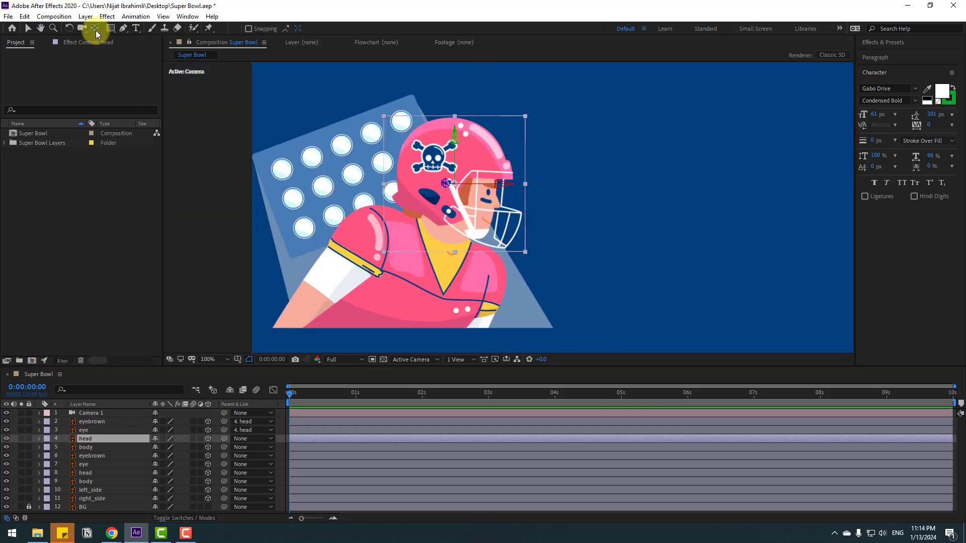
drag(453, 185, 443, 219)
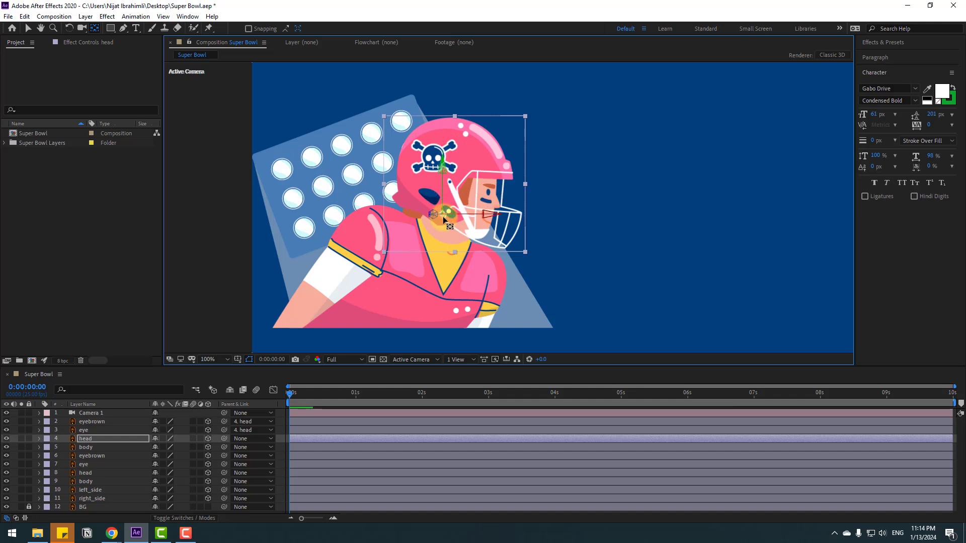
click(28, 28)
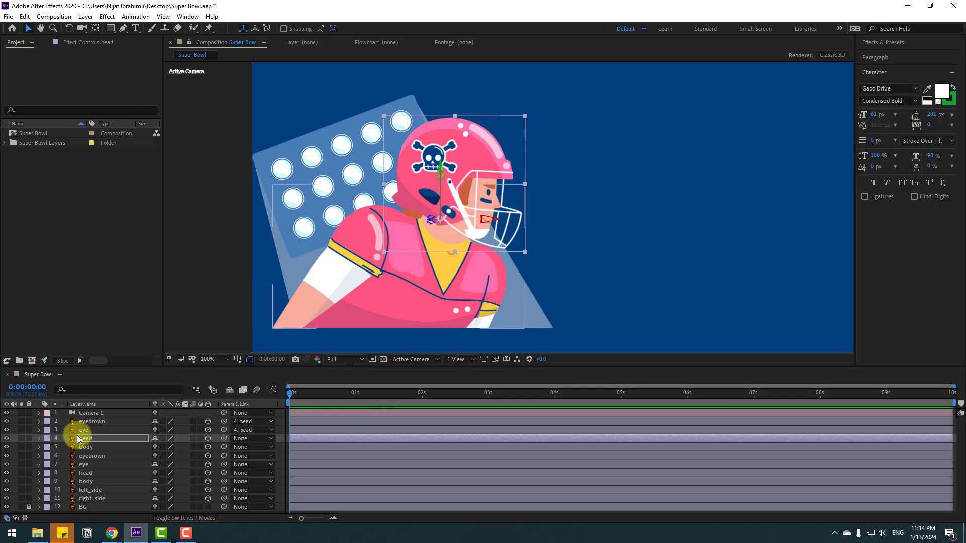
Try out the Z rotation of the pink player's head around its neck pivot, restoring the original angle.
click(84, 443)
key(r)
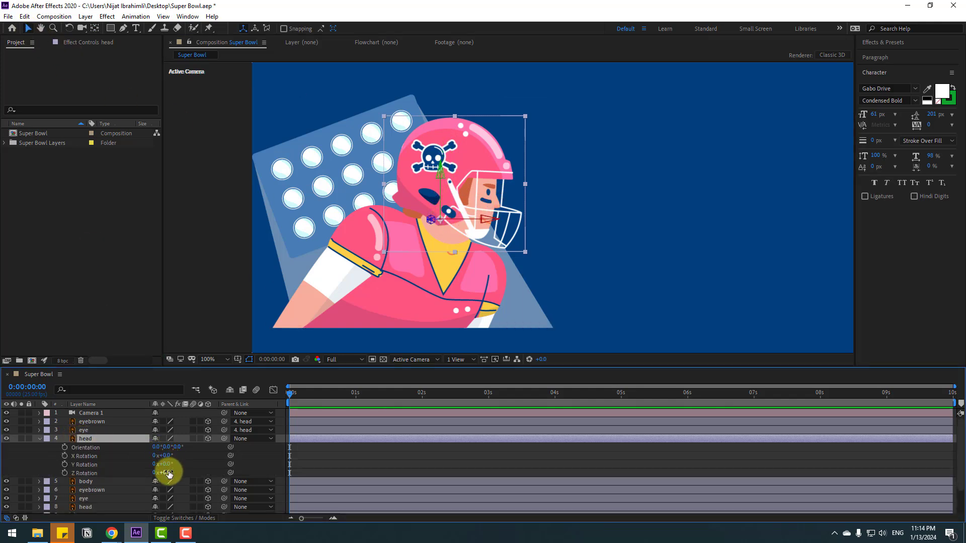
drag(167, 473, 39, 443)
click(39, 438)
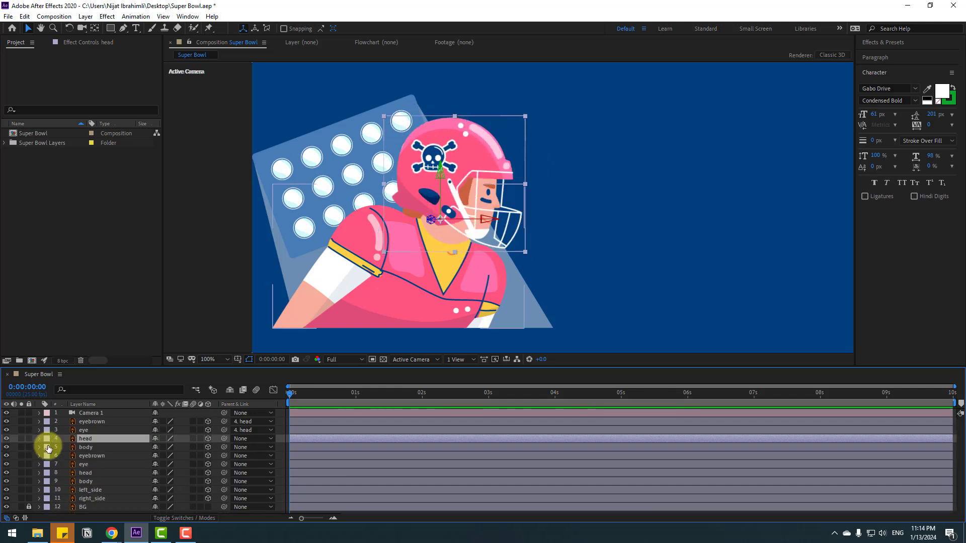
Parent the pink player's head to the body and move the body's anchor point to the torso's lower edge.
click(86, 443)
drag(224, 439, 85, 448)
click(86, 447)
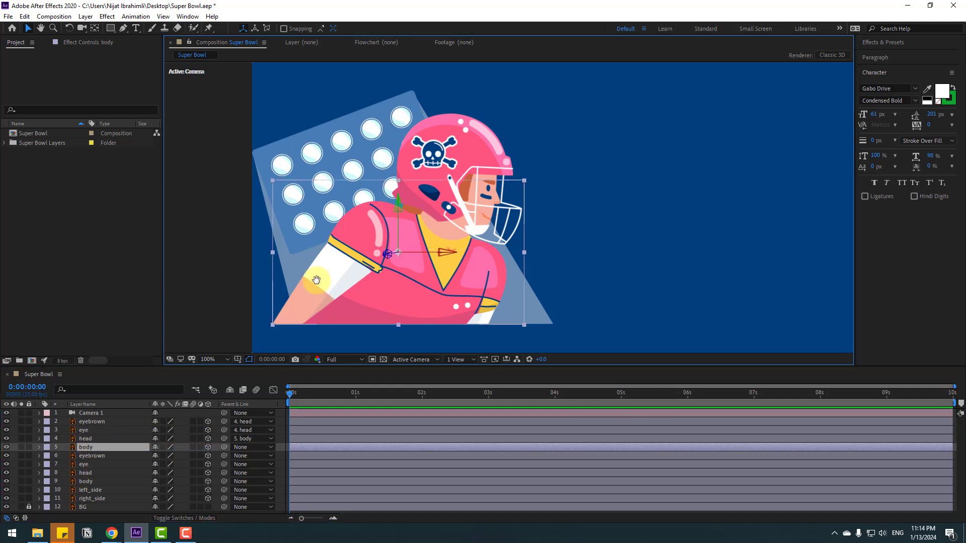
click(94, 29)
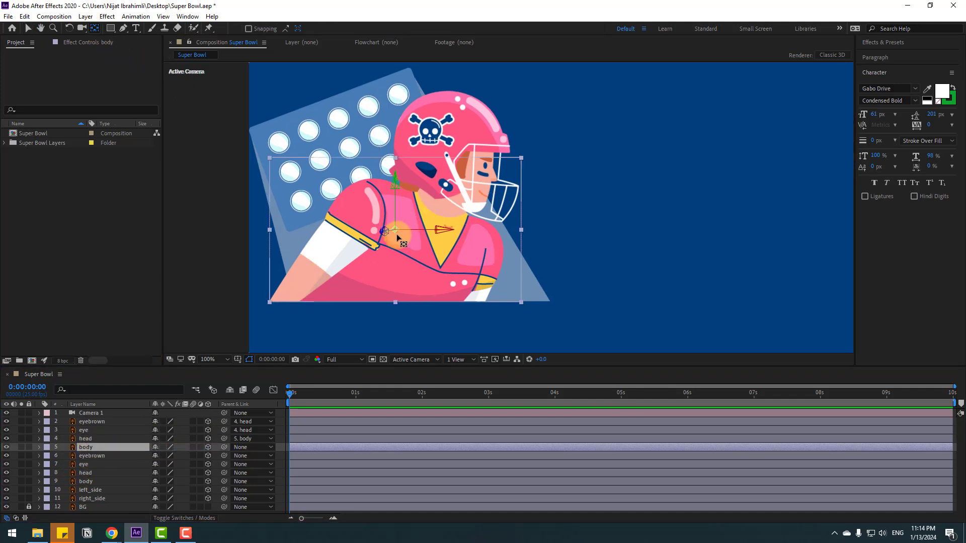
drag(392, 245, 397, 299)
click(29, 34)
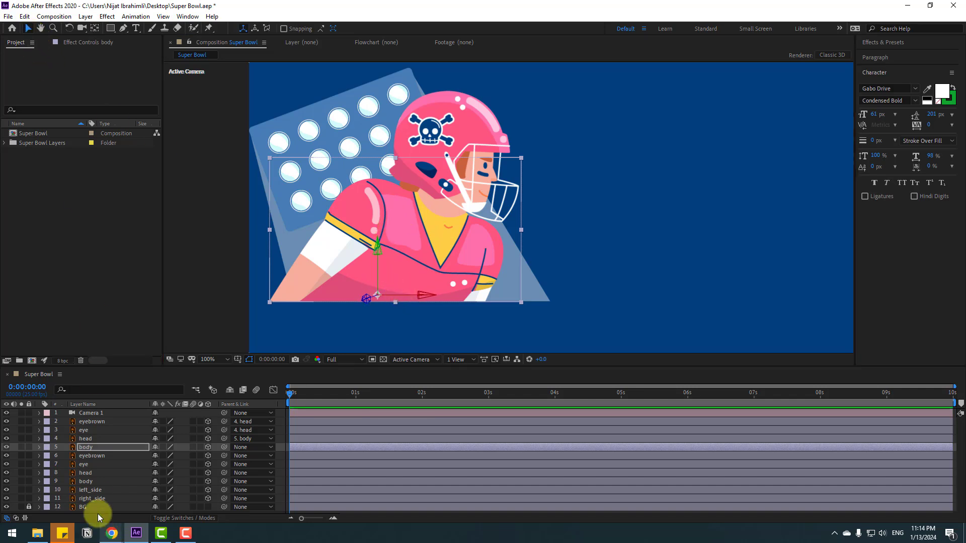
Try out the Z rotation of the pink player's body around its base pivot, restoring the original angle.
click(108, 449)
key(r)
click(167, 484)
drag(166, 484, 36, 451)
click(40, 447)
Parent the yellow player's eyebrown and eye layers to the head, and that head to the body.
scroll(476, 311, down, 1)
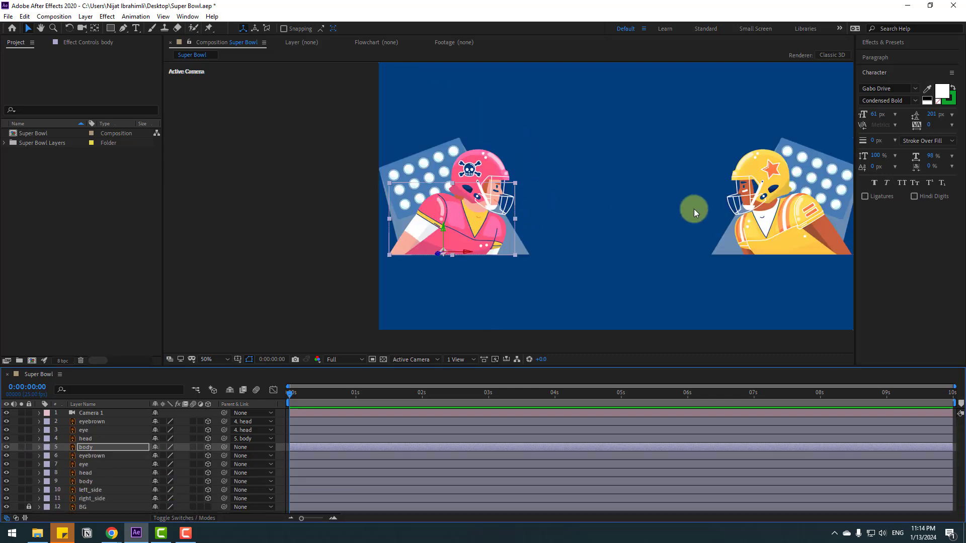
scroll(734, 185, up, 2)
click(100, 455)
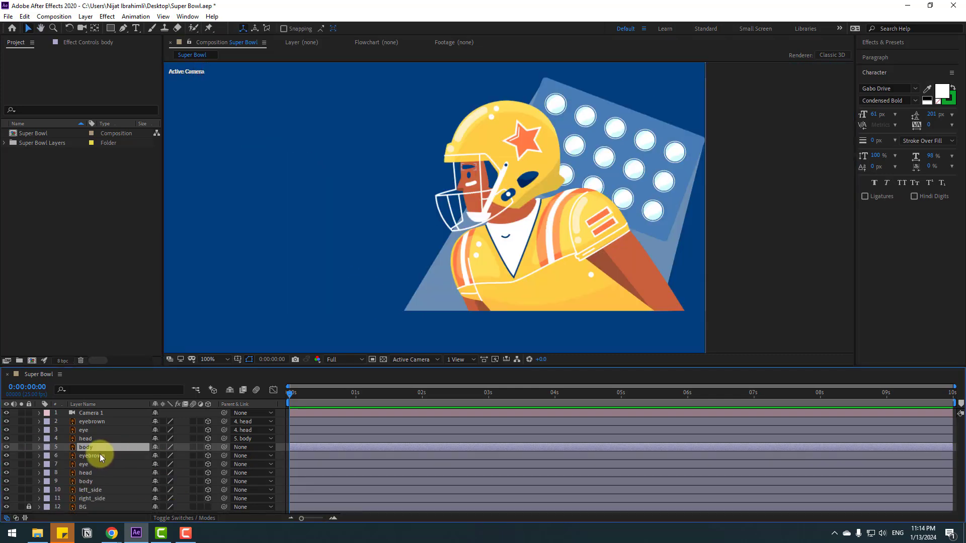
shift+click(83, 466)
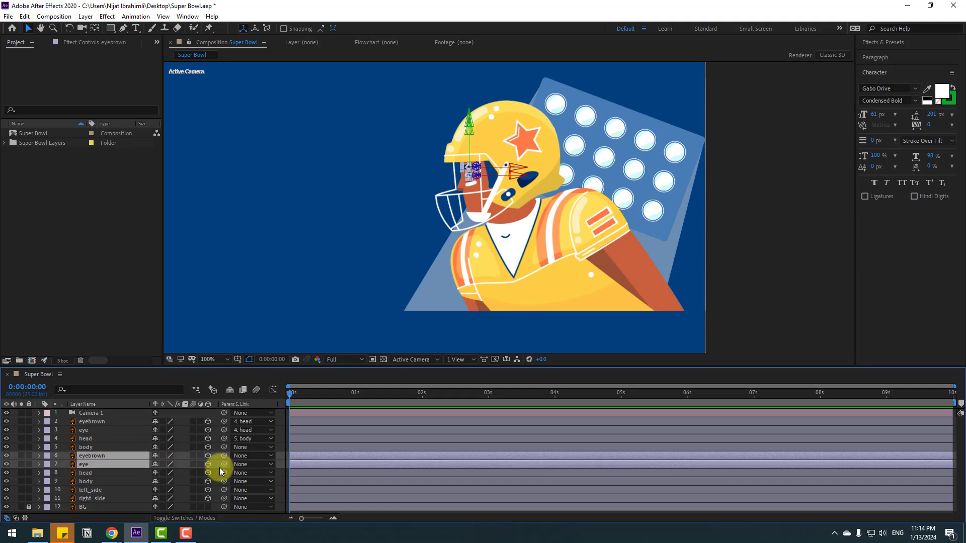
drag(222, 456, 82, 473)
drag(223, 473, 104, 485)
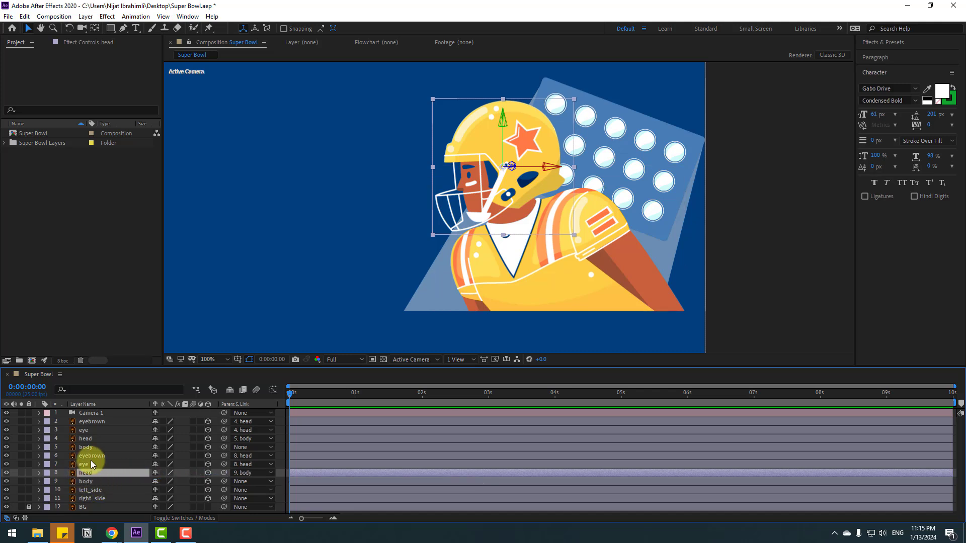
Move the yellow player's head anchor point down to the neck, beside the helmet's chin strap.
click(95, 28)
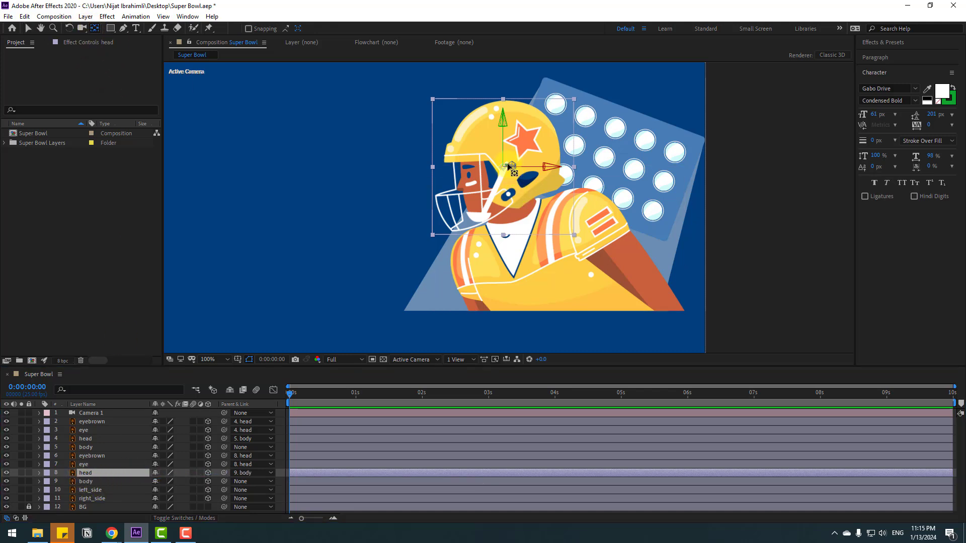
drag(510, 166, 509, 204)
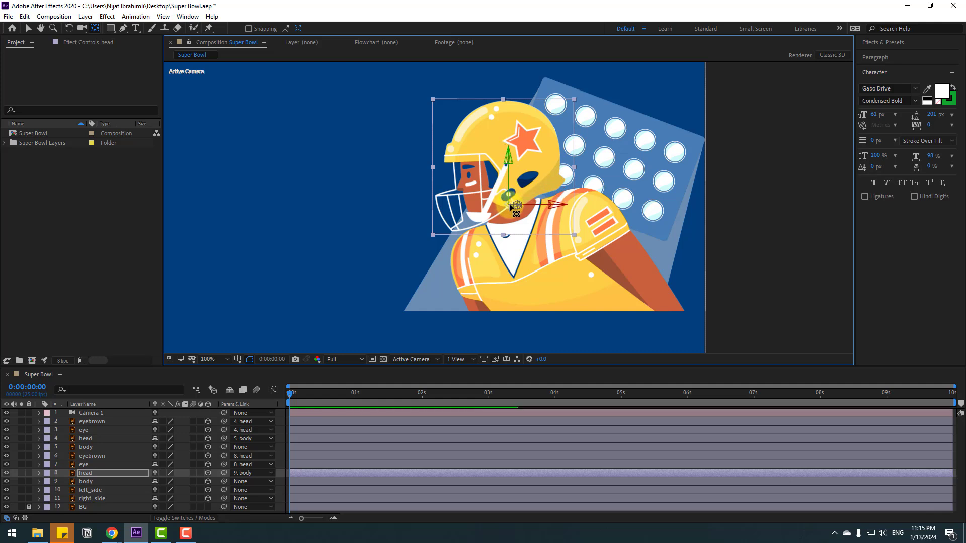
click(28, 29)
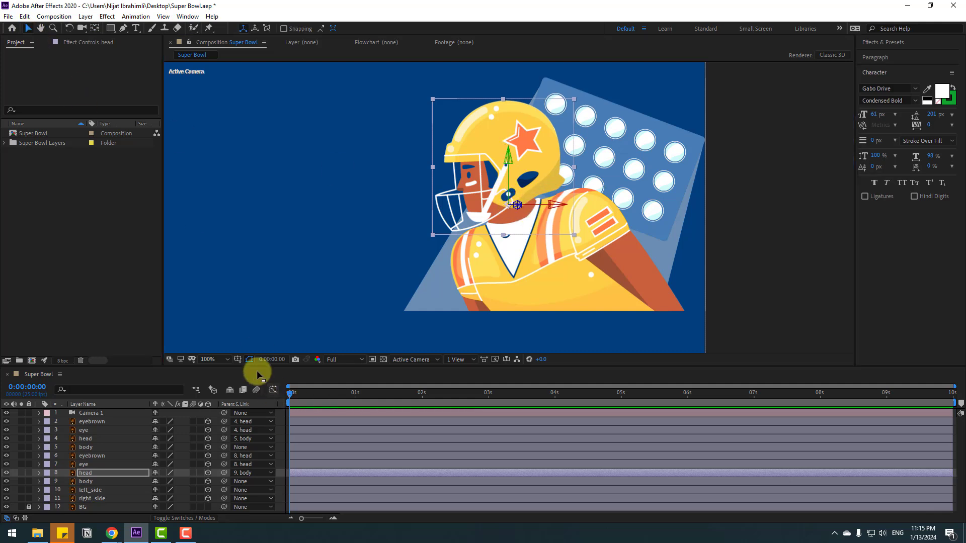
Try out the Z rotation of the yellow player's head around its neck pivot, restoring the original angle.
key(r)
drag(160, 508, 32, 479)
click(40, 473)
Create an orbit null for the Camera 1 layer.
scroll(368, 282, down, 2)
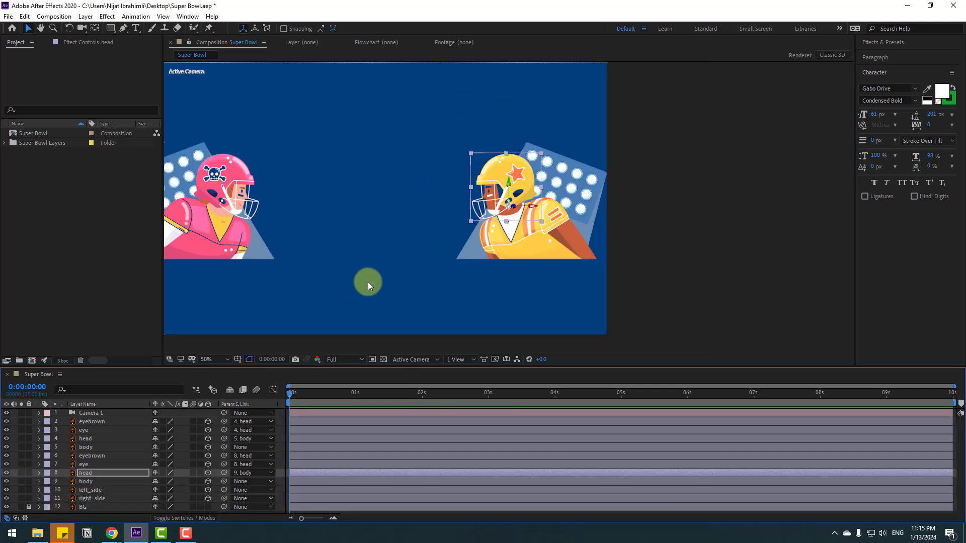
click(217, 359)
click(241, 187)
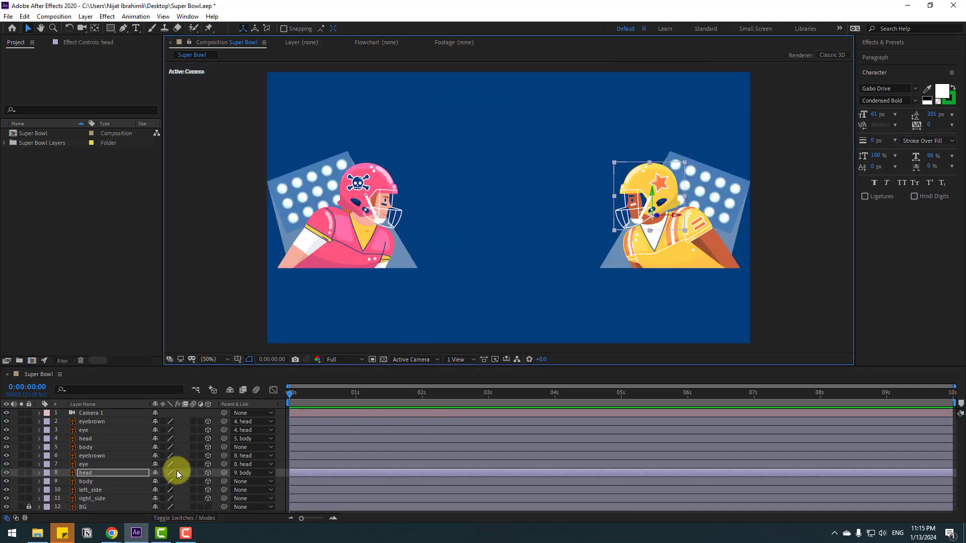
click(104, 415)
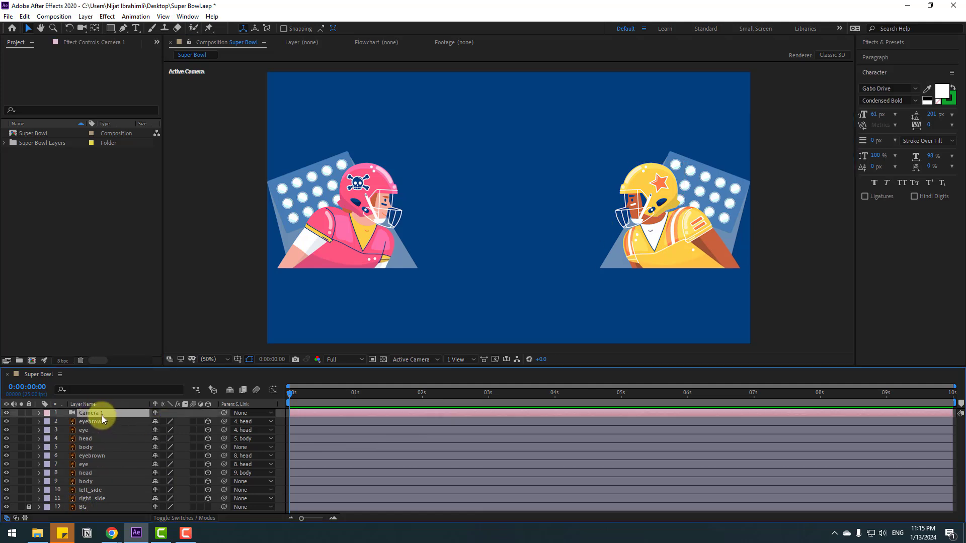
right_click(102, 415)
mouse_move(163, 349)
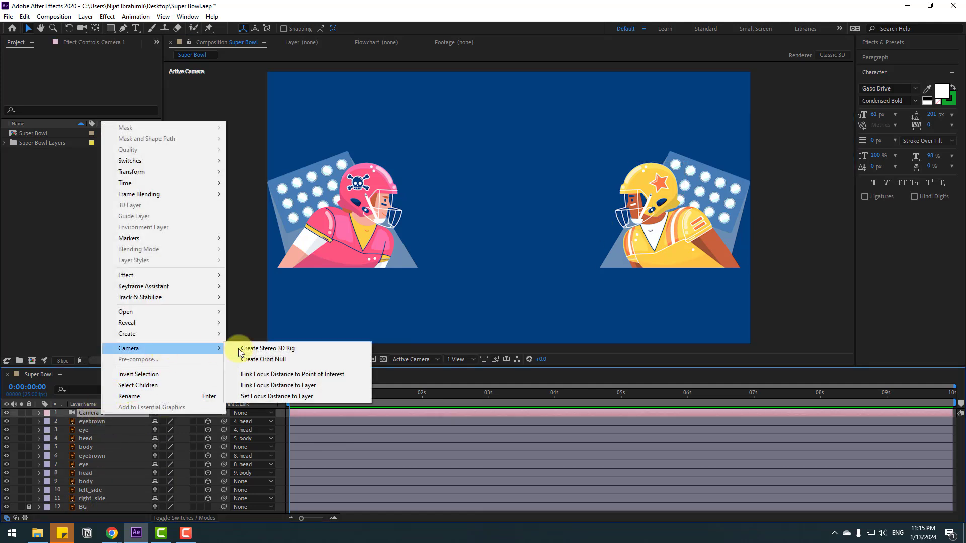
click(281, 360)
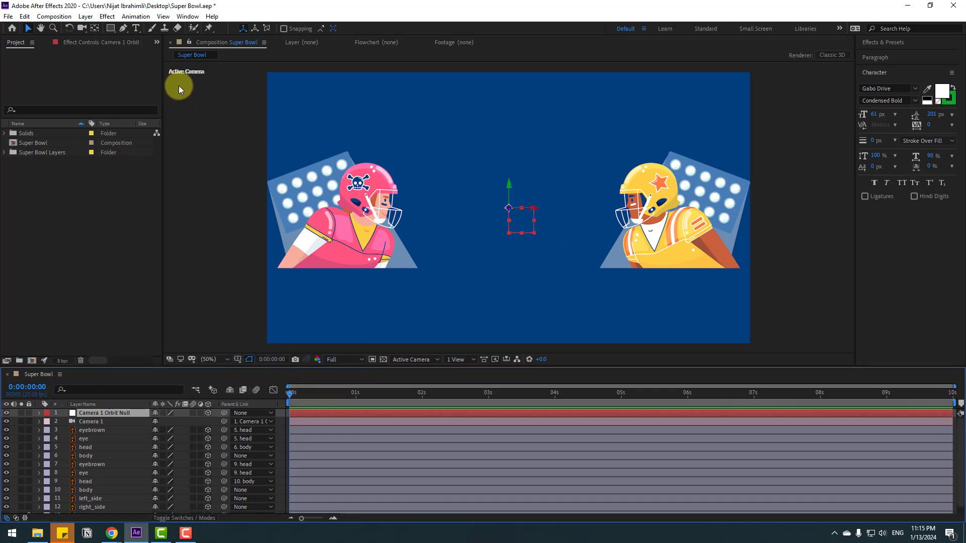
Centre the anchor point of the Camera 1 Orbit Null within its square.
click(96, 28)
key(ctrl+alt+Home)
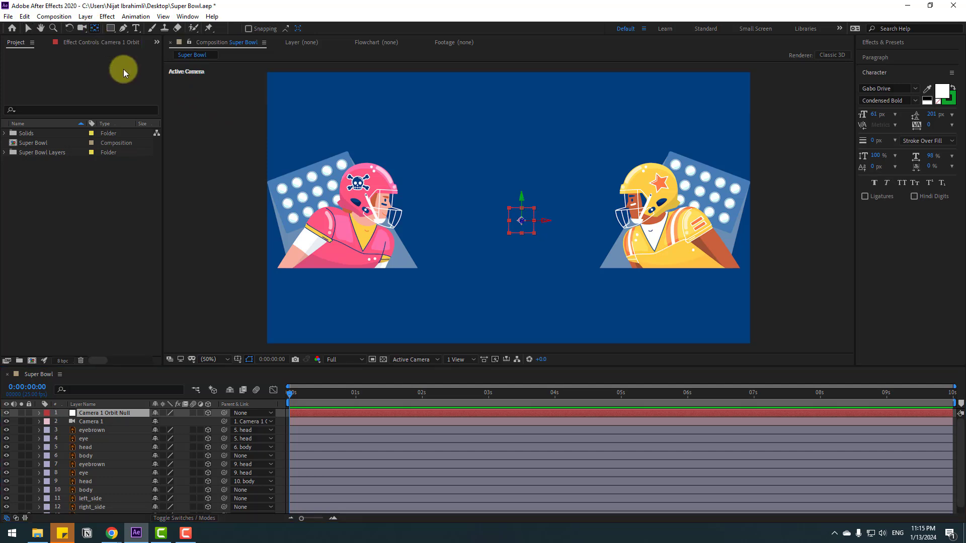
click(28, 30)
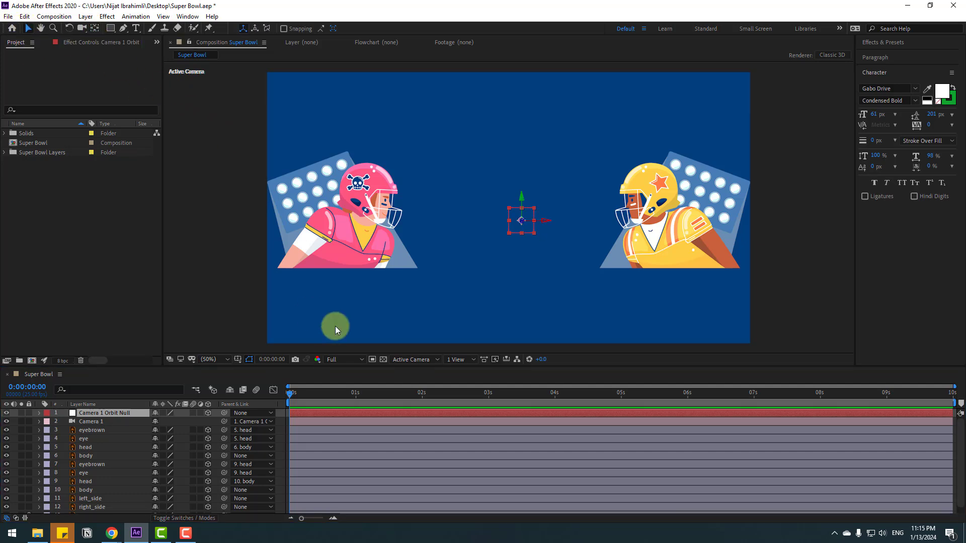
Add a text layer reading "AMERICAN FOOTBALL" between the two players.
click(135, 28)
click(445, 206)
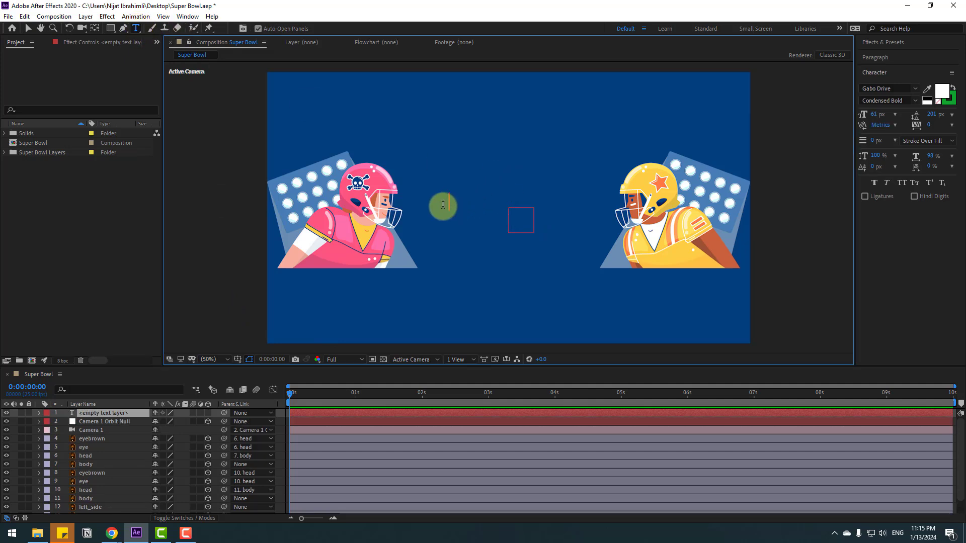
text(M)
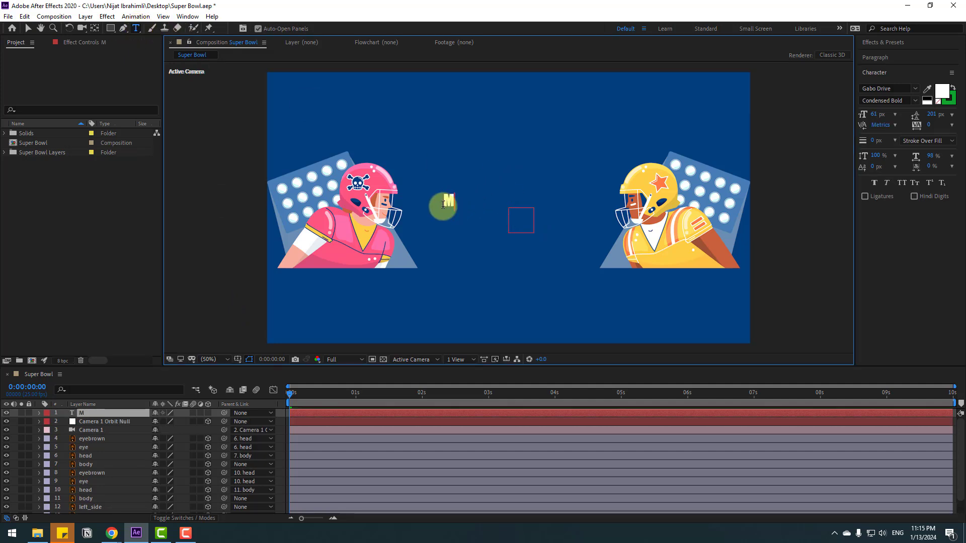
text(ERICAN)
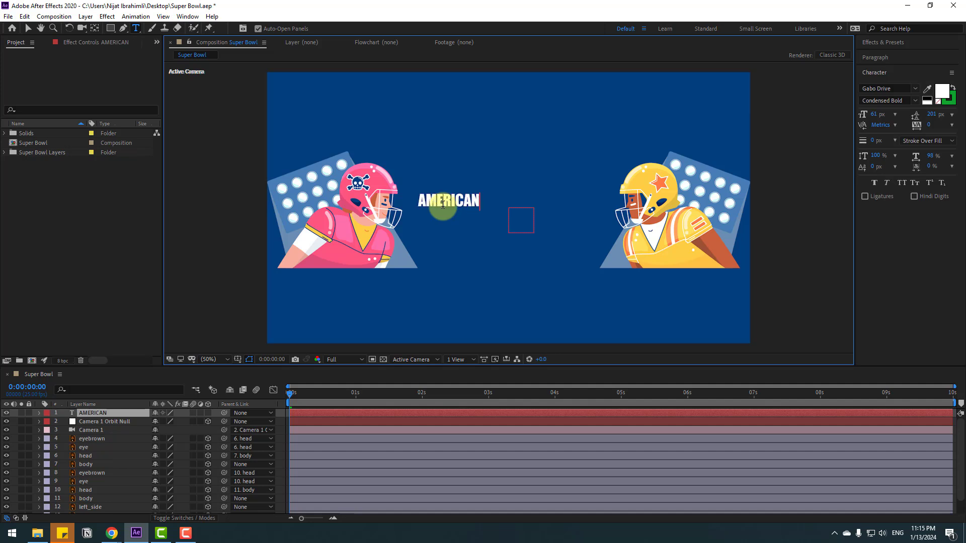
text( FOOTBALL)
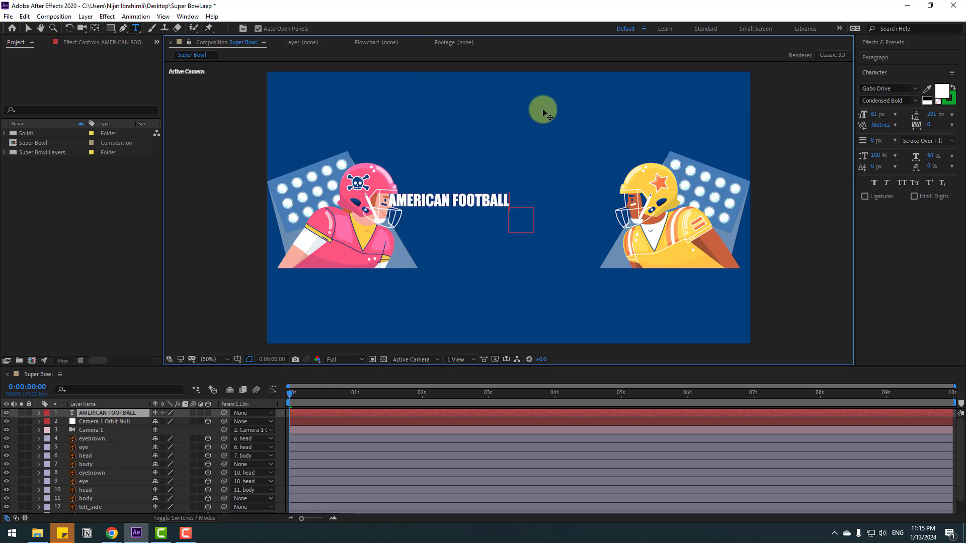
Move the AMERICAN FOOTBALL title to the middle between the players and make it a 3D layer.
click(28, 28)
drag(484, 200, 540, 197)
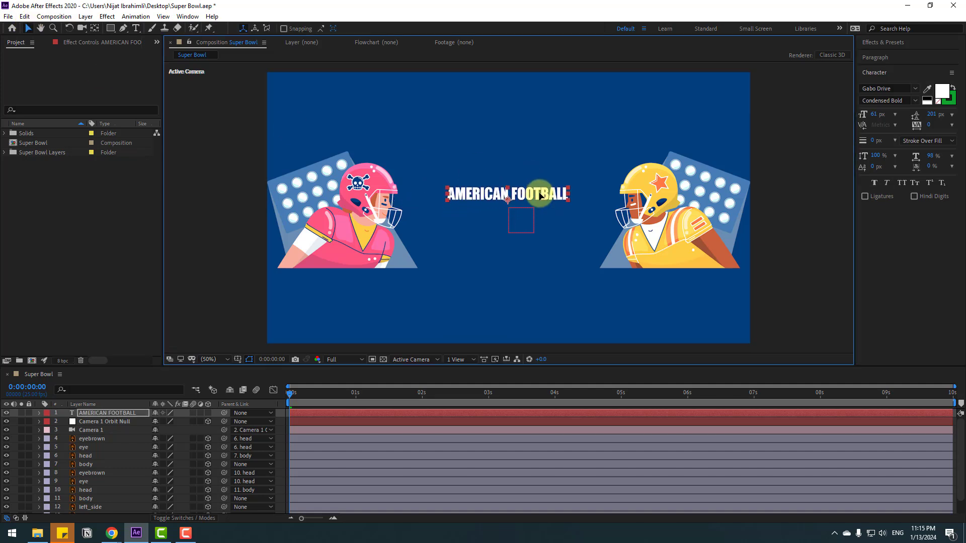
click(208, 413)
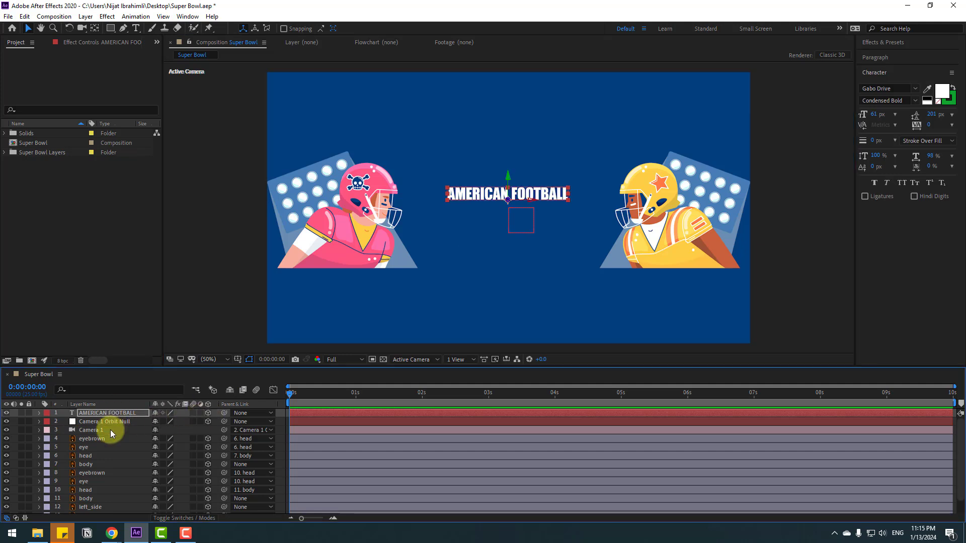
In the Top view, push the AMERICAN FOOTBALL title back to a Z position of 4775.
click(421, 362)
click(408, 418)
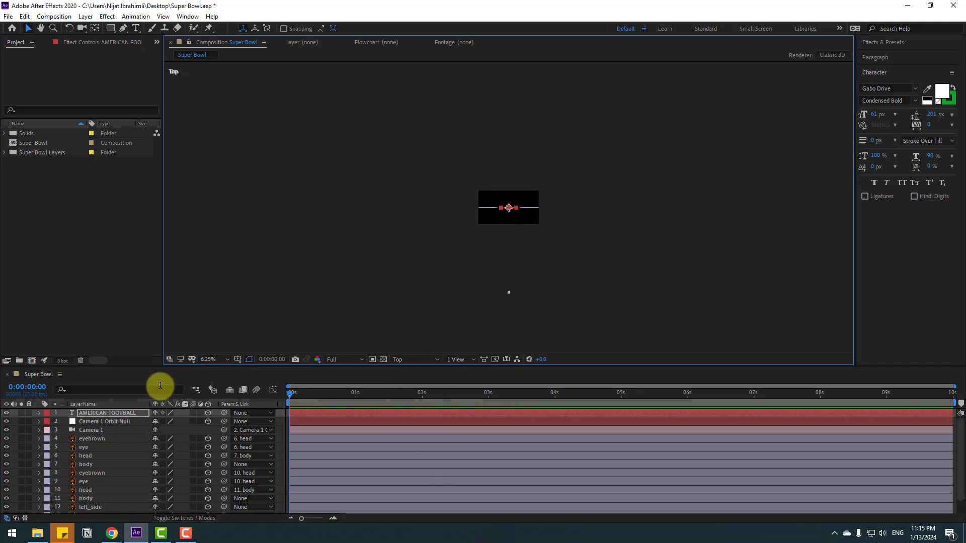
click(99, 415)
key(p)
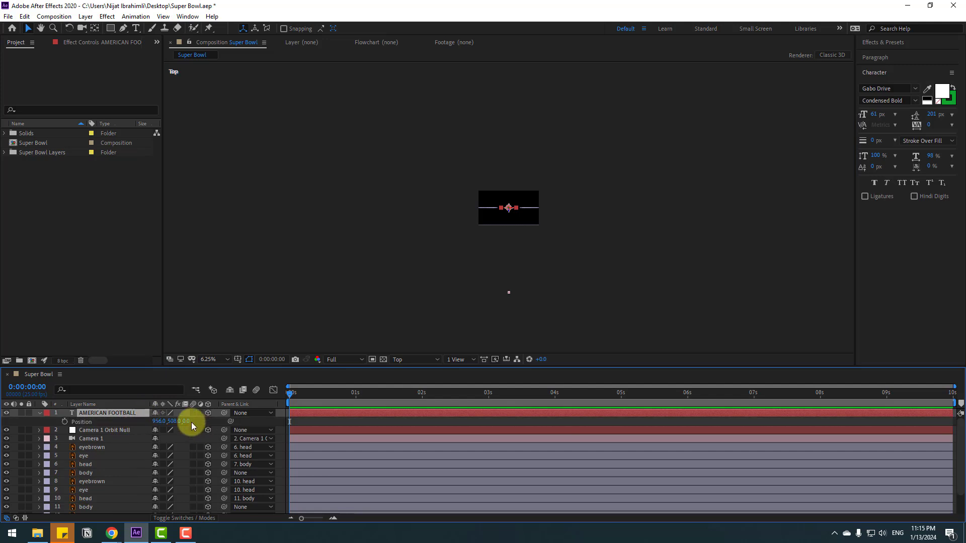
drag(186, 422, 352, 386)
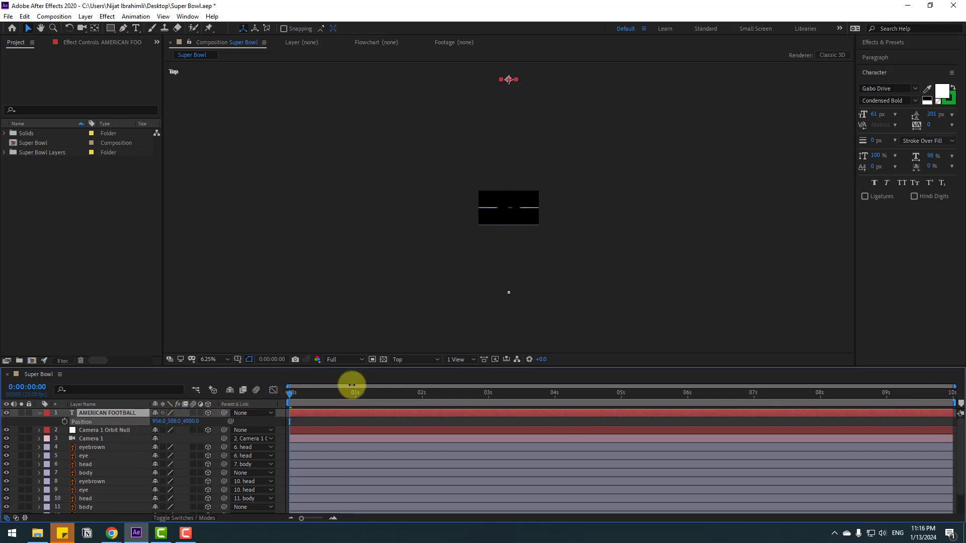
scroll(282, 247, up, 2)
drag(198, 421, 355, 391)
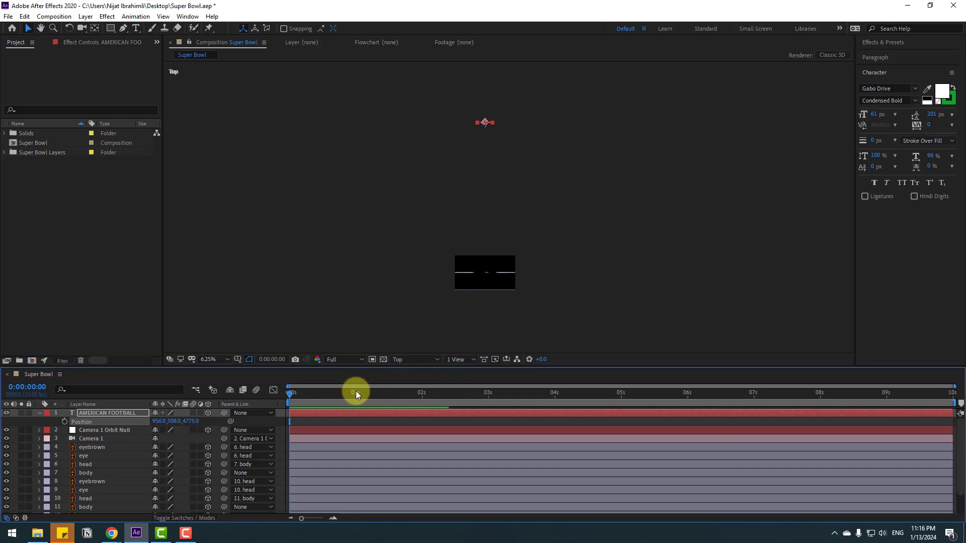
click(39, 413)
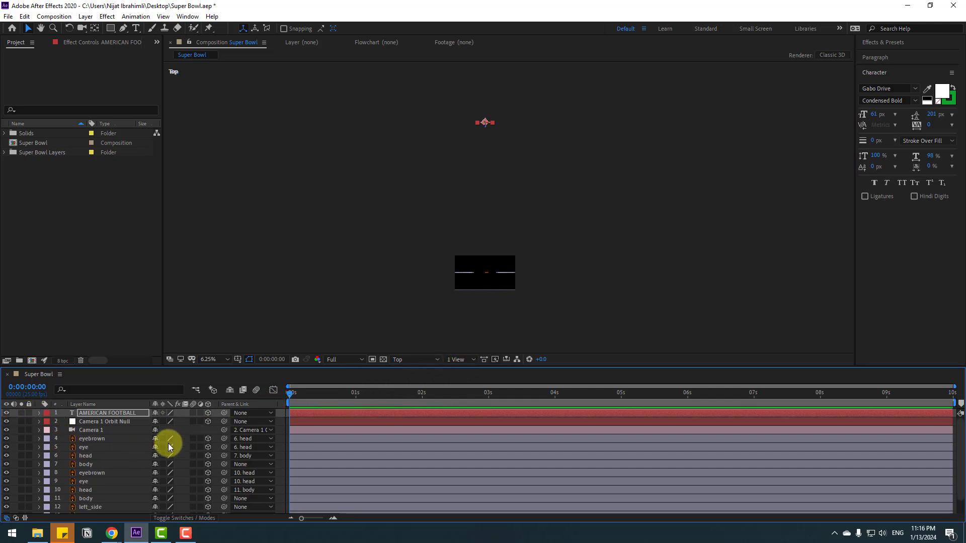
Set the Z position of the left_side and right_side light layers to 4240.
scroll(133, 453, down, 2)
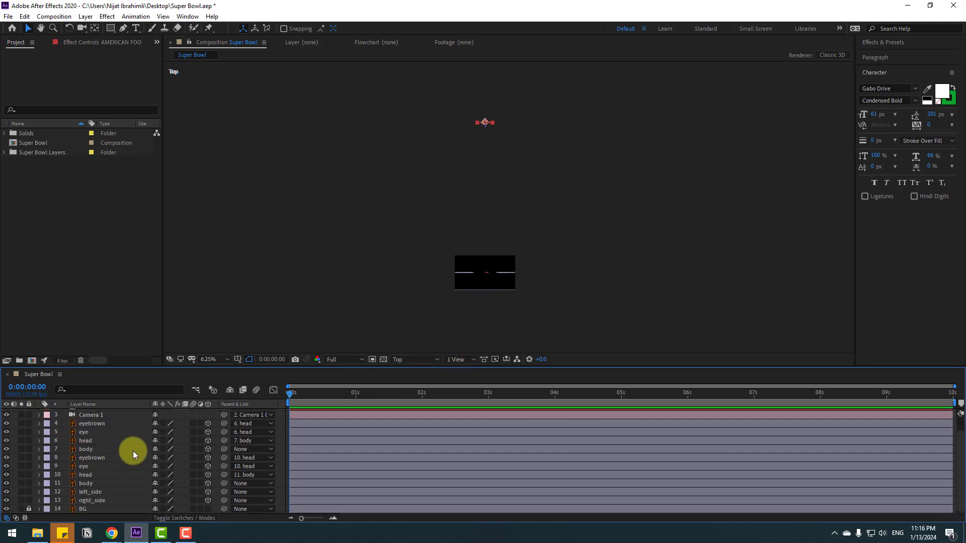
click(89, 501)
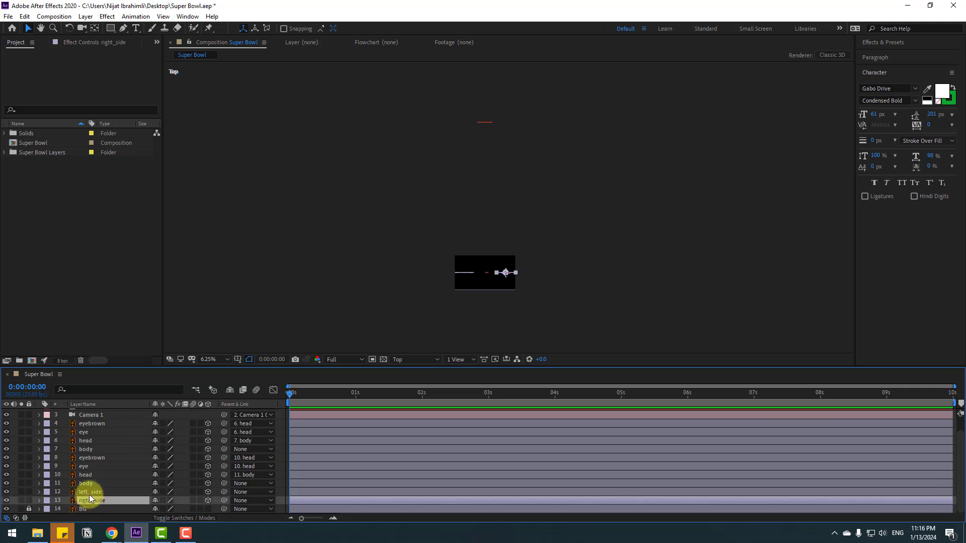
ctrl+click(89, 494)
key(p)
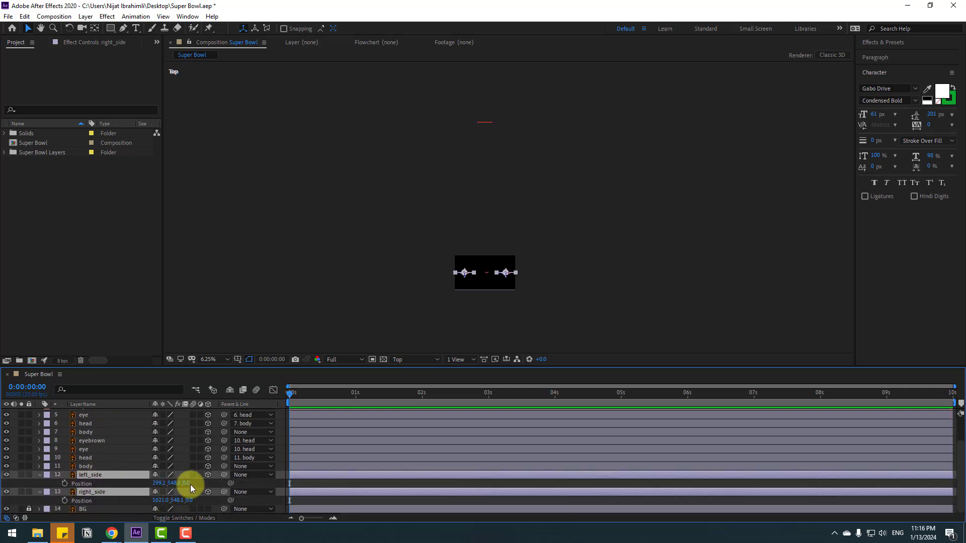
drag(188, 483, 354, 441)
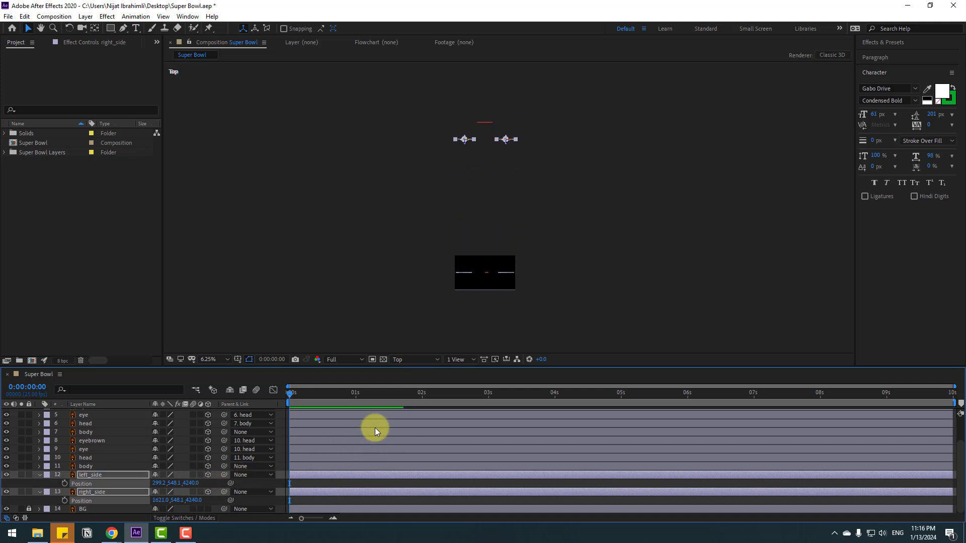
In the Active Camera view, scale left_side to 409% and place its lights behind the pink player, reaching the frame's lower edge.
click(403, 360)
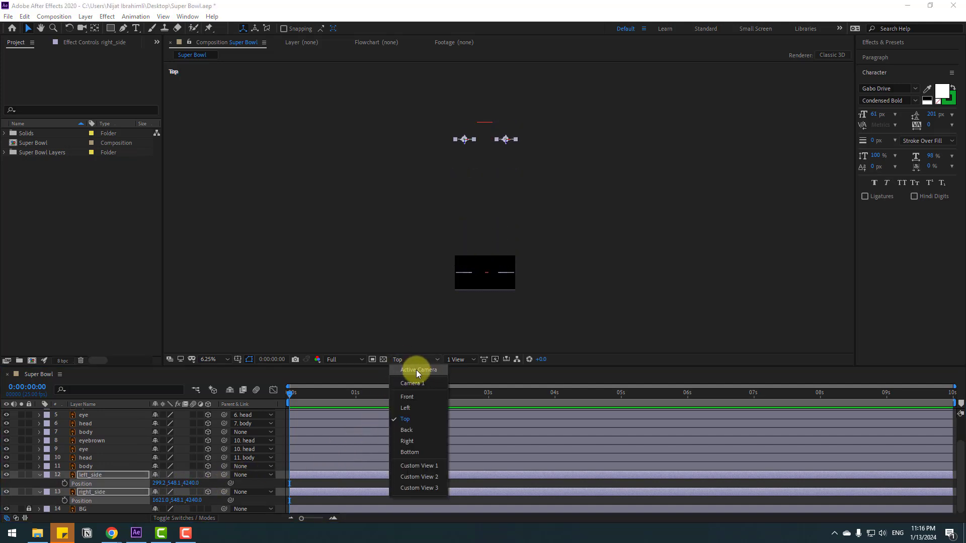
click(412, 371)
scroll(352, 307, up, 6)
scroll(358, 306, down, 2)
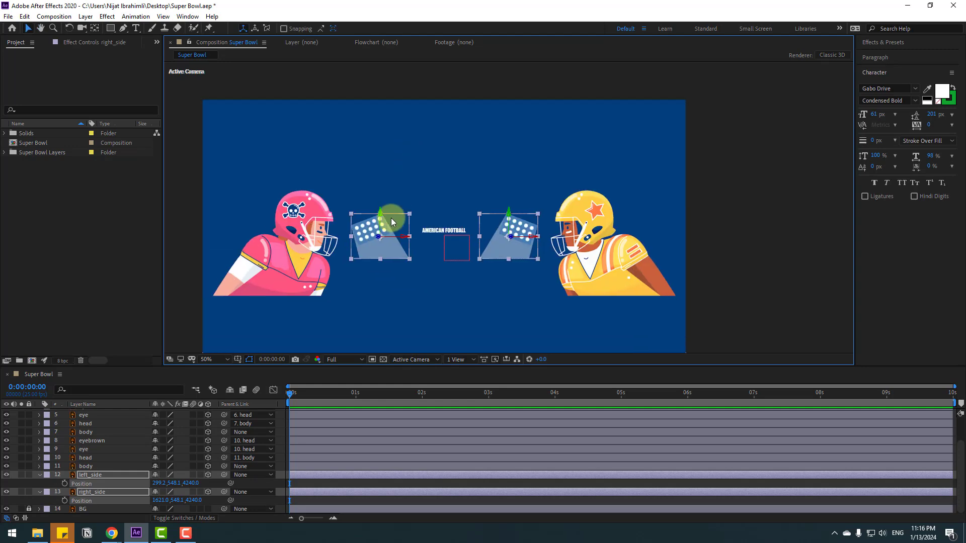
click(316, 253)
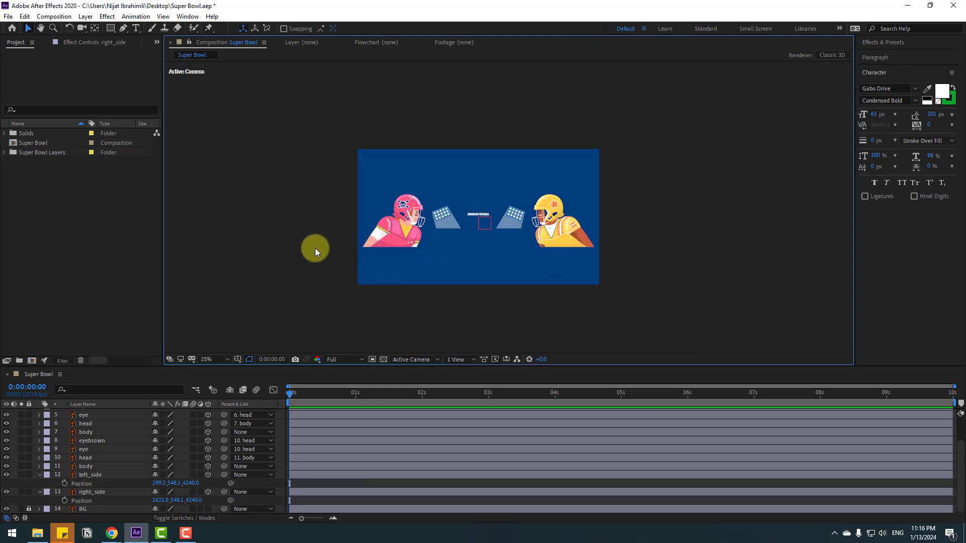
click(92, 476)
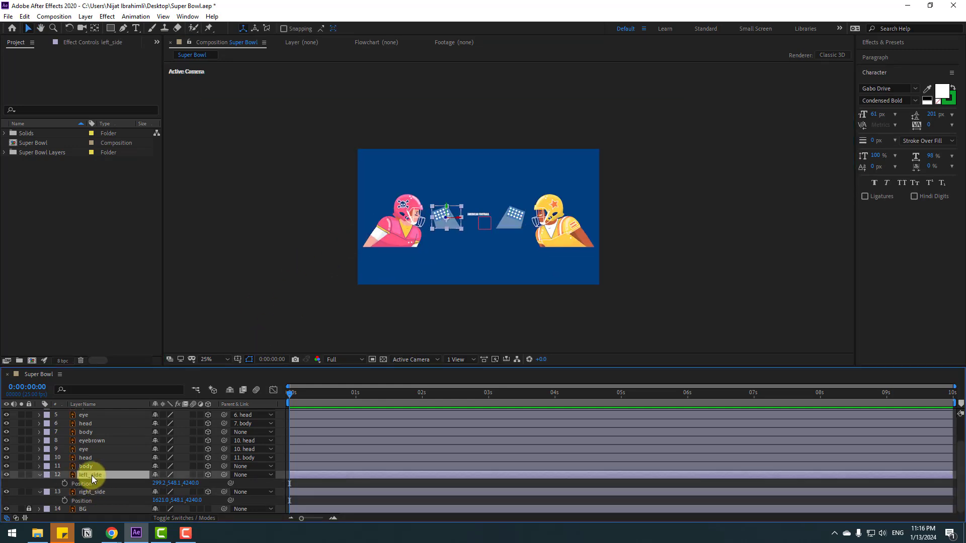
key(s)
drag(168, 483, 460, 318)
drag(474, 241, 426, 270)
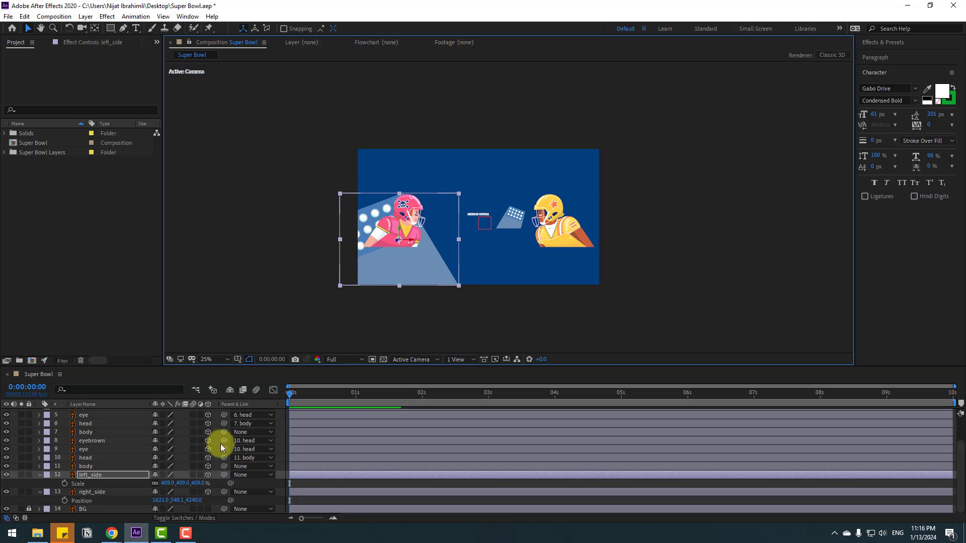
Scale right_side to 417% and place its lights behind the yellow player, mirroring the opposite light.
click(86, 477)
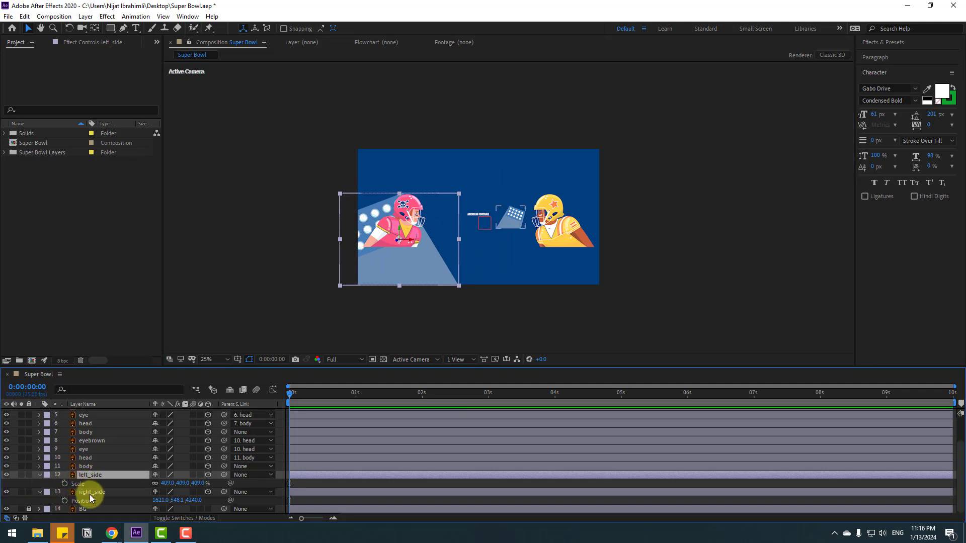
click(89, 493)
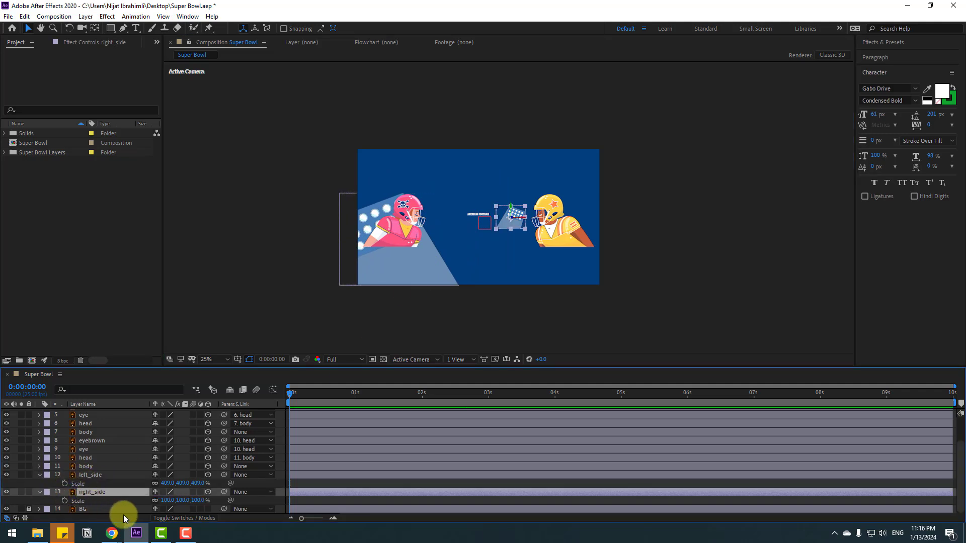
drag(162, 500, 568, 277)
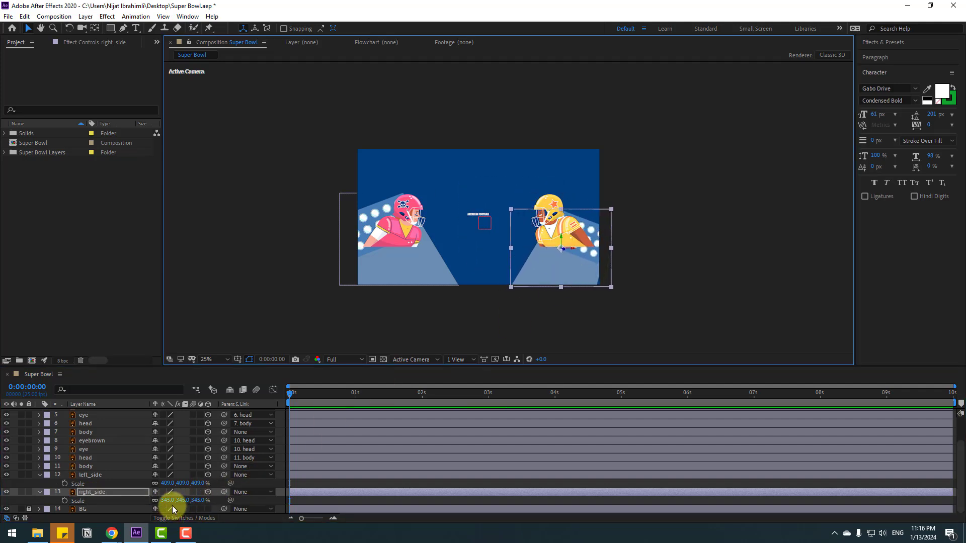
drag(172, 501, 199, 496)
drag(551, 288, 570, 279)
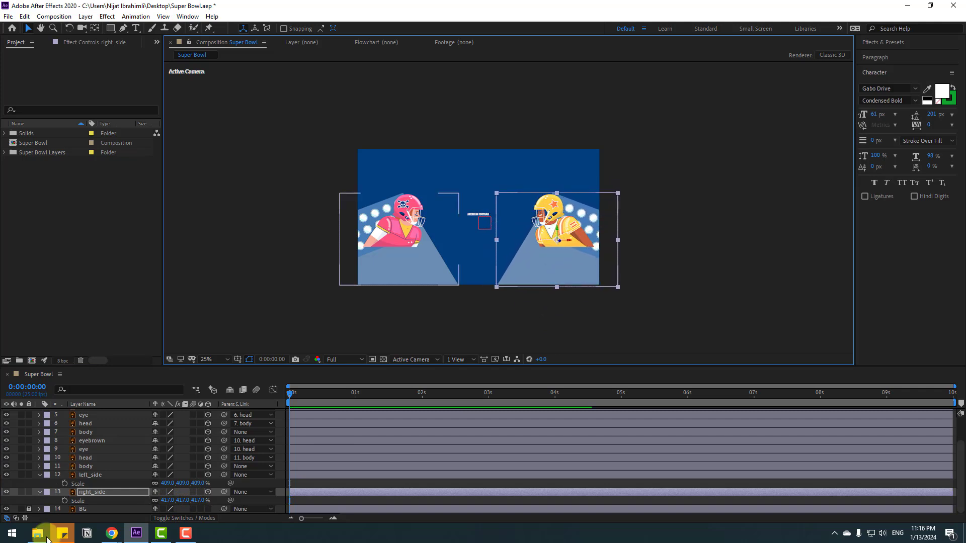
click(39, 493)
click(39, 489)
click(38, 475)
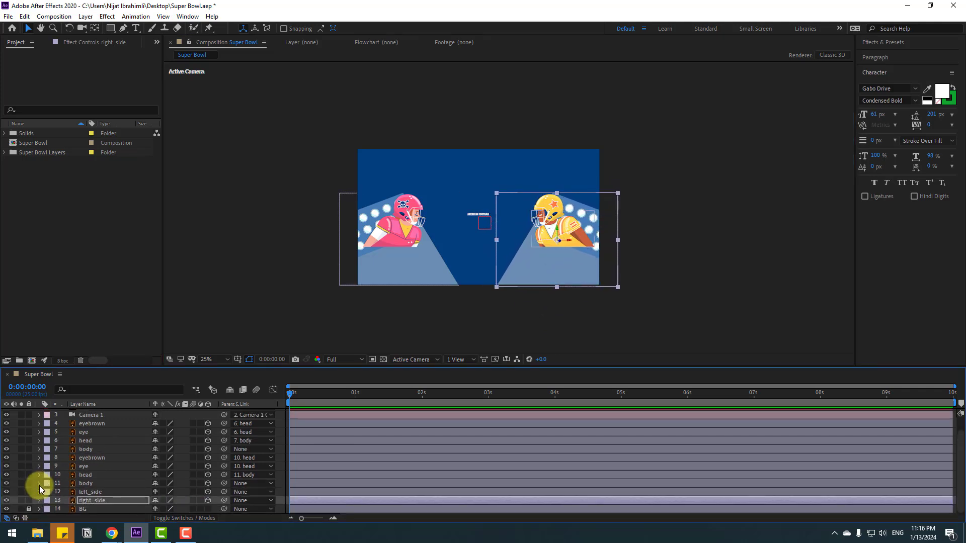
Push the yellow player's body back in Z depth.
click(87, 484)
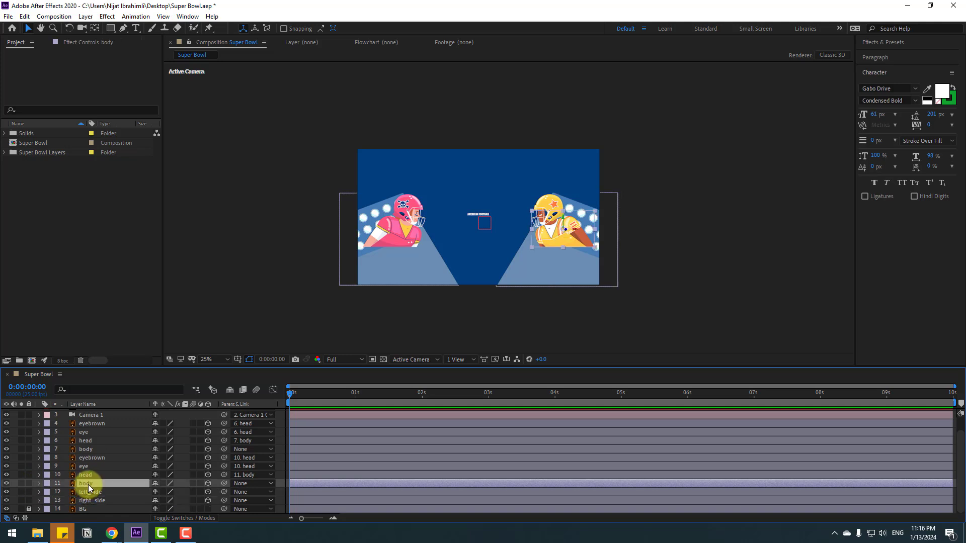
key(p)
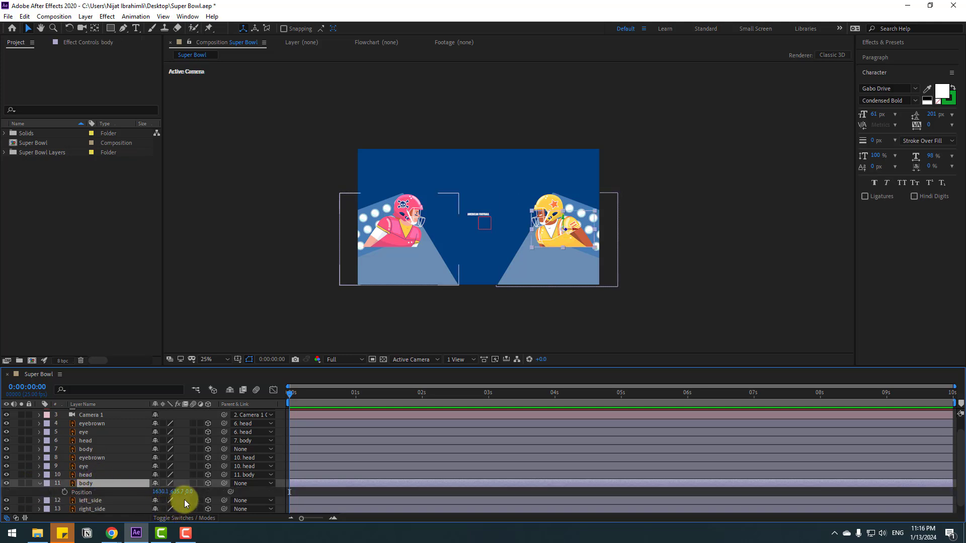
drag(191, 491, 350, 468)
Scale the yellow player's body to 368% and move it into the lower right corner of the frame.
key(s)
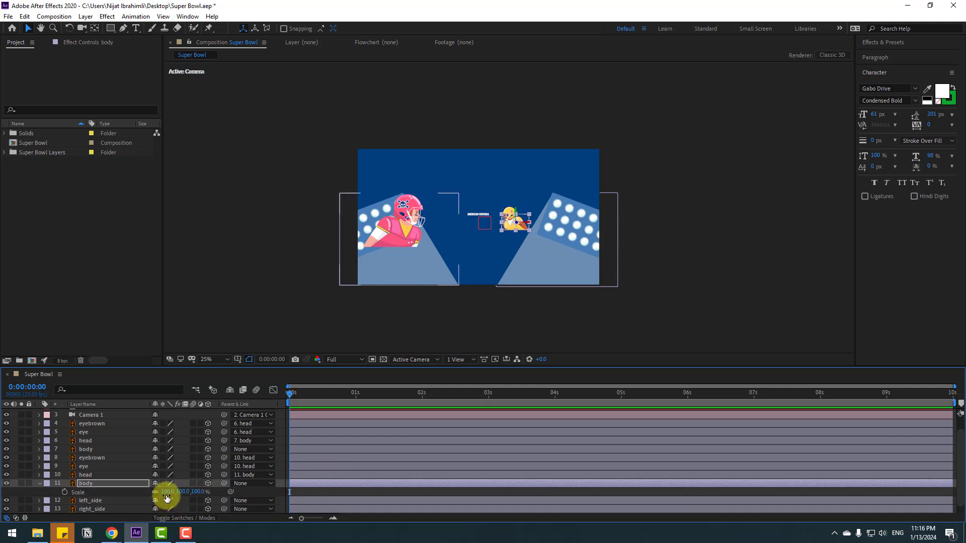
drag(168, 492, 278, 471)
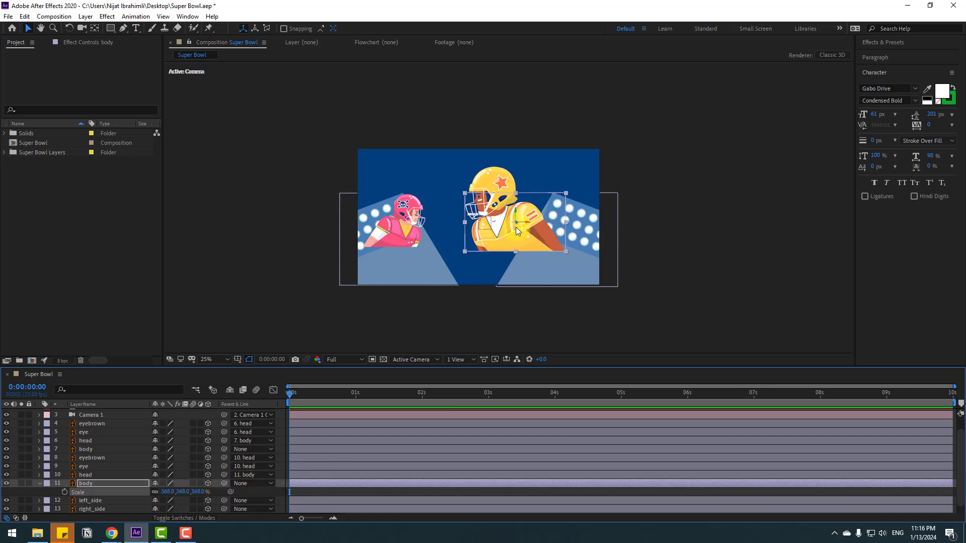
drag(515, 227, 564, 272)
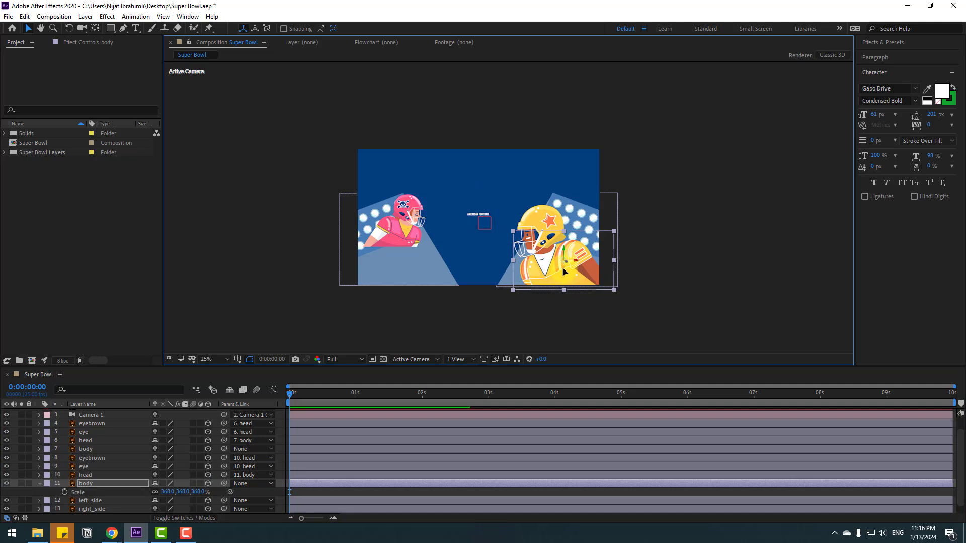
Push the pink player's body back in Z depth, keeping it in front of the stadium lights.
click(86, 452)
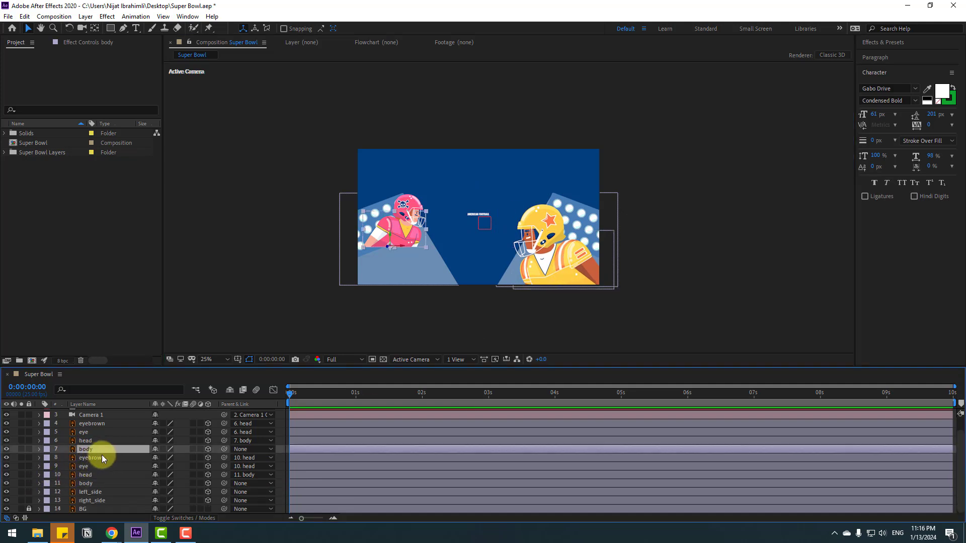
key(p)
drag(186, 458, 271, 448)
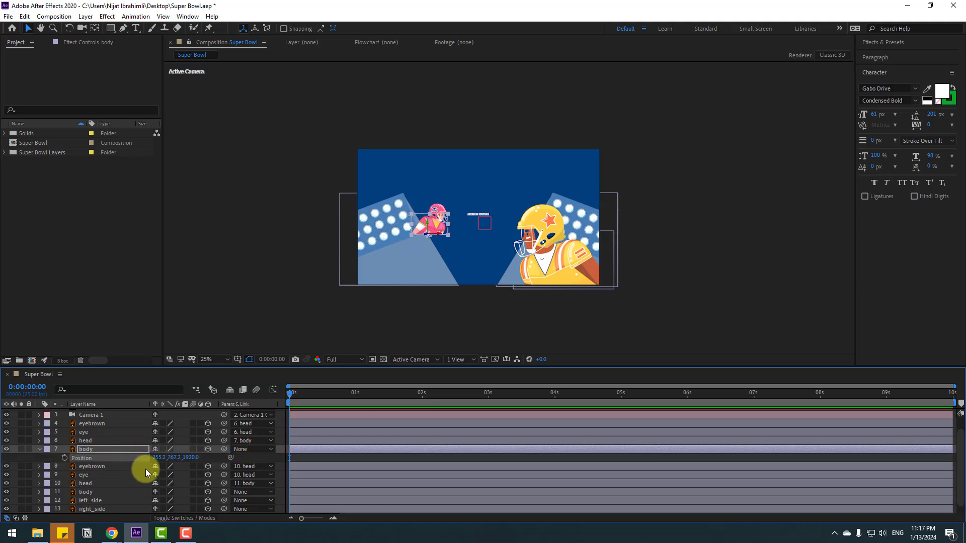
Scale the pink player's body to 244% and move it into the lower left corner of the frame.
key(s)
drag(163, 465, 238, 445)
drag(445, 217, 407, 272)
click(224, 360)
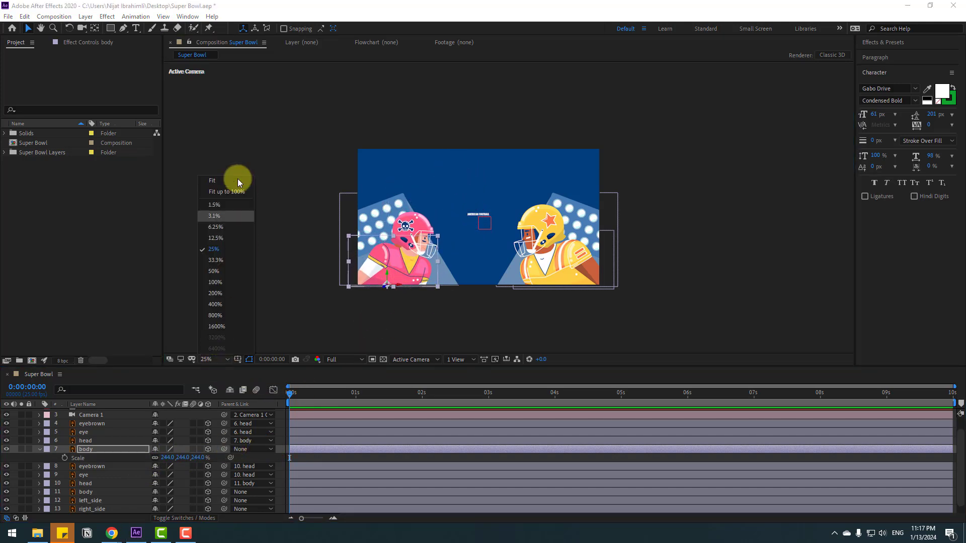
Set the Camera 1 Orbit Null's Z position to 6400 so the AMERICAN FOOTBALL title fills the view.
click(232, 192)
scroll(103, 410, up, 2)
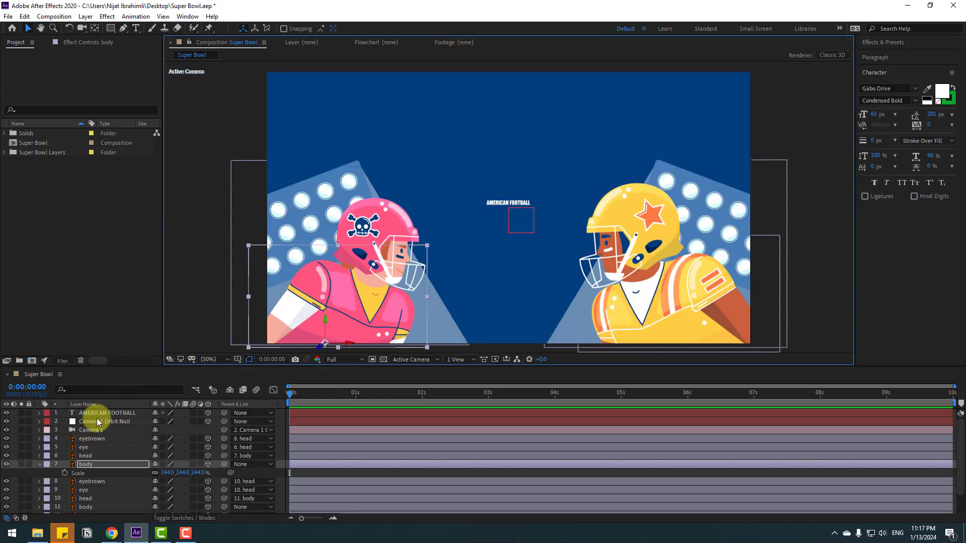
click(98, 424)
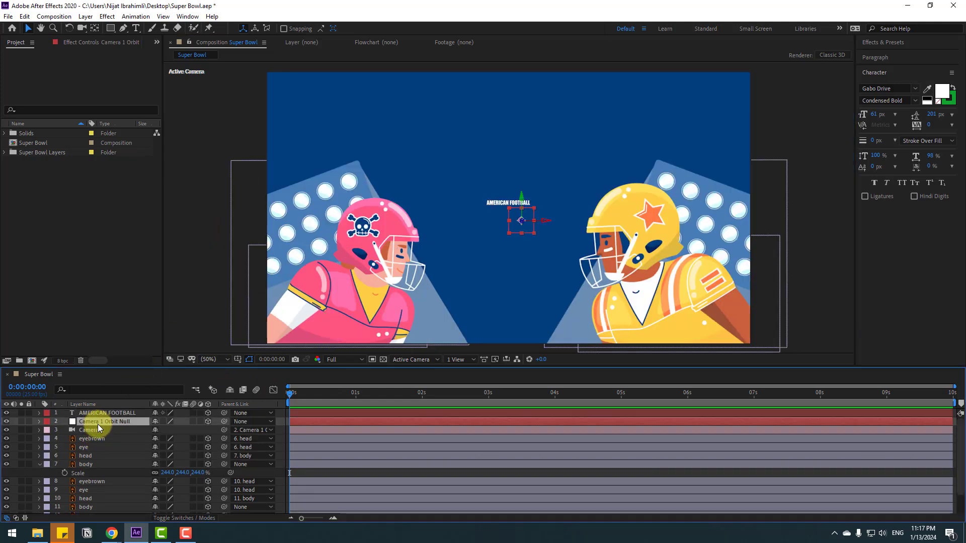
key(p)
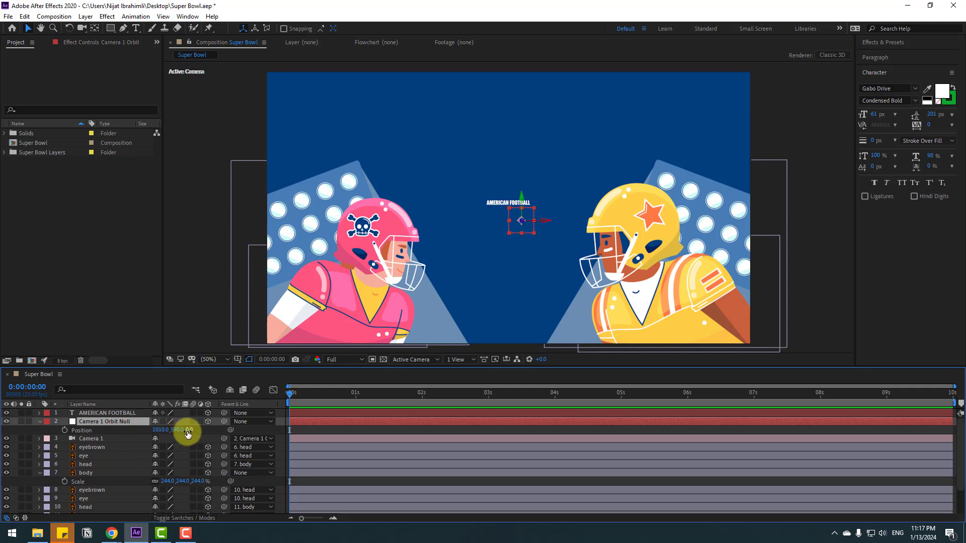
drag(188, 431, 457, 382)
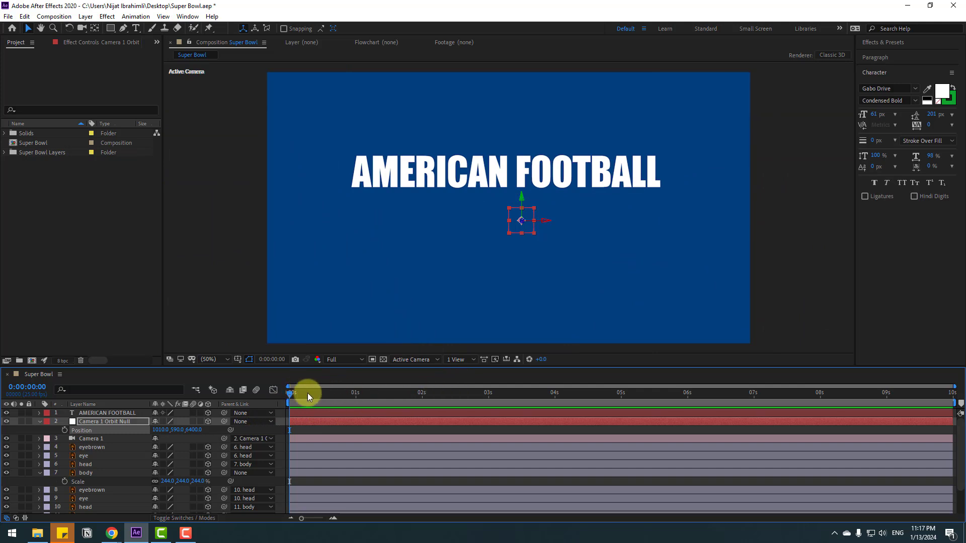
Keyframe the Camera 1 Orbit Null's position at 0:00:00:24, and set its Z position to 160 at 0:00:03:00.
drag(307, 394, 354, 396)
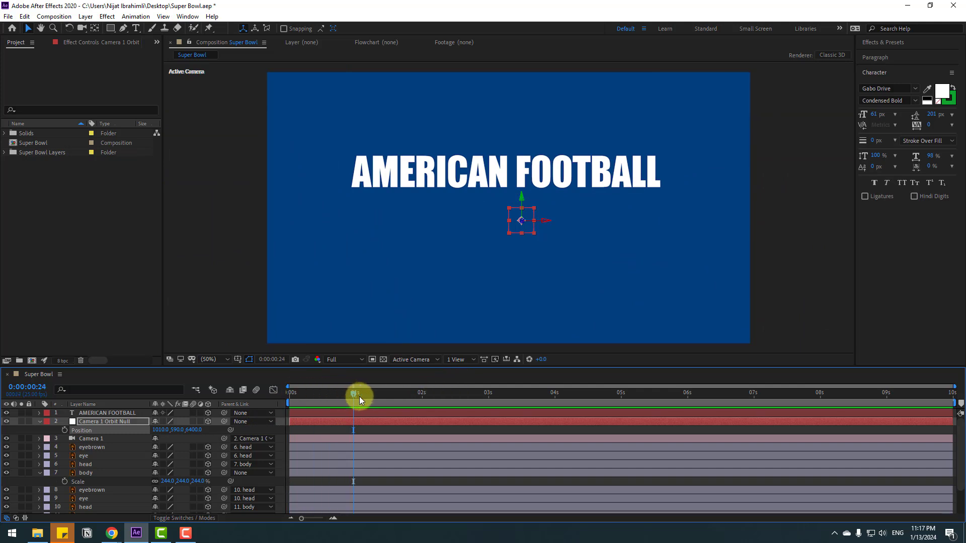
click(63, 431)
click(422, 394)
drag(478, 397, 491, 398)
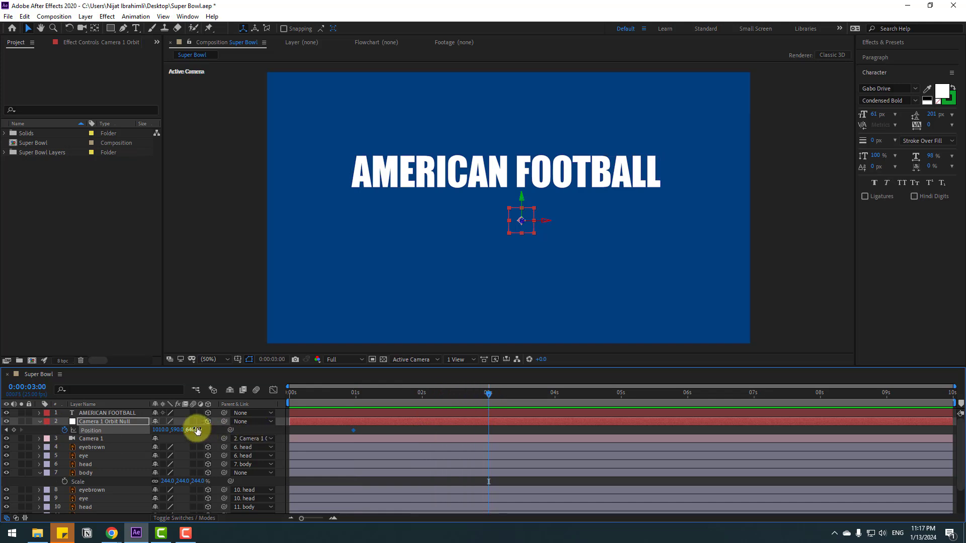
drag(197, 430, 379, 495)
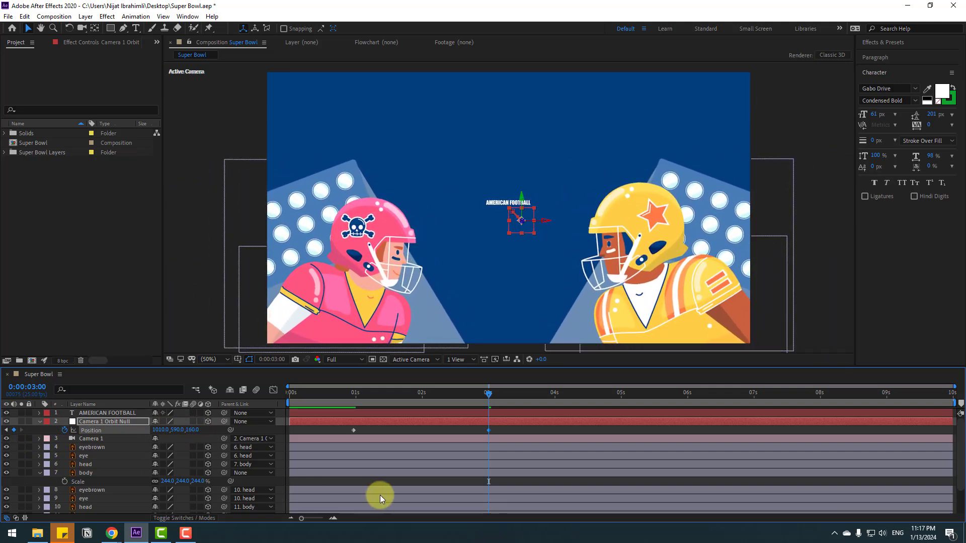
Ease the null's two position keyframes and lengthen the first keyframe's outgoing influence in the speed graph for a slower start.
right_click(354, 431)
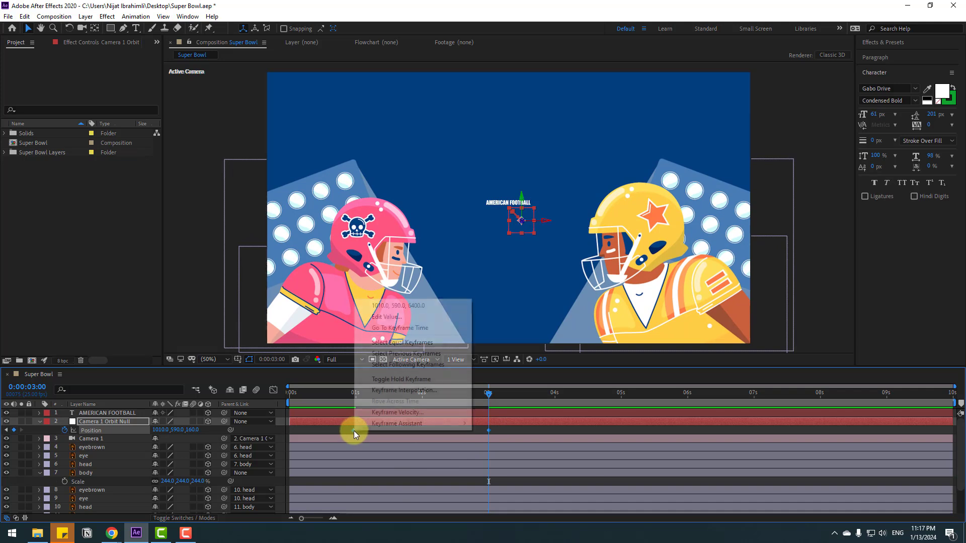
mouse_move(424, 423)
click(483, 455)
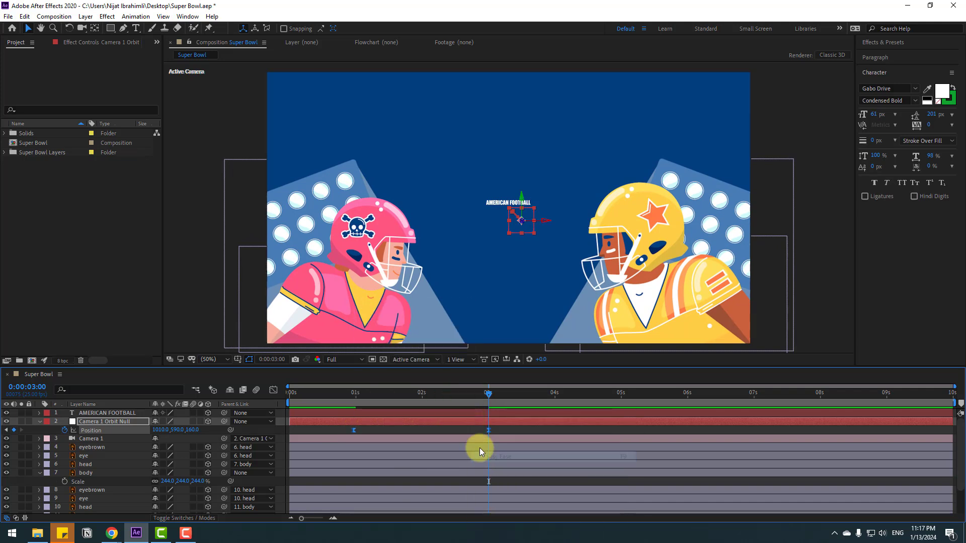
click(274, 390)
click(370, 493)
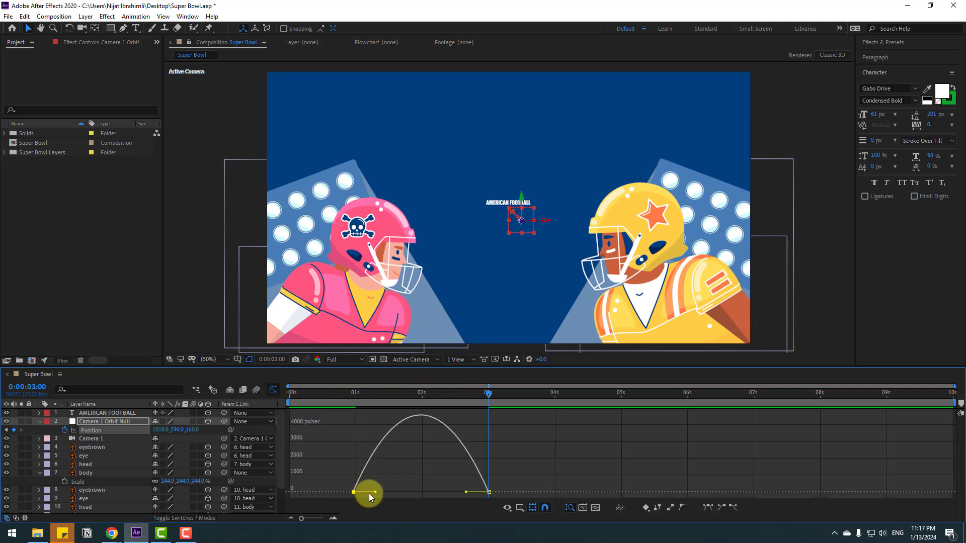
drag(378, 491, 405, 493)
key(space)
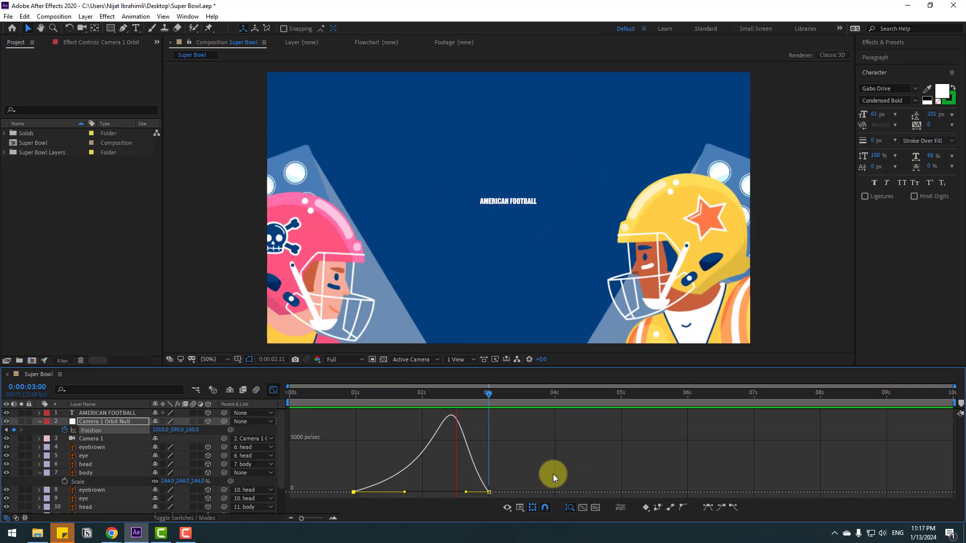
click(462, 395)
click(273, 390)
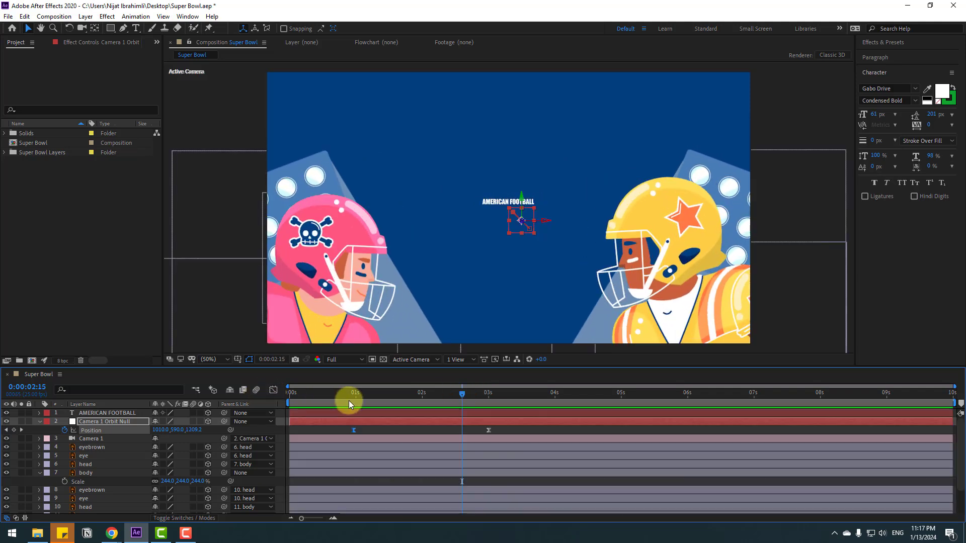
drag(448, 395, 497, 394)
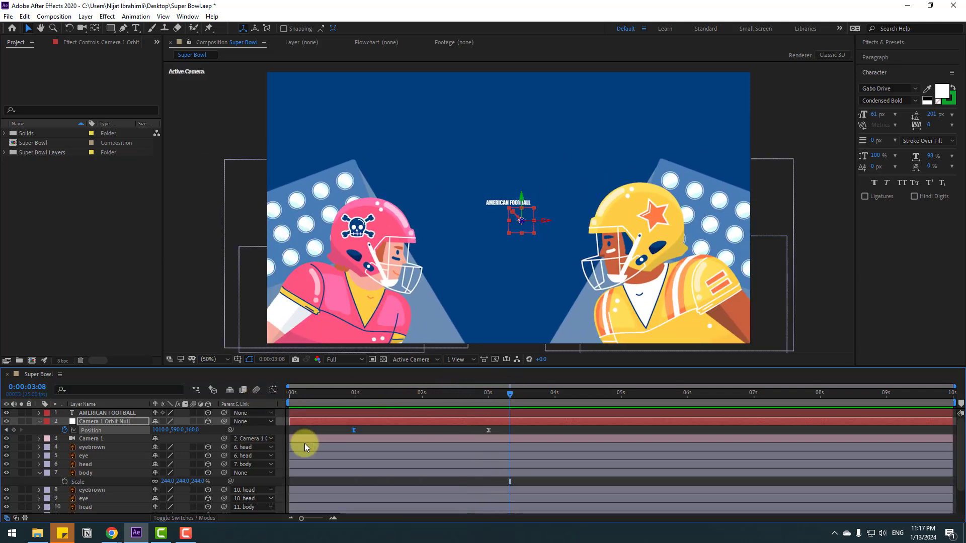
click(310, 430)
Open Animation Composer 3 for the AMERICAN FOOTBALL layer with the playhead at the start of the timeline.
click(92, 414)
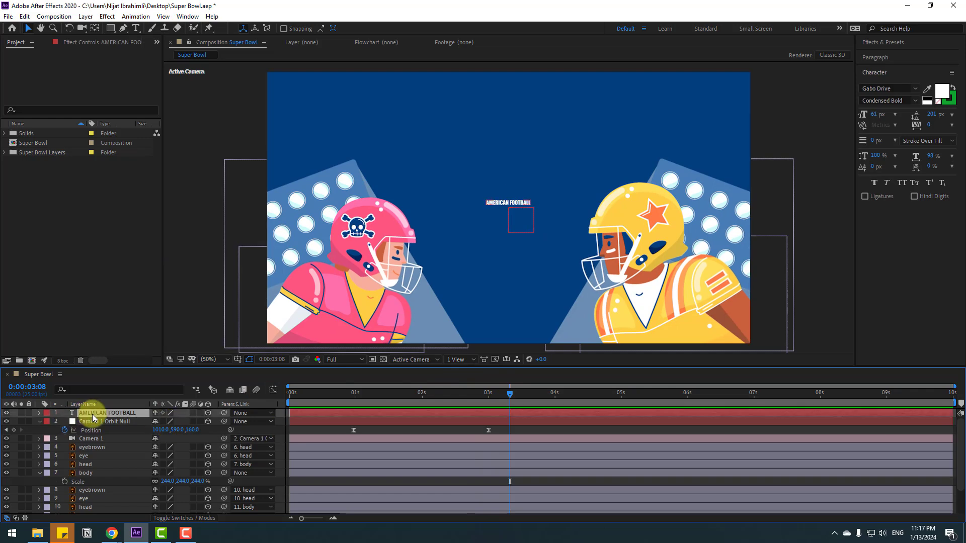
drag(427, 396, 245, 409)
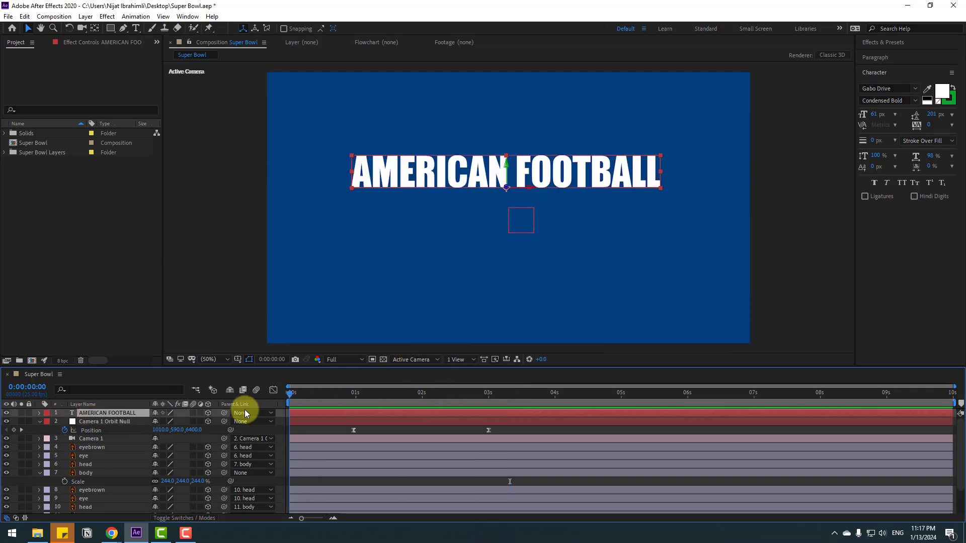
click(186, 16)
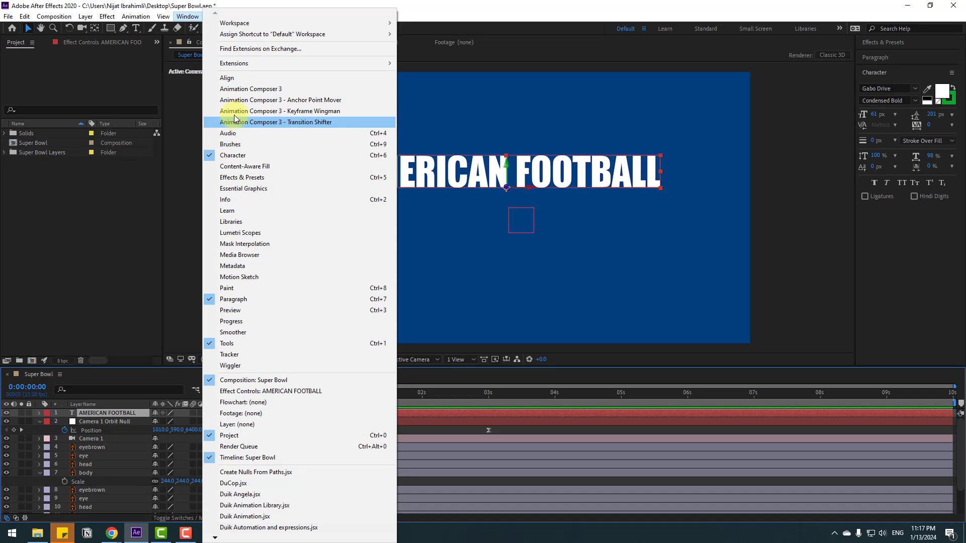
click(279, 91)
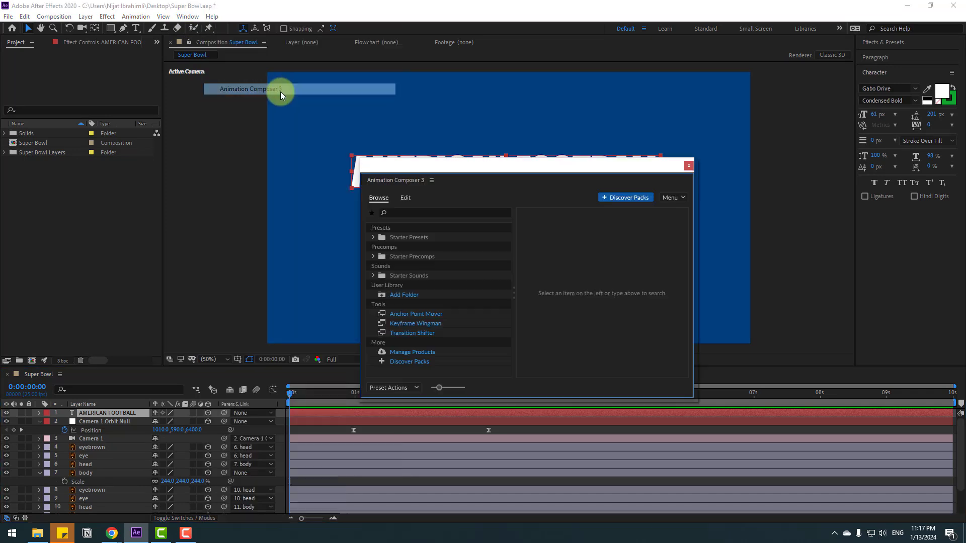
drag(551, 233, 560, 241)
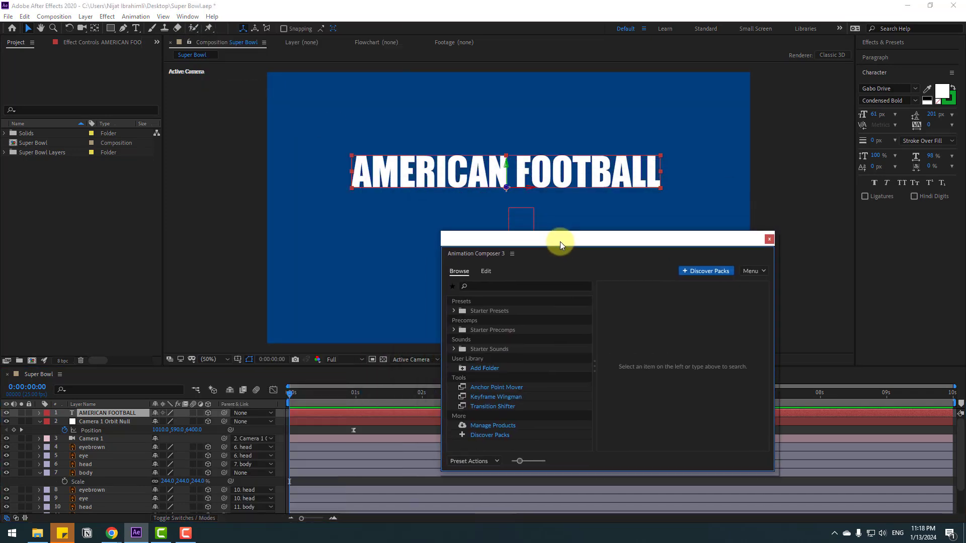
Apply the Overshoot Position & Rotate & Scale Characters text transition to the AMERICAN FOOTBALL title as an In animation.
click(453, 312)
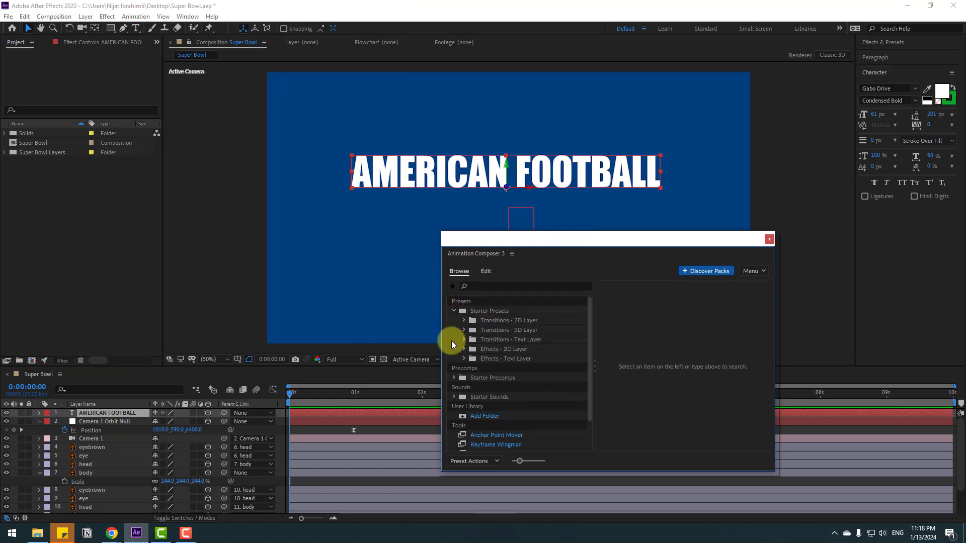
click(463, 341)
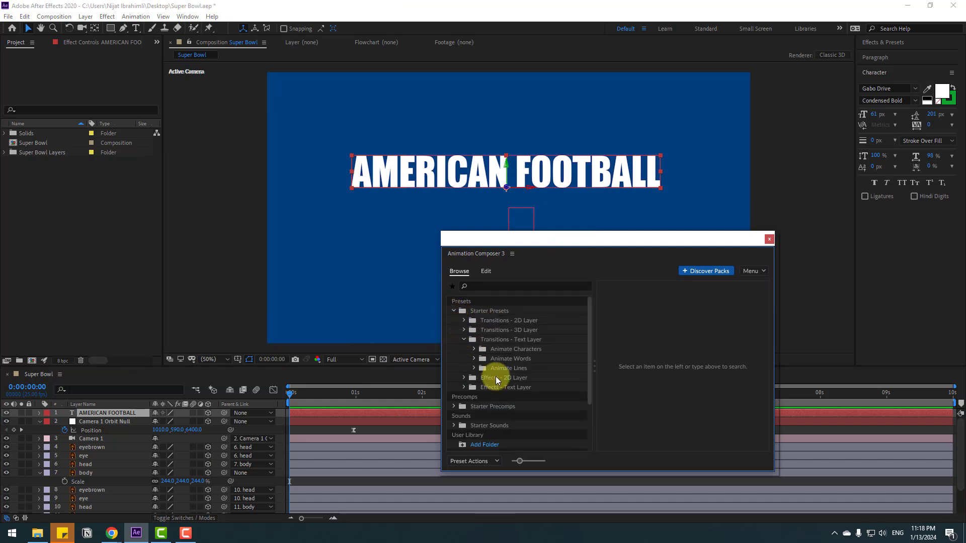
click(474, 349)
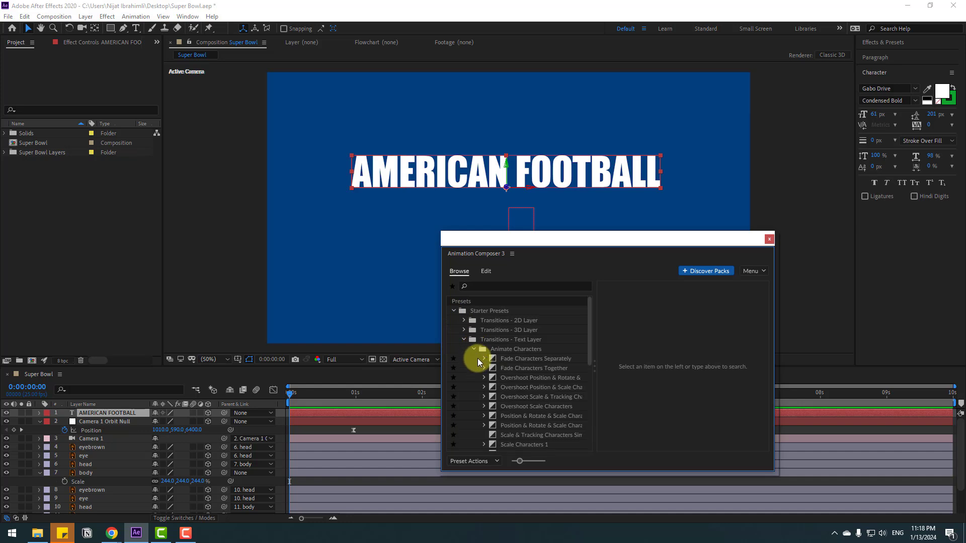
click(521, 380)
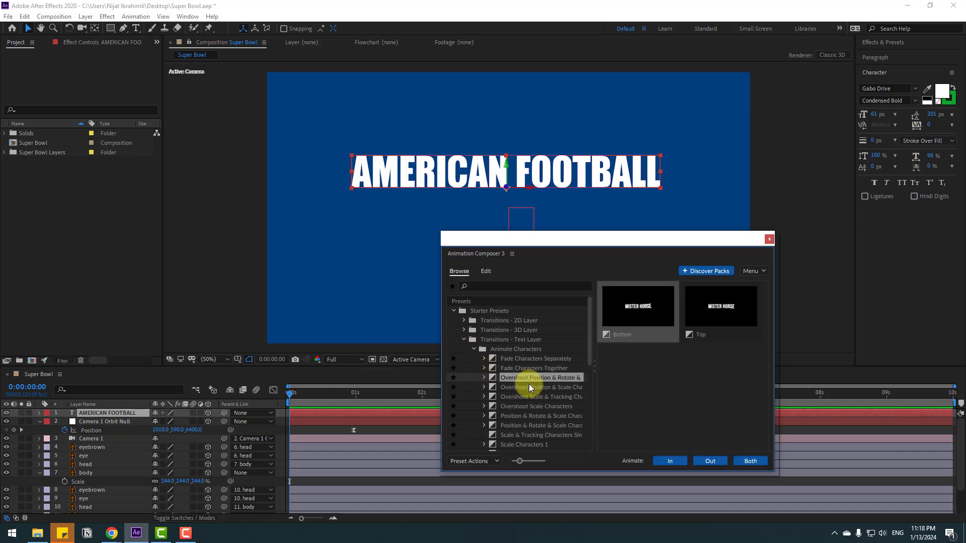
click(669, 461)
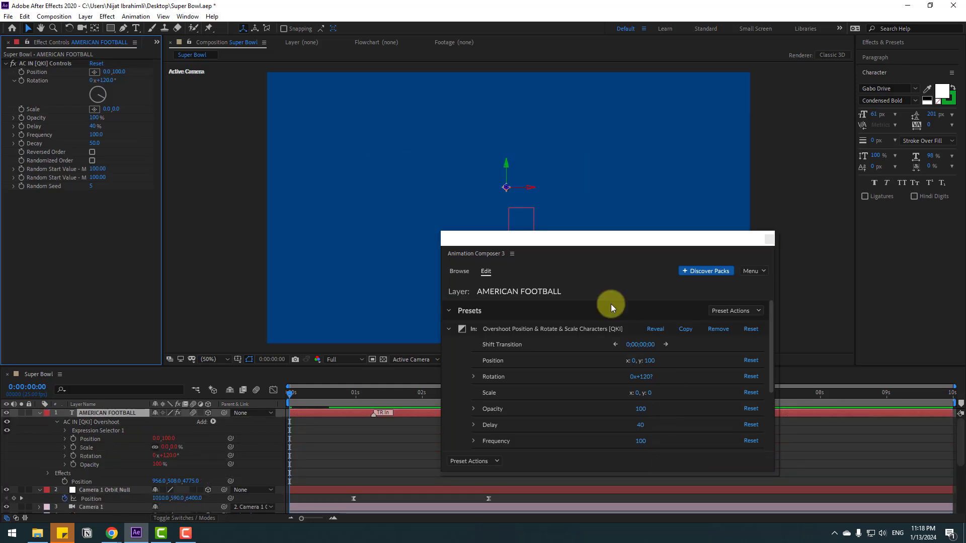
drag(566, 244, 911, 240)
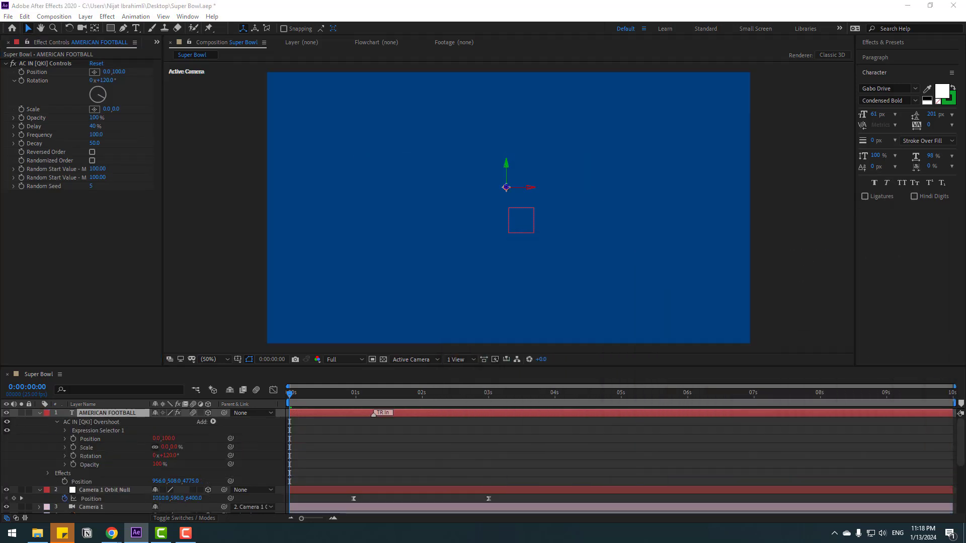
Lower the AMERICAN FOOTBALL title to a Y position of 562, nearer the frame's centre, and collapse its layer properties.
click(318, 401)
drag(291, 394, 258, 392)
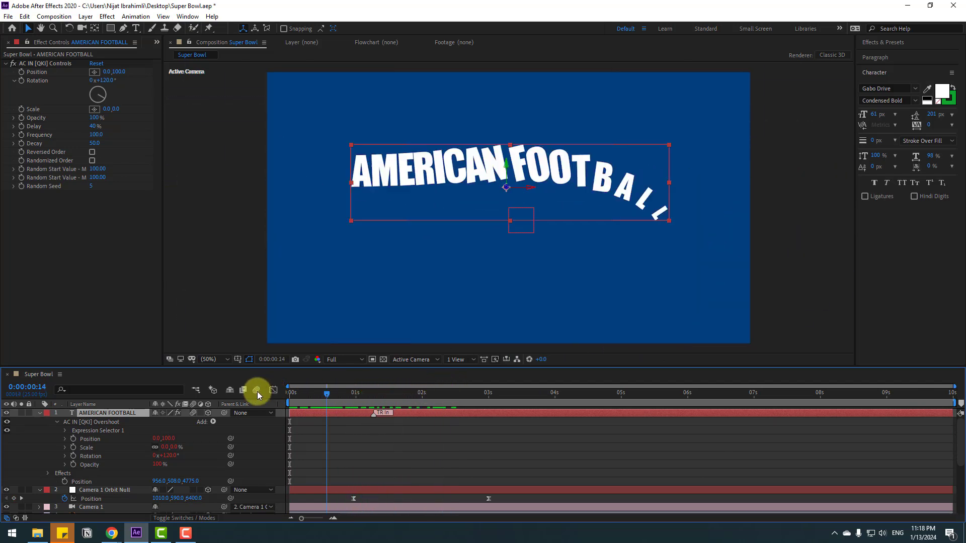
click(353, 392)
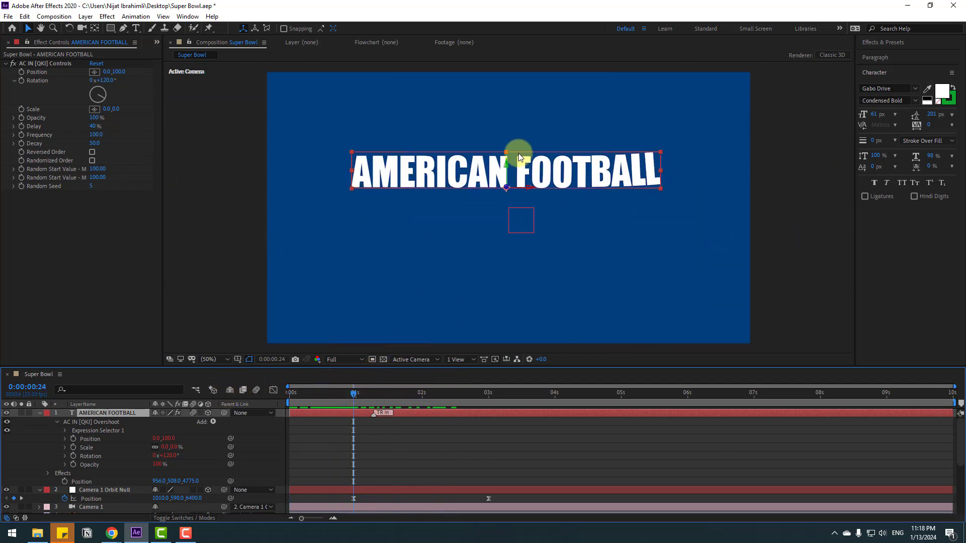
drag(502, 164, 507, 177)
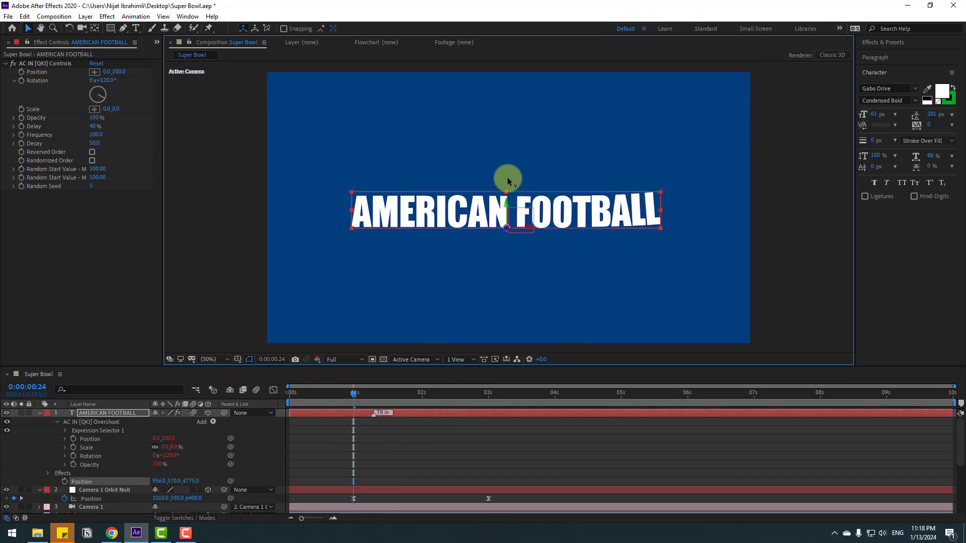
drag(354, 398, 469, 392)
click(106, 448)
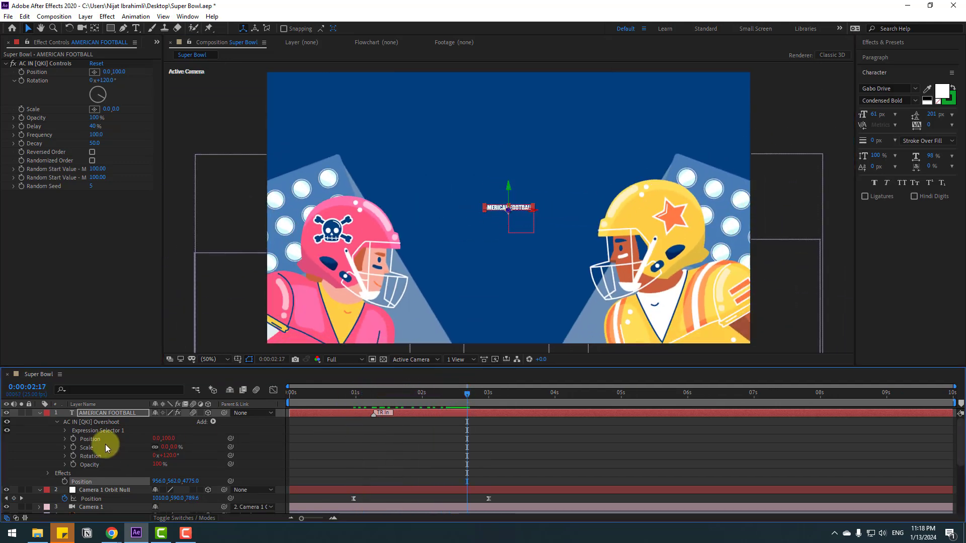
click(40, 413)
Adjust the right_side stadium lights' Z depth so they sit farther behind the players and stay hidden during the title shot.
scroll(100, 467, down, 3)
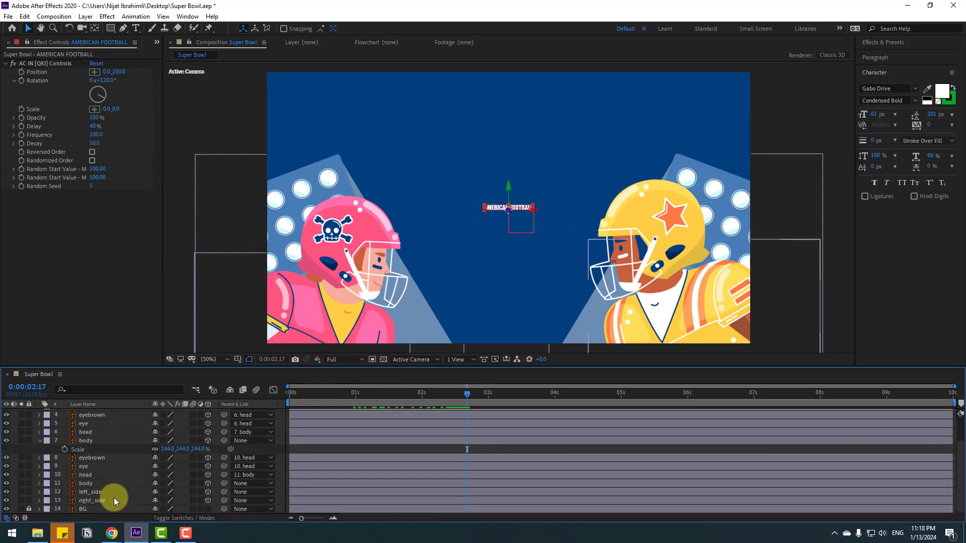
click(89, 501)
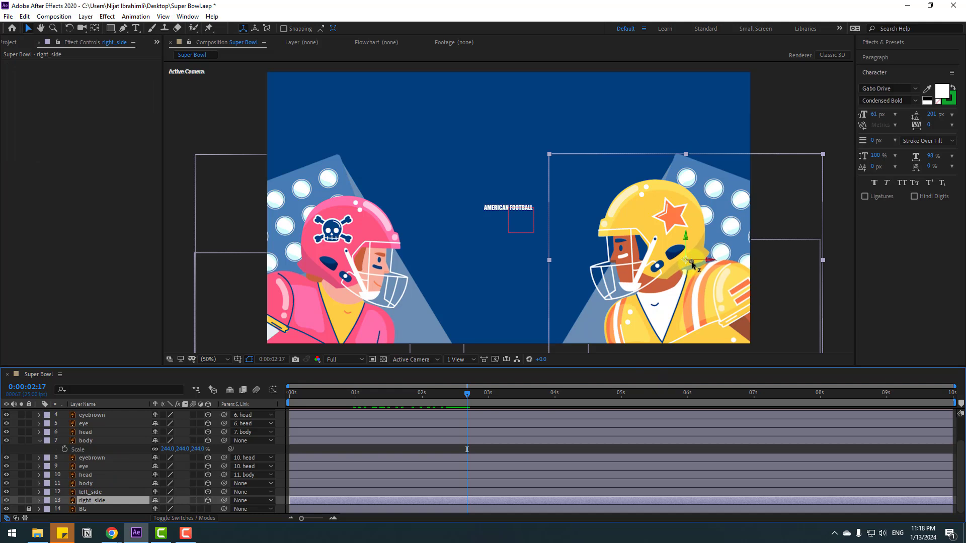
drag(692, 261, 470, 252)
drag(472, 397, 270, 399)
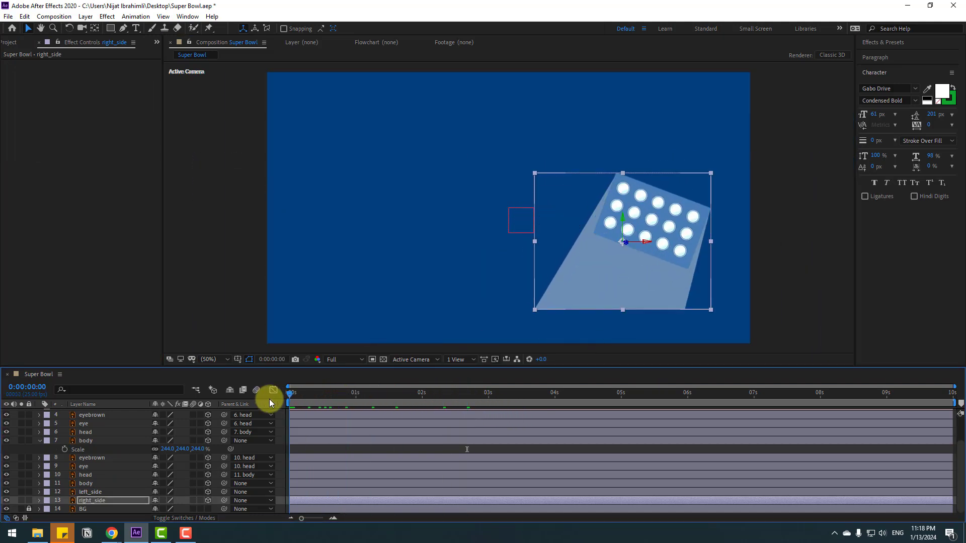
drag(628, 245, 753, 339)
drag(312, 391, 509, 397)
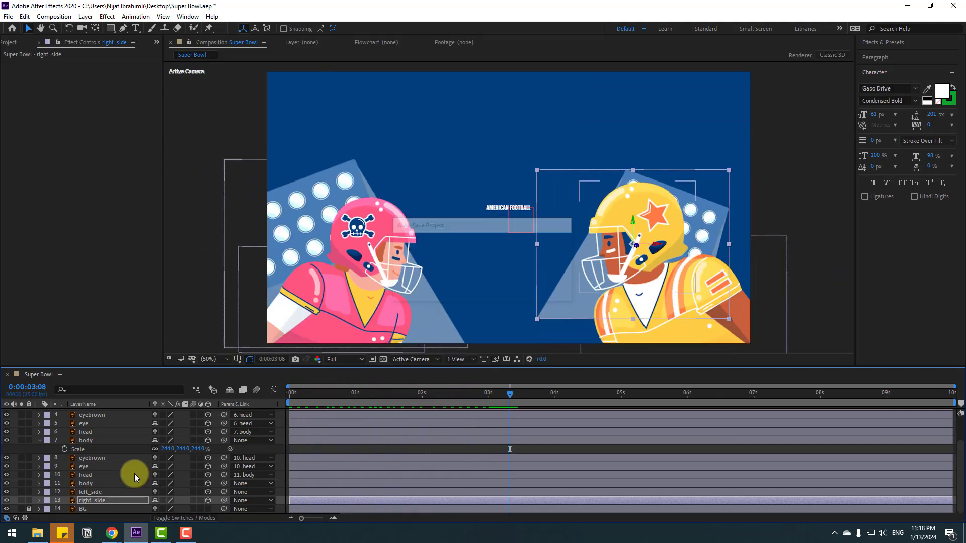
Scale the right_side stadium lights to 630% and move them down and right behind the yellow player.
key(s)
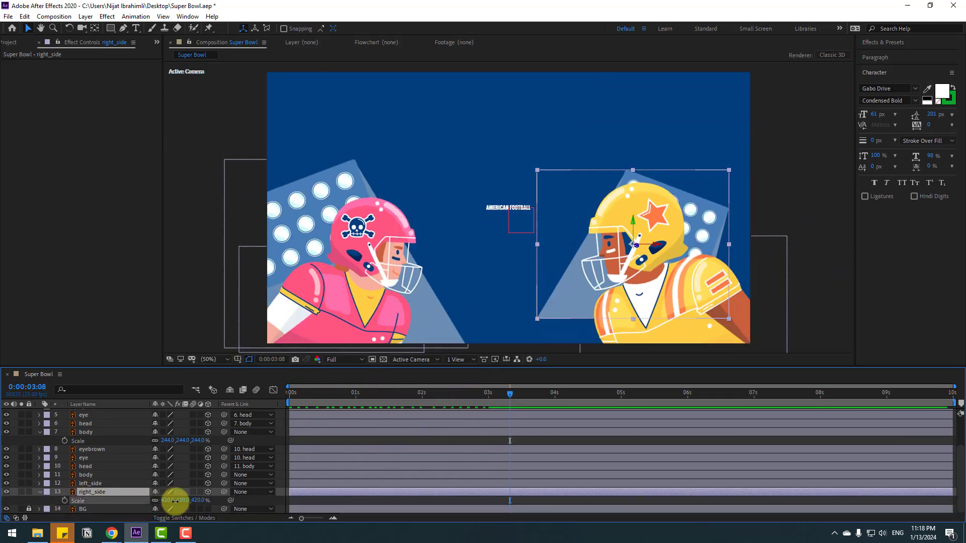
drag(172, 500, 252, 472)
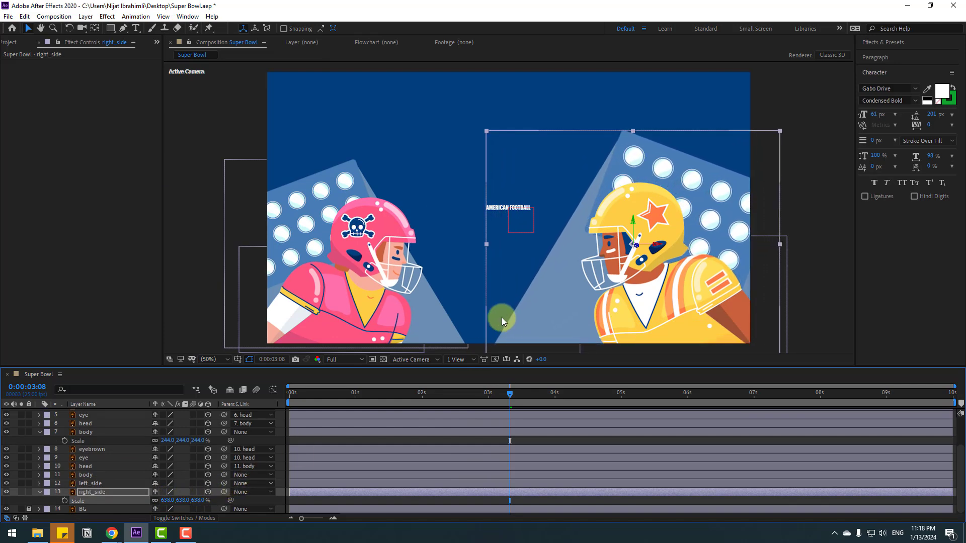
drag(554, 300, 578, 321)
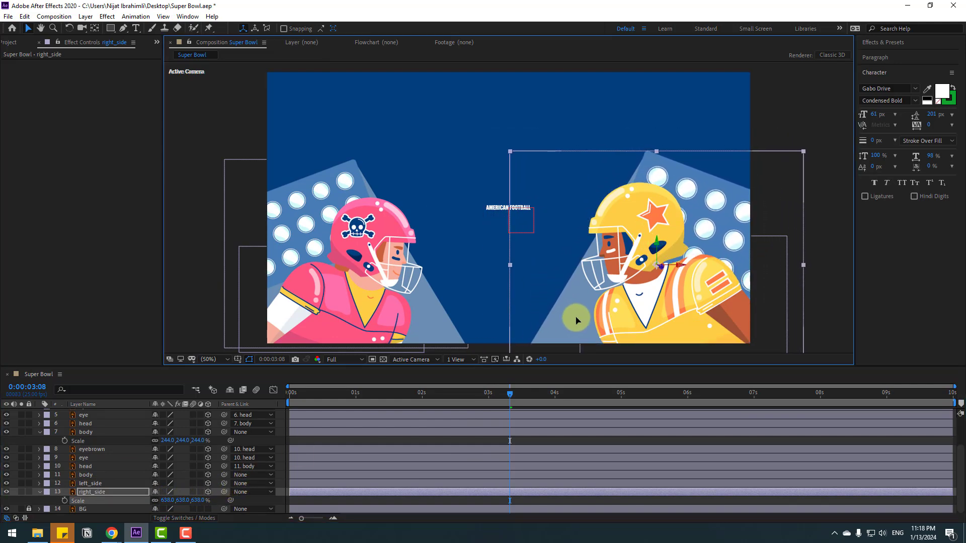
Set the left_side stadium lights' Z position to 5900 so they sit farther behind the players and outside the title shot.
click(40, 492)
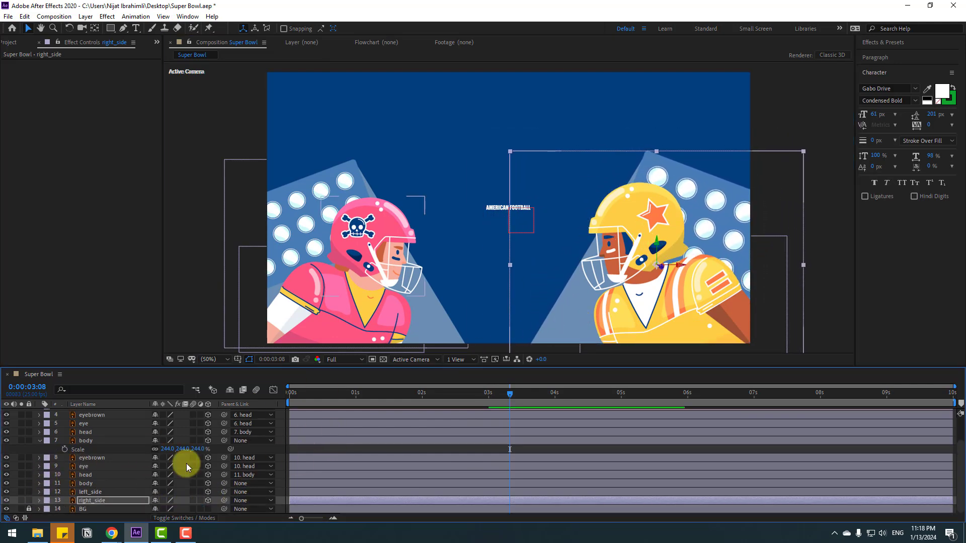
click(89, 493)
drag(485, 403, 425, 398)
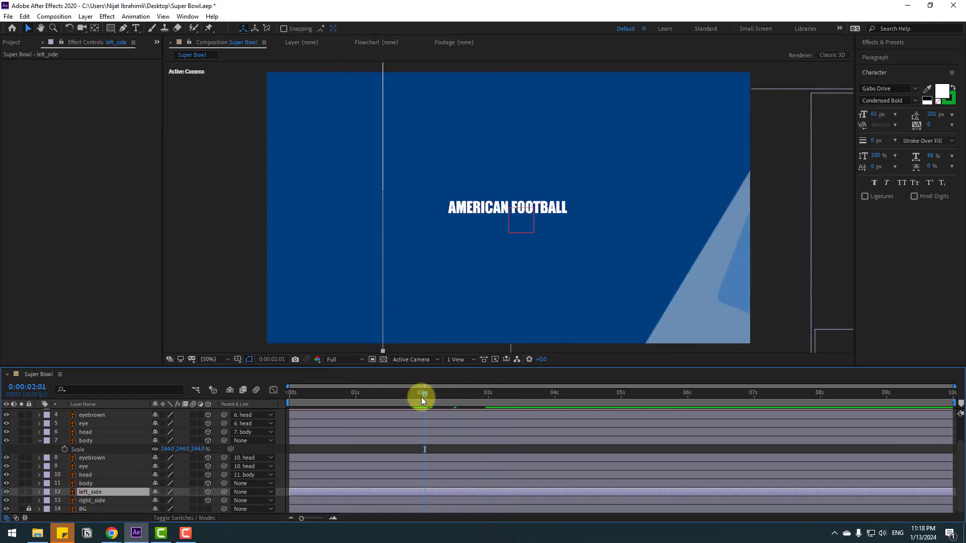
key(p)
drag(207, 501, 243, 492)
click(421, 395)
drag(422, 394, 330, 405)
click(196, 501)
drag(196, 501, 221, 501)
drag(329, 397, 501, 406)
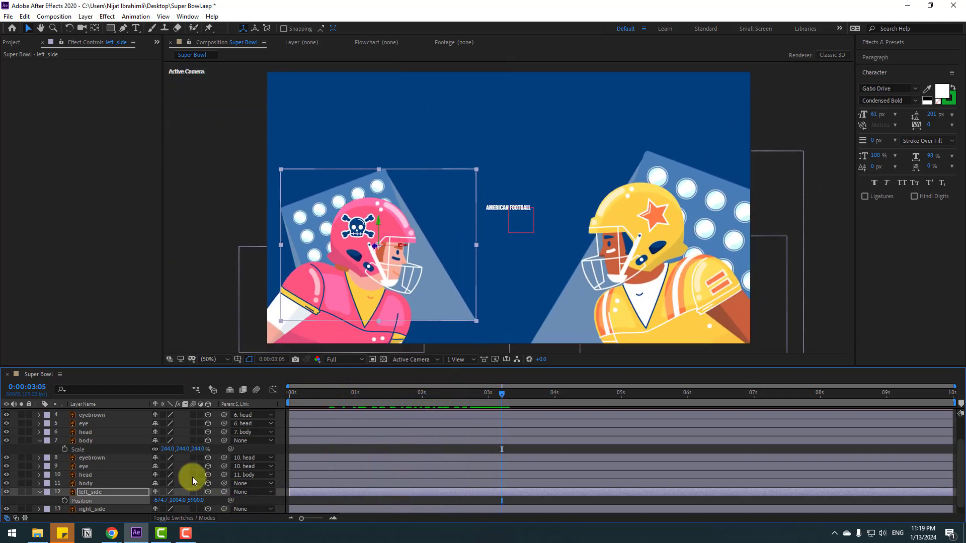
Scale the left_side stadium lights to 607%, move them down and left behind the pink player, and collapse the layer.
key(s)
drag(167, 500, 245, 481)
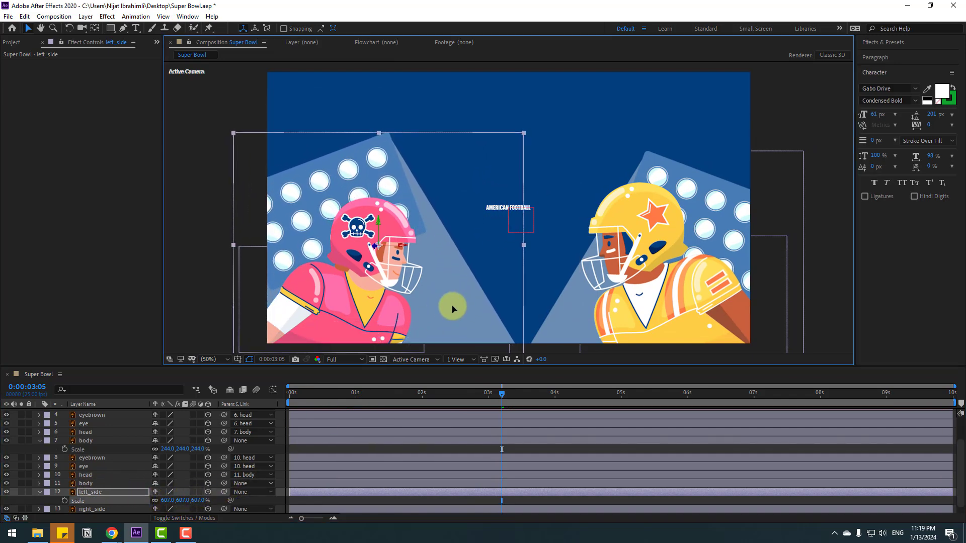
drag(453, 304, 440, 312)
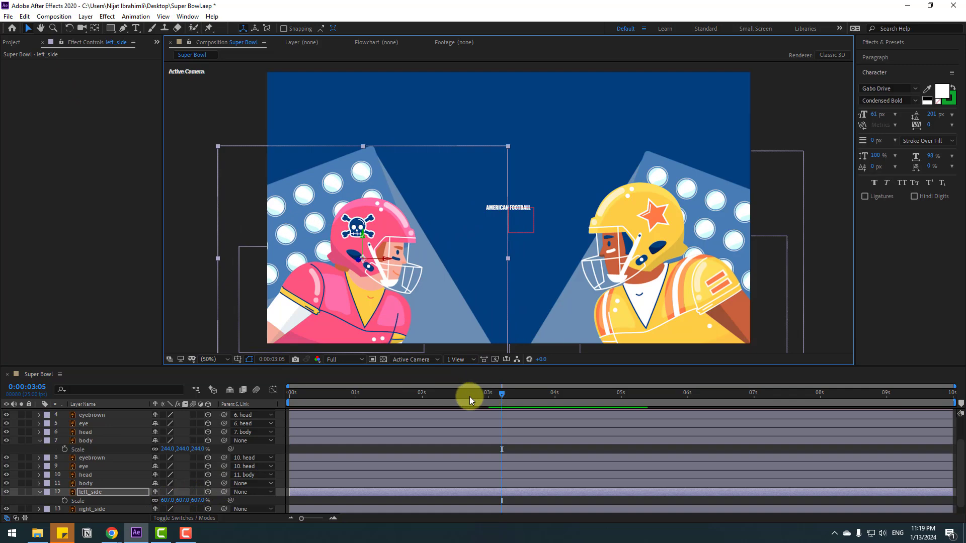
drag(470, 394, 505, 383)
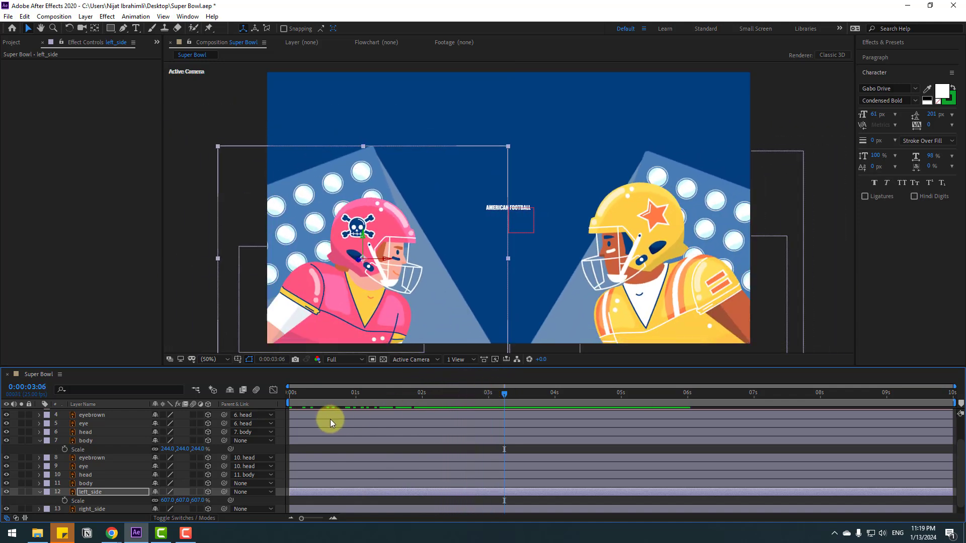
click(38, 497)
Keyframe the AMERICAN FOOTBALL title's Scale from 100% at the camera move's first keyframe to 345% at 3 seconds.
click(533, 395)
key(u)
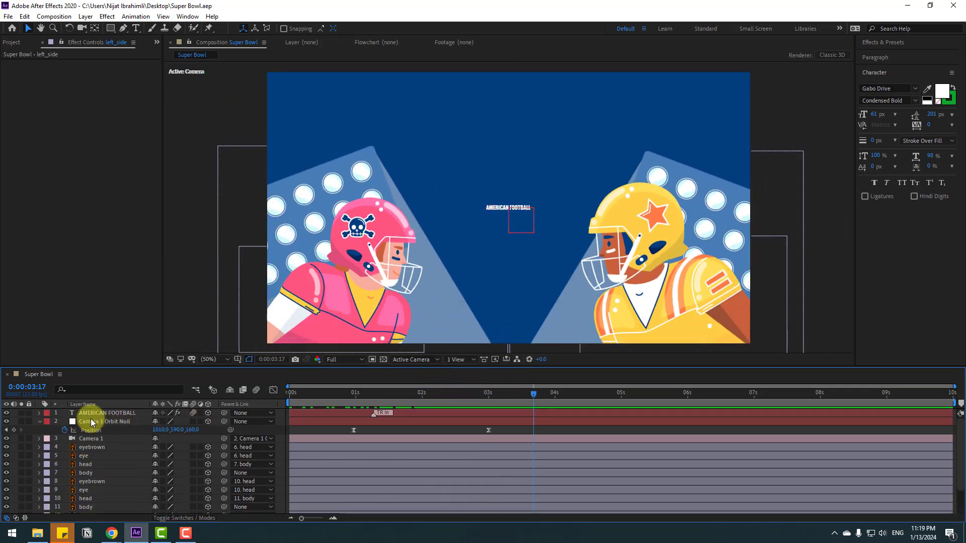
click(104, 413)
drag(431, 396, 354, 395)
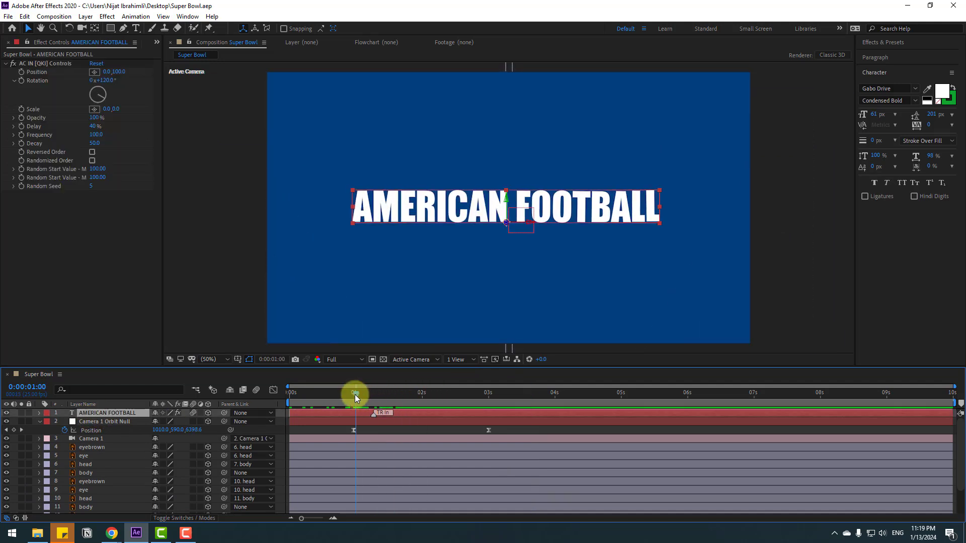
key(s)
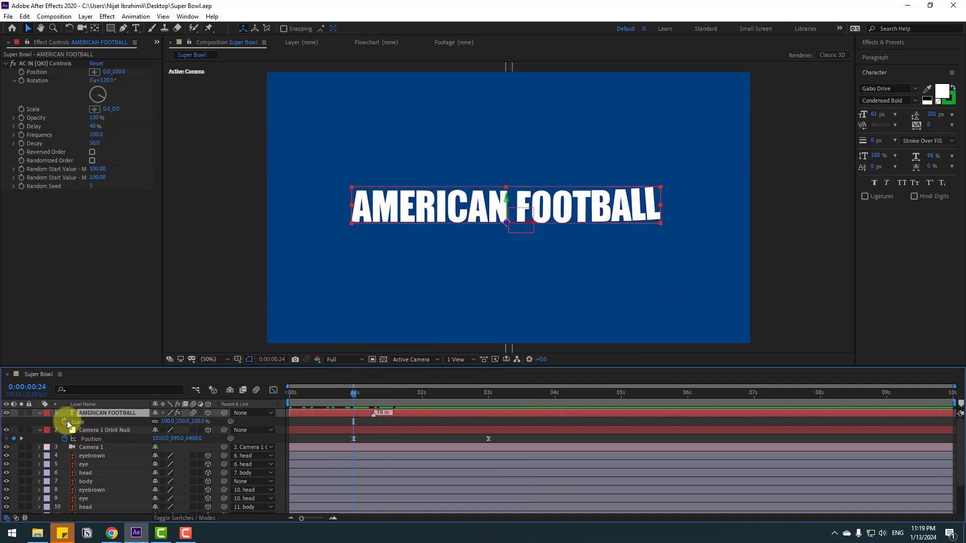
click(65, 422)
click(427, 395)
drag(445, 399, 489, 400)
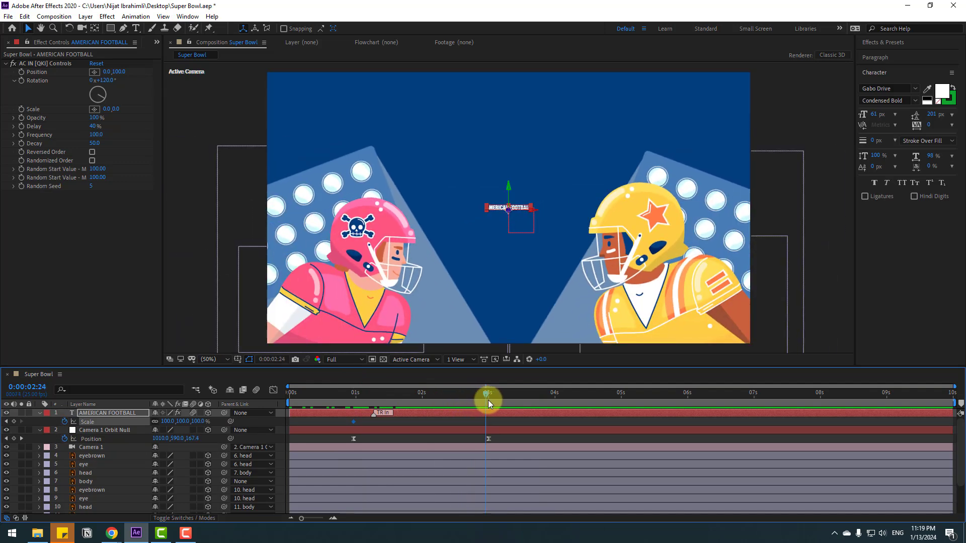
drag(166, 422, 311, 404)
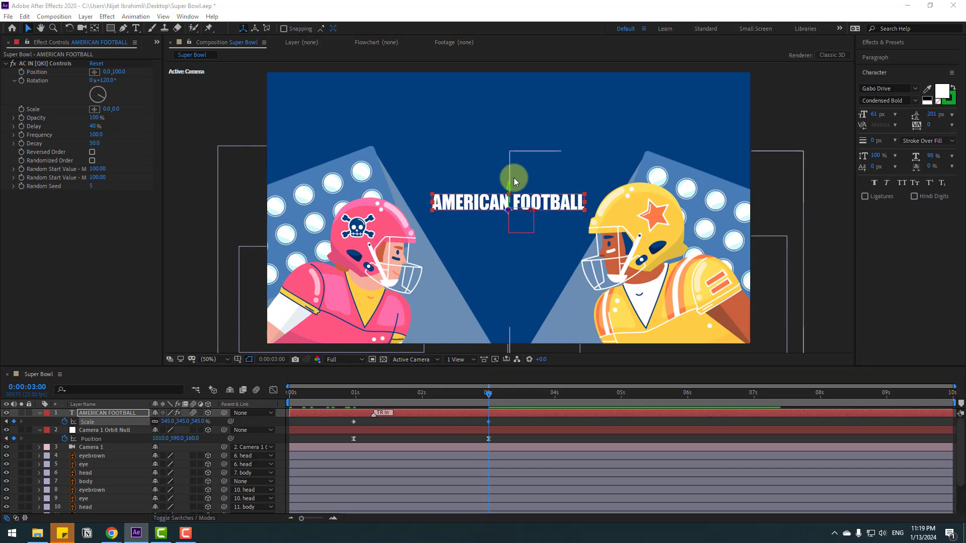
Apply Easy Ease to both Scale keyframes of the AMERICAN FOOTBALL title.
drag(460, 386, 356, 393)
drag(472, 424, 354, 421)
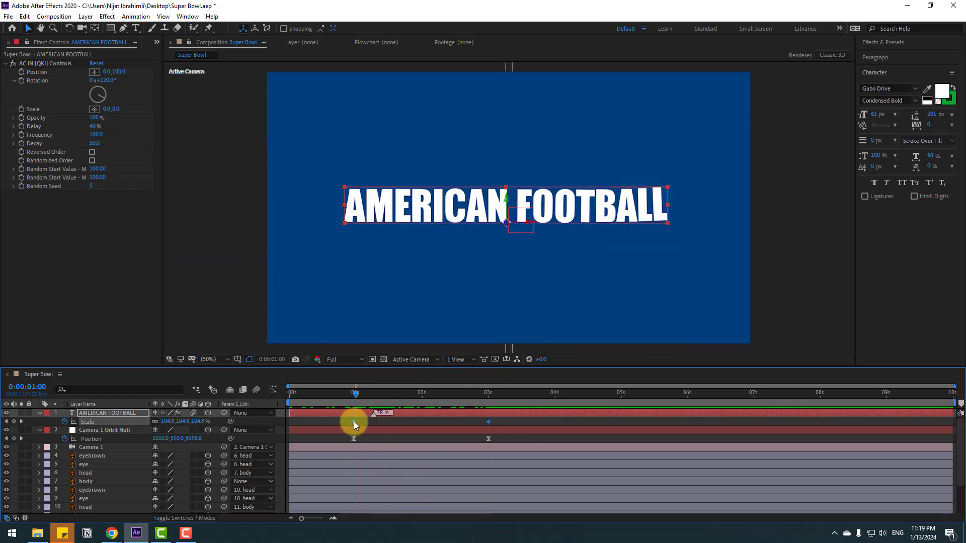
right_click(355, 422)
mouse_move(456, 416)
click(500, 449)
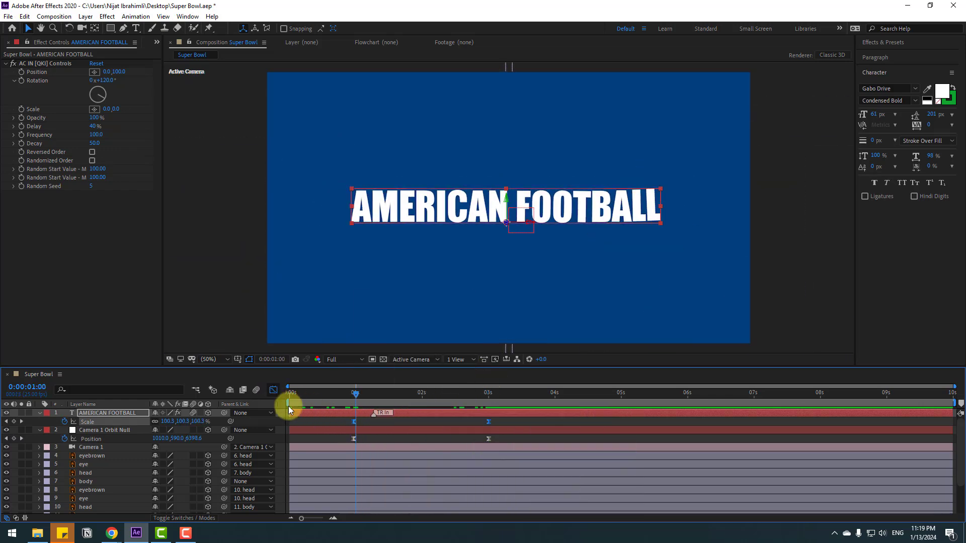
Lengthen the ease at the start of the title's Scale curve in the graph editor and preview the animation.
key(shift+F3)
drag(388, 490, 400, 491)
click(415, 491)
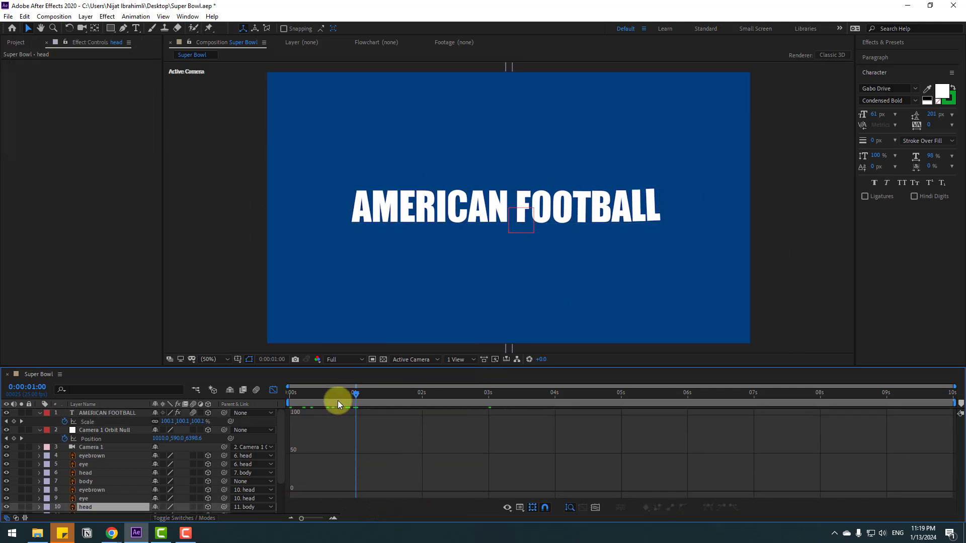
click(300, 394)
key(space)
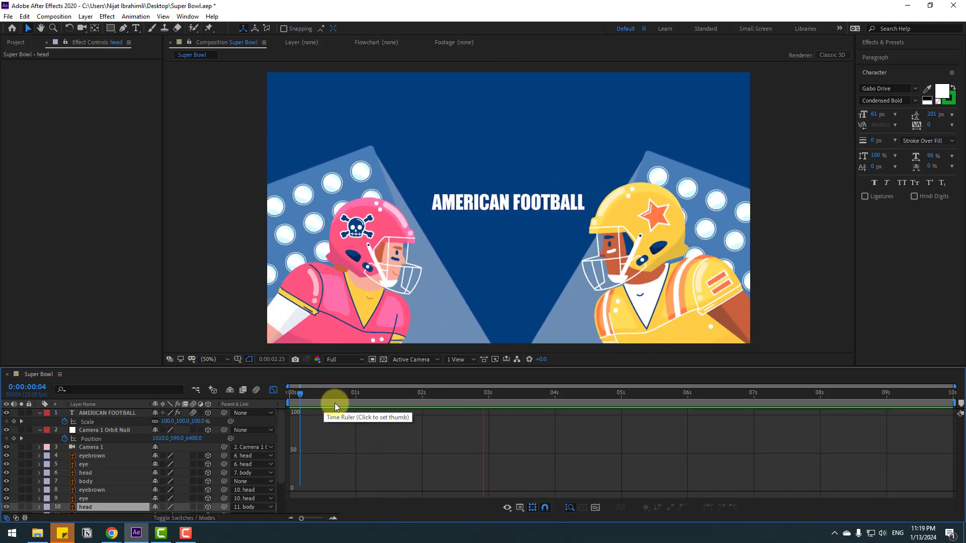
key(space)
key(shift+F3)
Keyframe the AMERICAN FOOTBALL title's Position from Y 562 at frame 24 to Y -274 at 3 seconds.
drag(300, 395, 353, 396)
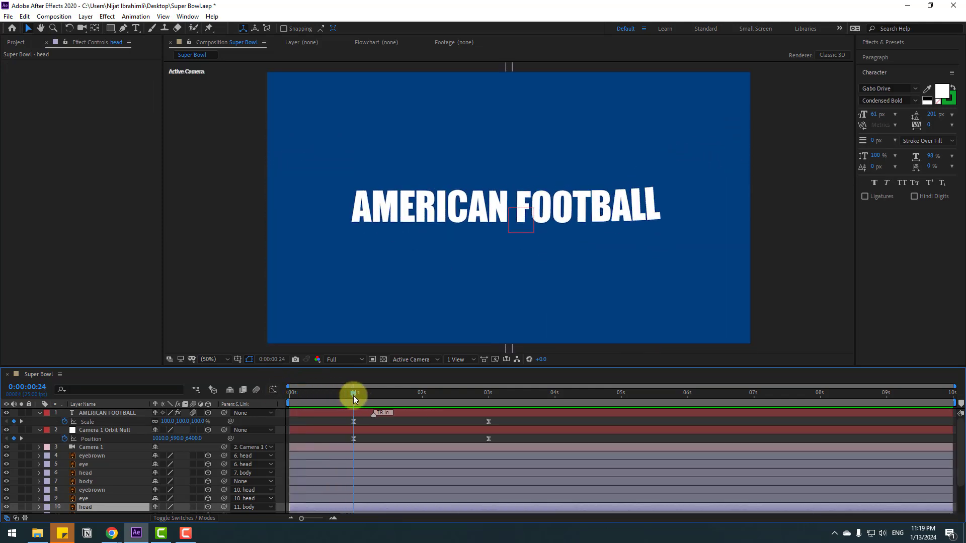
click(103, 417)
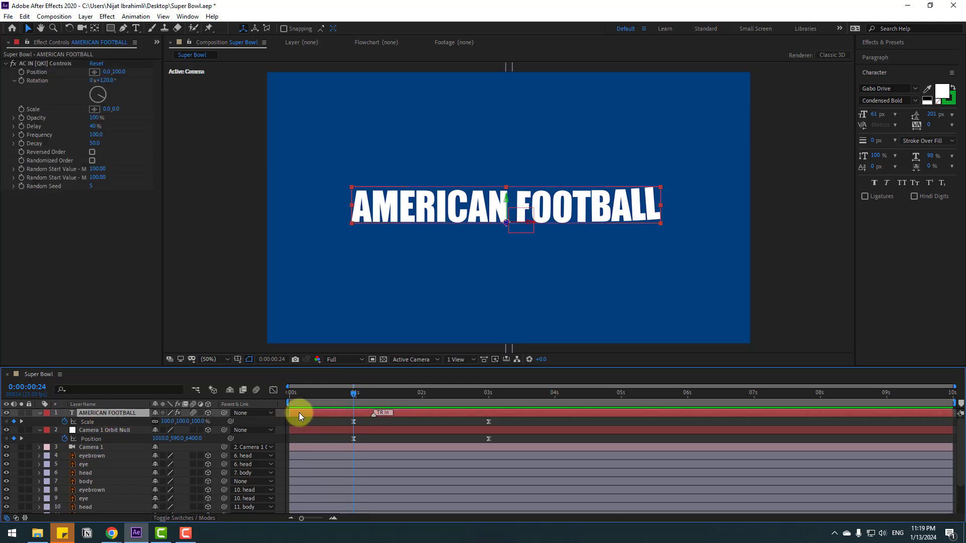
key(shift+p)
click(64, 421)
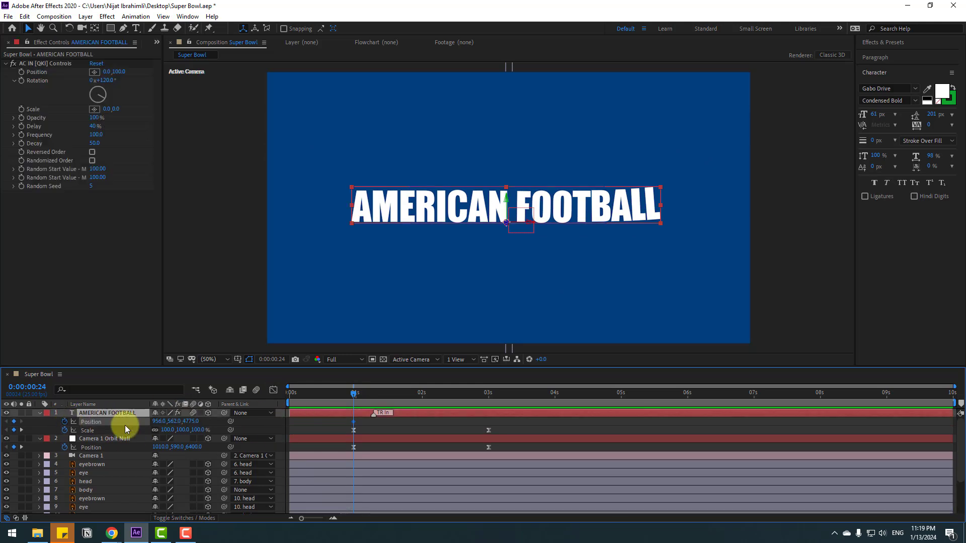
click(411, 392)
drag(451, 391, 491, 394)
drag(171, 421, 110, 418)
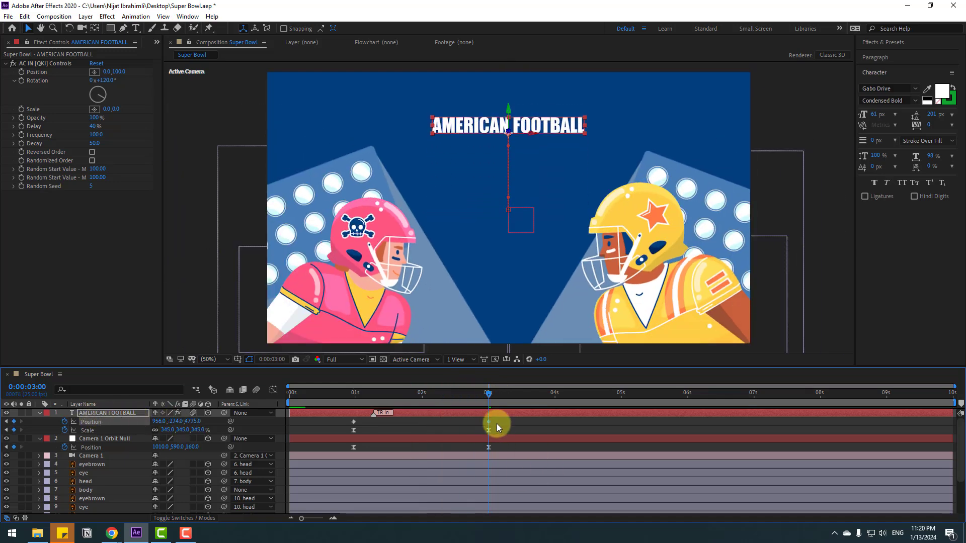
Apply Easy Ease to the title's Position keyframes and lengthen the ease at the start of their curve in the graph editor.
right_click(354, 422)
mouse_move(402, 414)
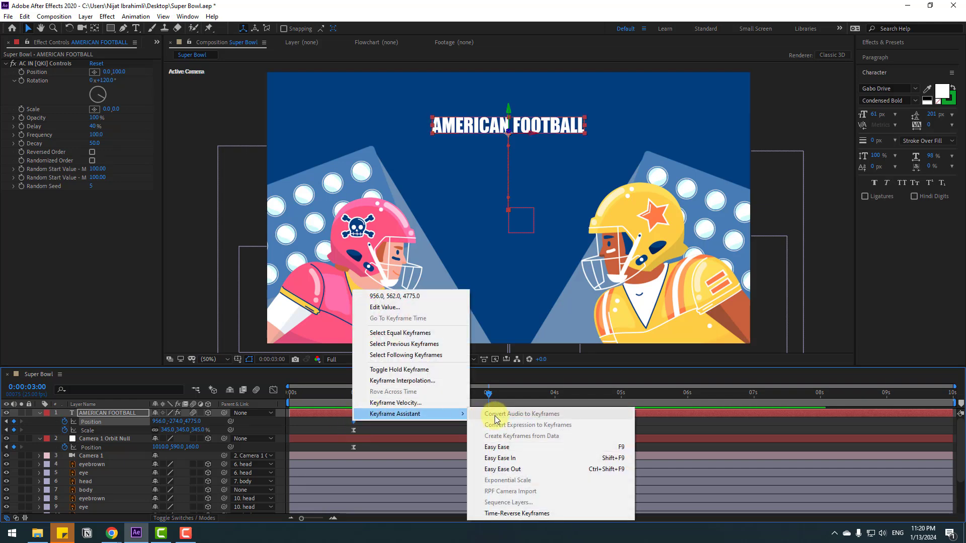
click(508, 446)
mouse_move(352, 395)
mouse_down()
mouse_move(460, 397)
mouse_move(353, 396)
mouse_up()
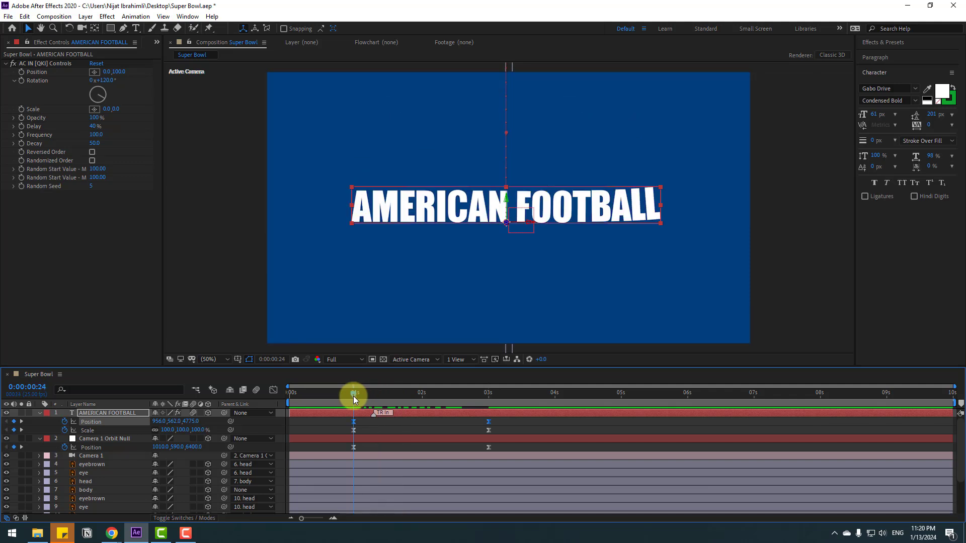
click(273, 391)
drag(385, 471, 413, 492)
click(273, 390)
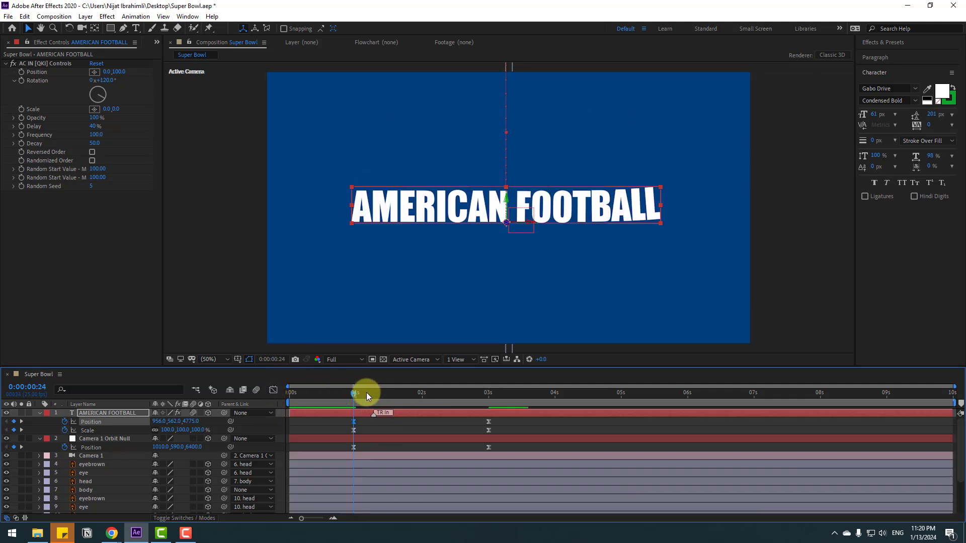
Preview the title's rise through the camera pull-back and save the project.
drag(367, 395, 393, 394)
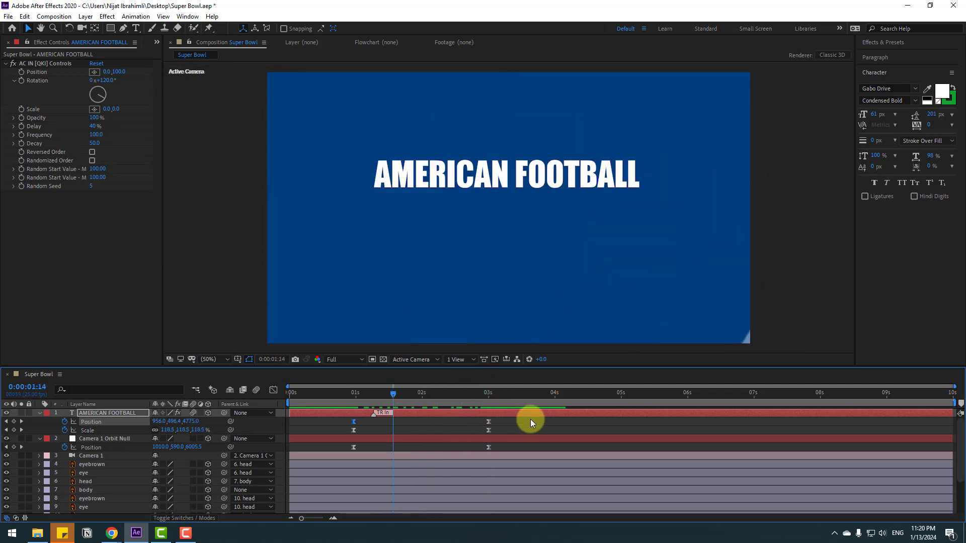
key(space)
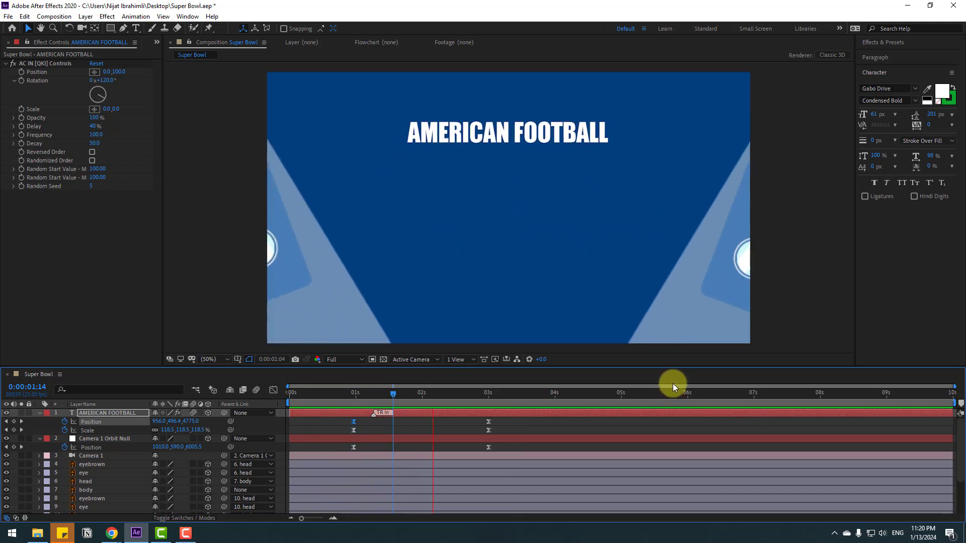
drag(489, 391, 501, 393)
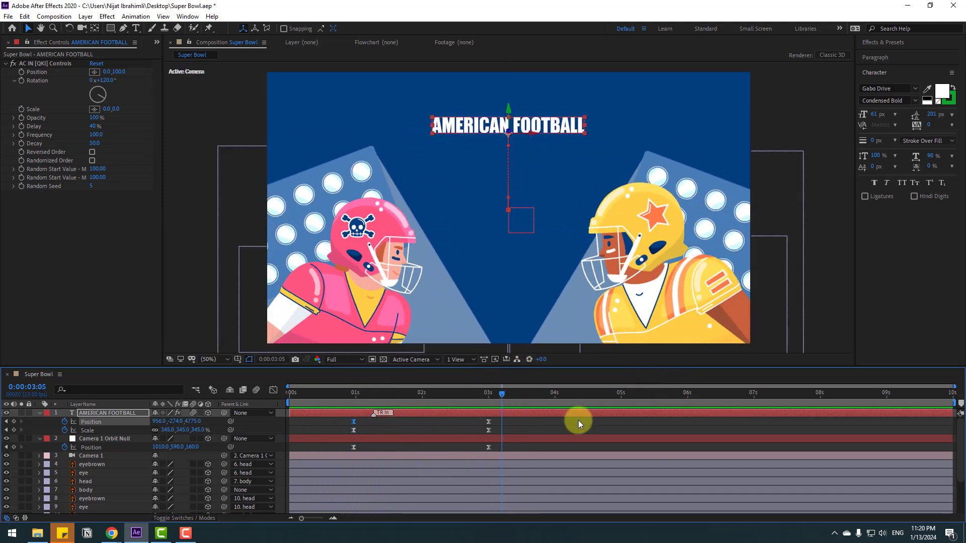
click(579, 425)
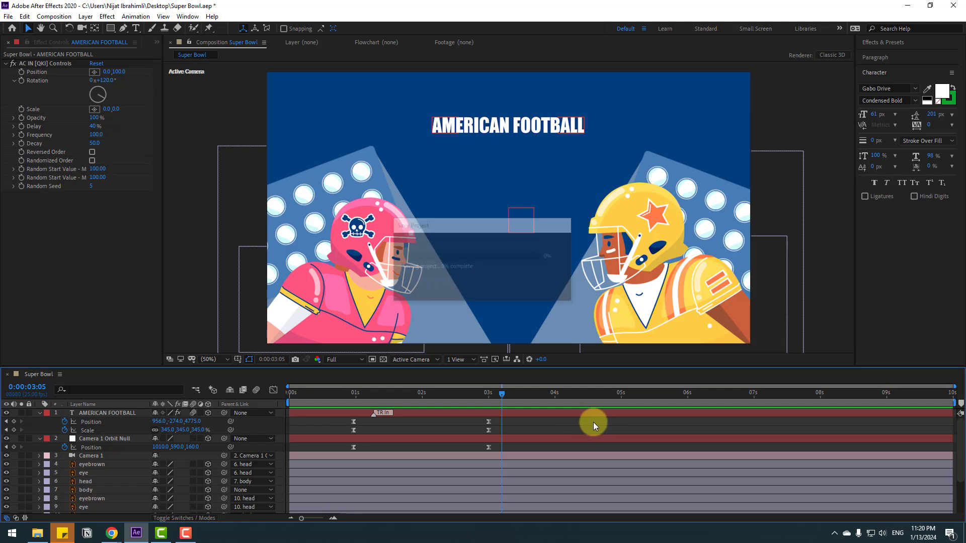
Duplicate the AMERICAN FOOTBALL title and remove the copy's Position and Scale keyframes, keeping its placement at 0:00:03:05.
click(112, 418)
key(ctrl+d)
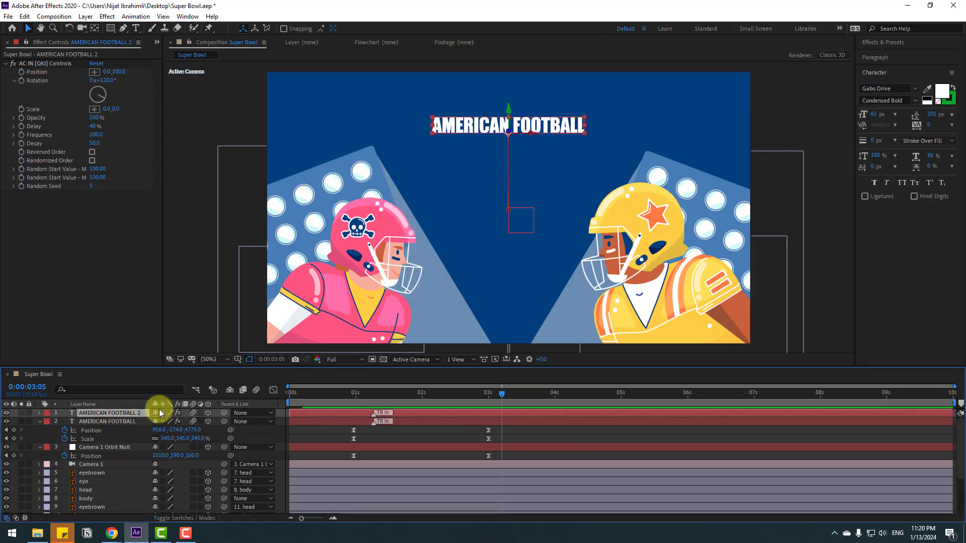
key(p)
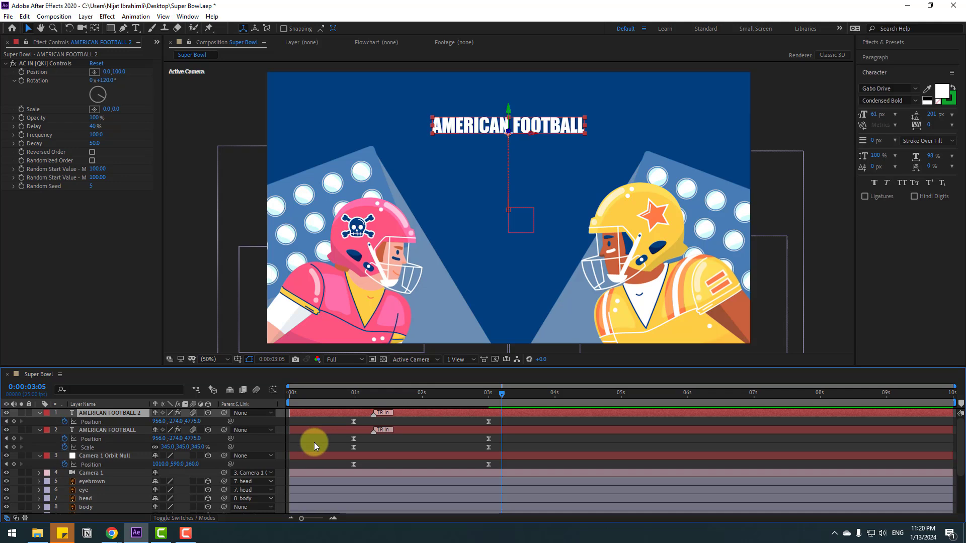
click(64, 422)
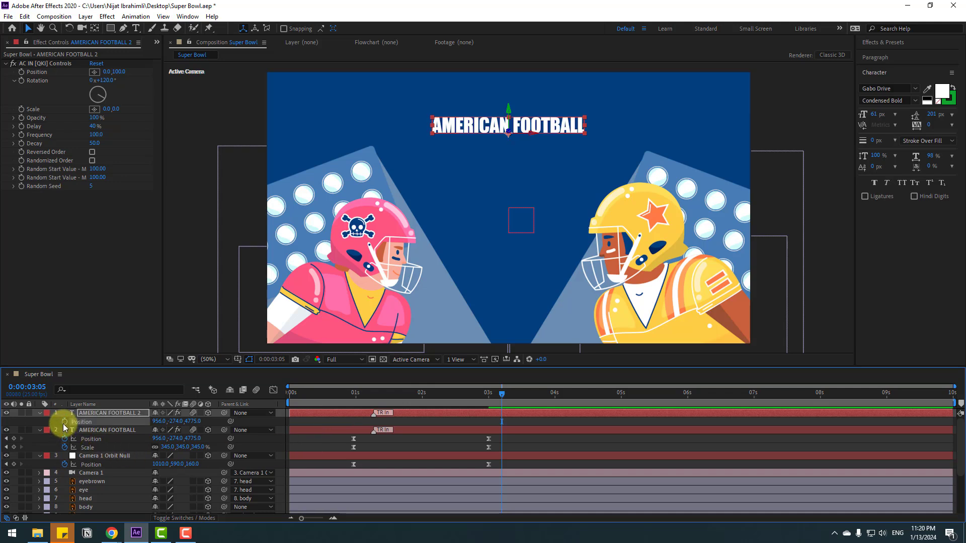
key(s)
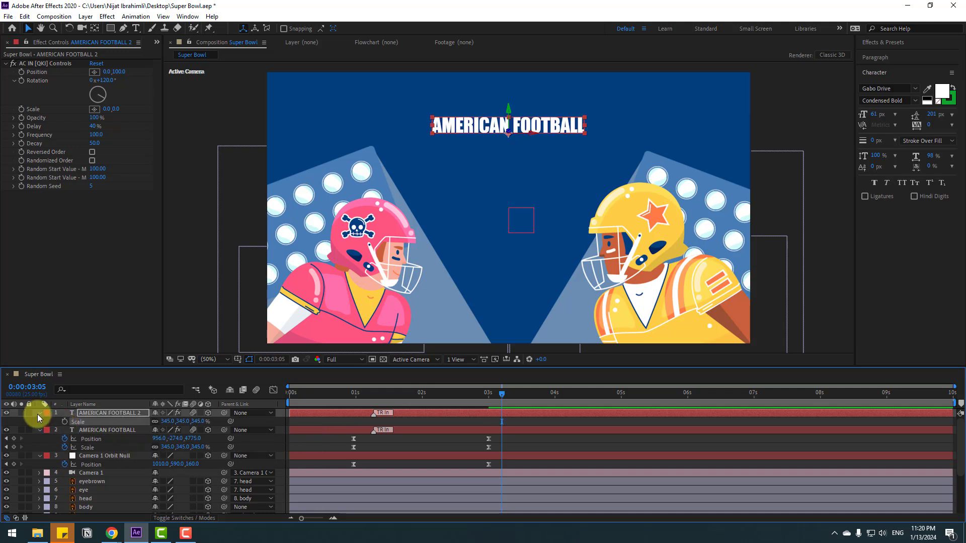
click(39, 413)
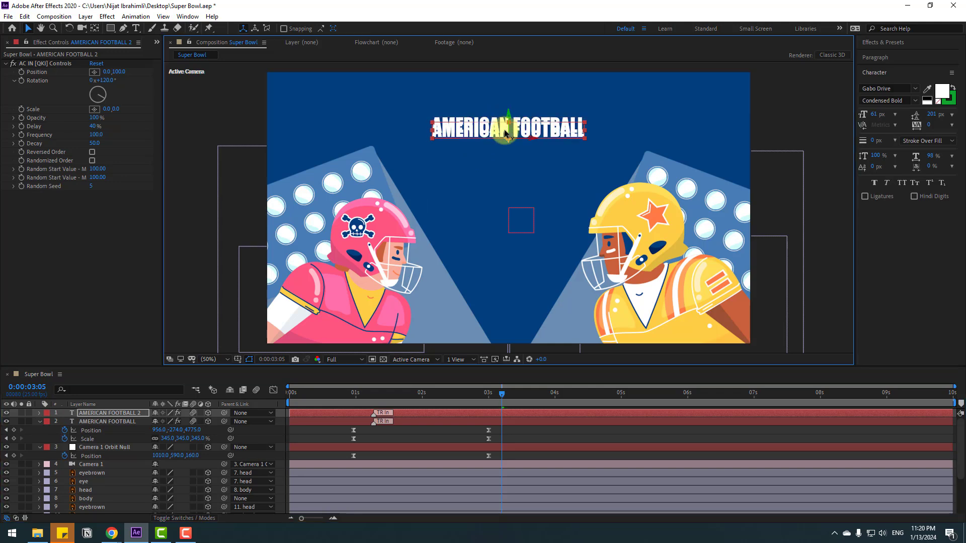
Move the duplicated title directly beneath AMERICAN FOOTBALL and replace its text with CHAMPIONSHIP.
drag(505, 134, 560, 173)
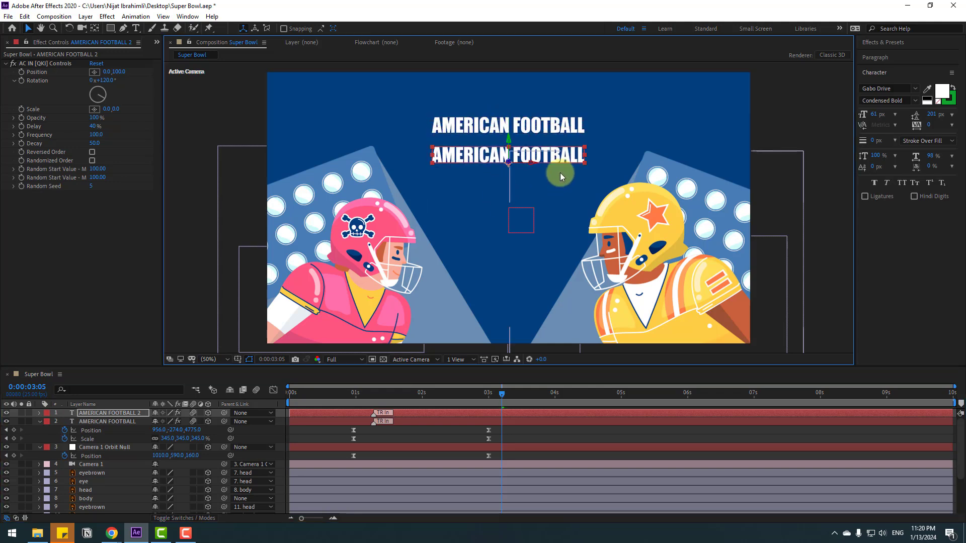
double_click(559, 154)
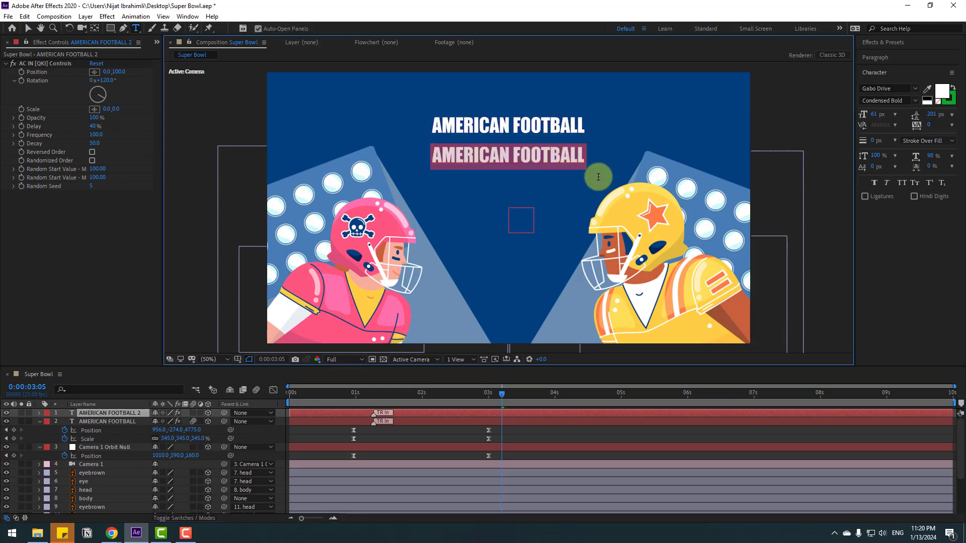
text(CHA)
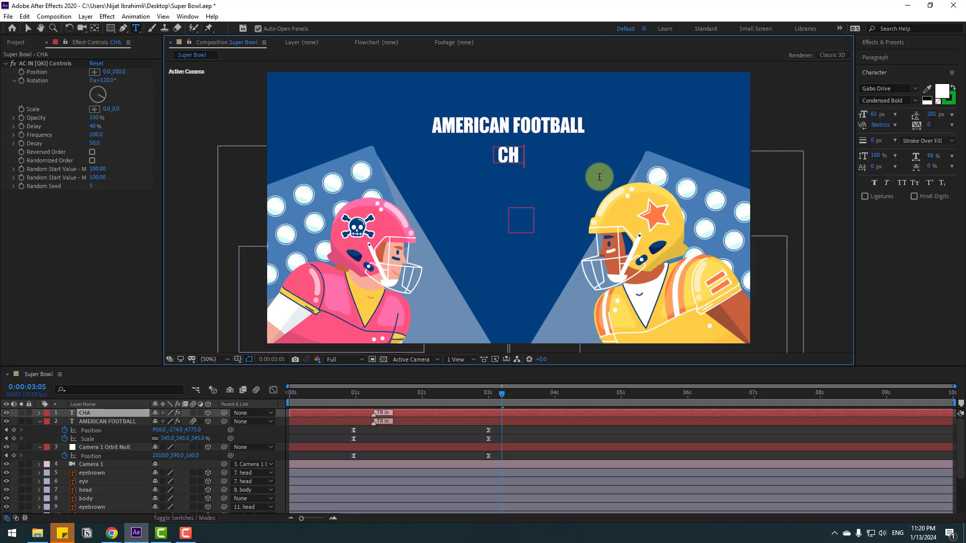
text(MP)
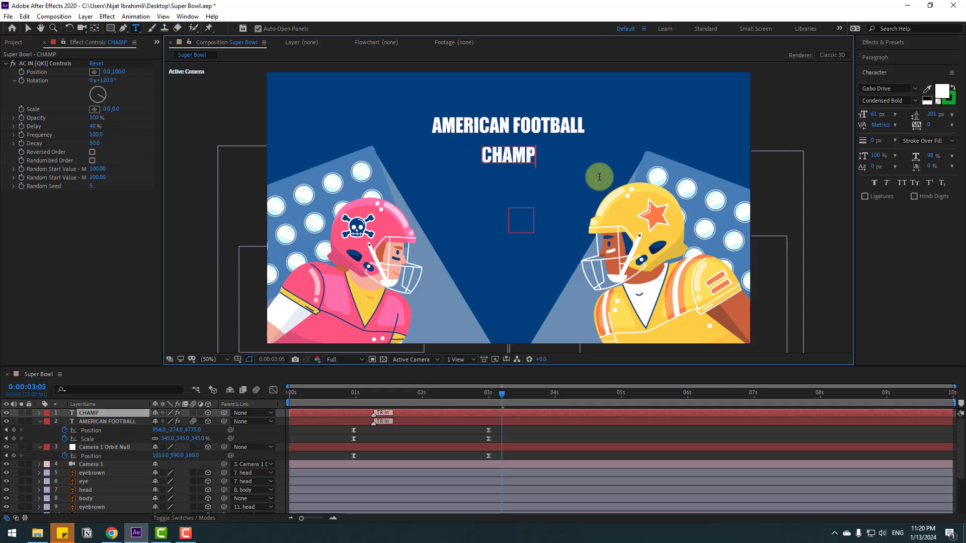
text(IONSHI)
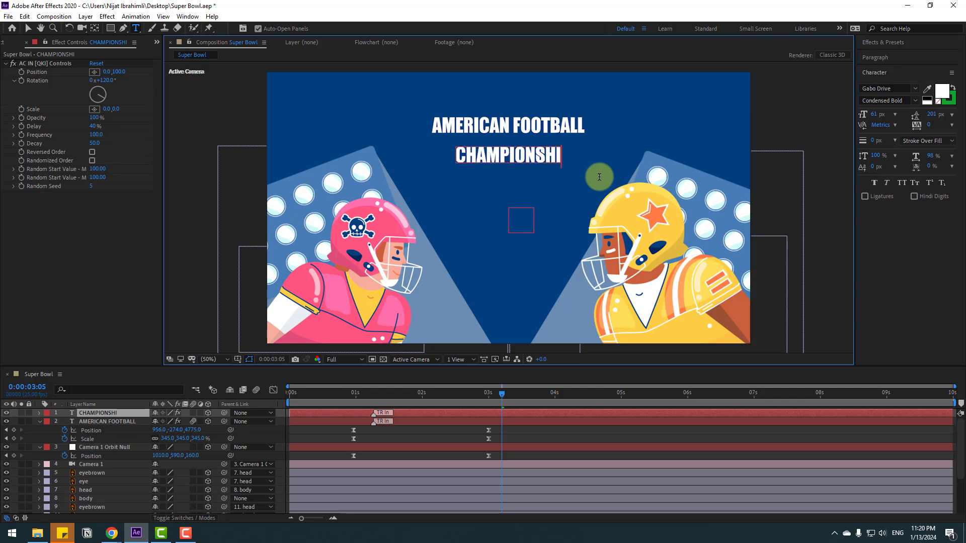
text(P)
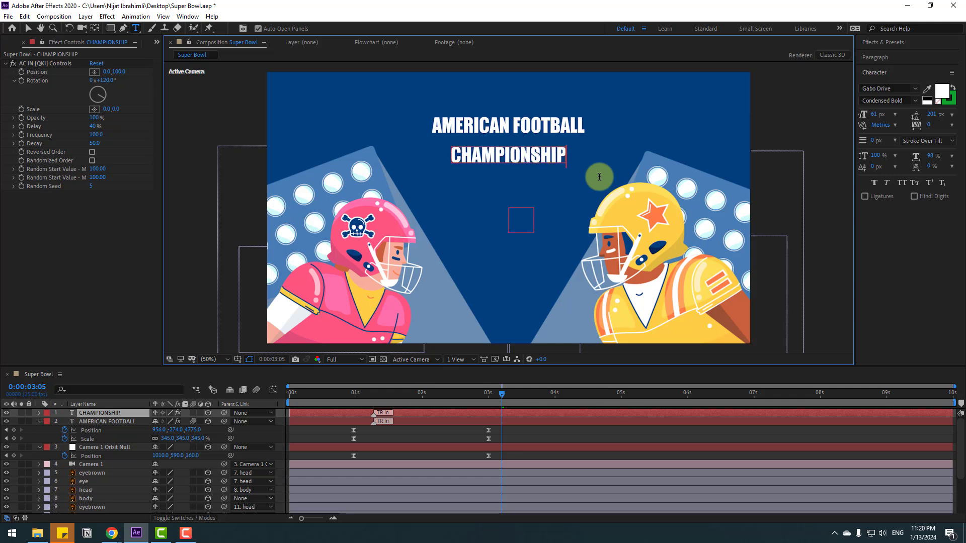
click(28, 29)
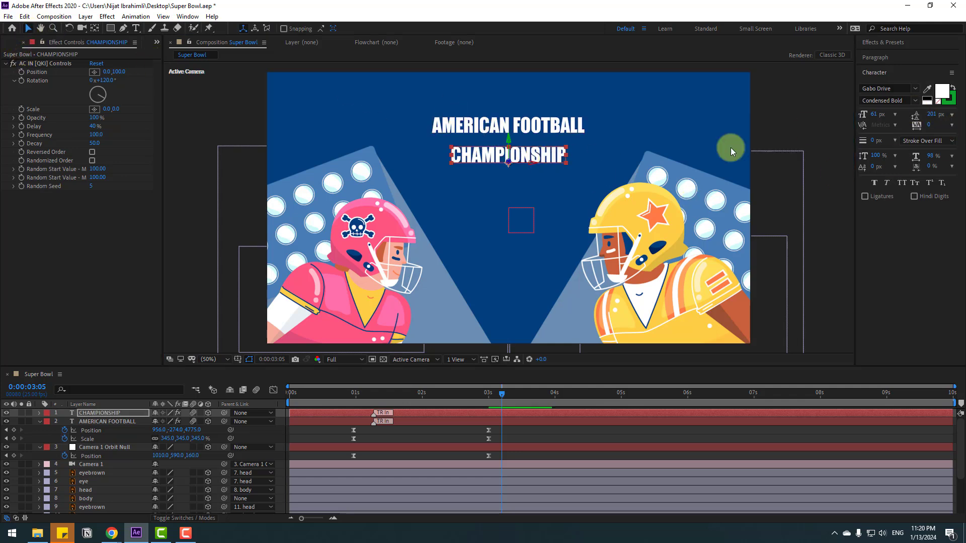
Fill the CHAMPIONSHIP text with pink FE557B sampled from the pink player's helmet and enlarge it to 110 px, just below the first title.
click(934, 92)
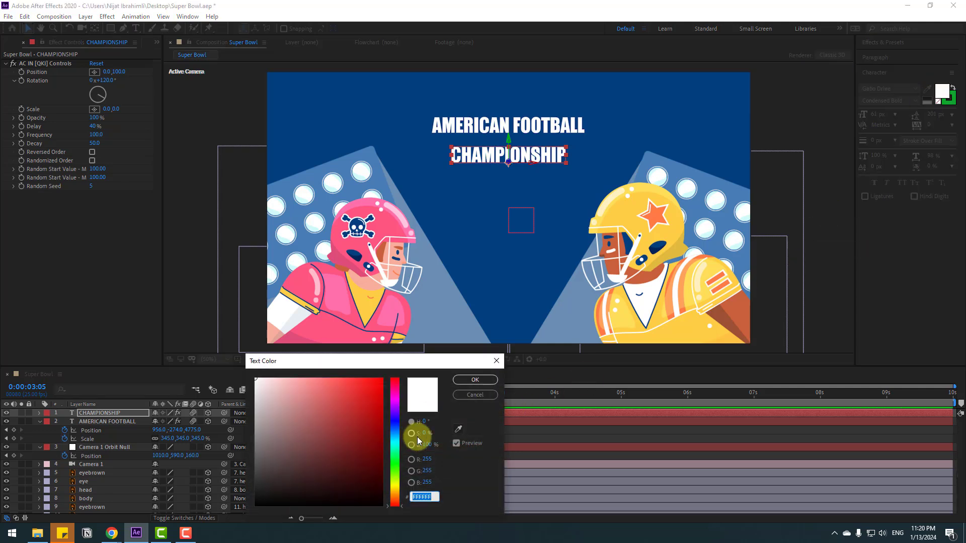
click(459, 428)
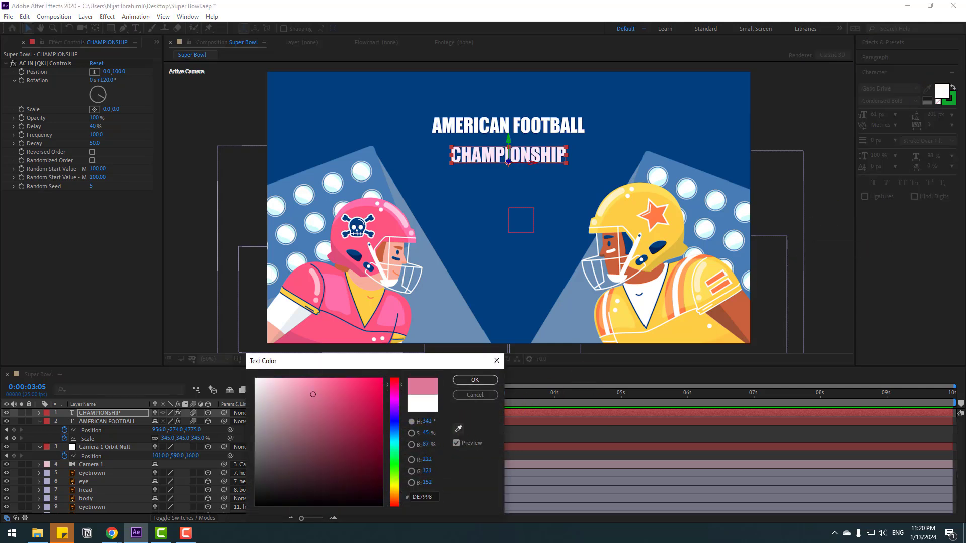
click(382, 209)
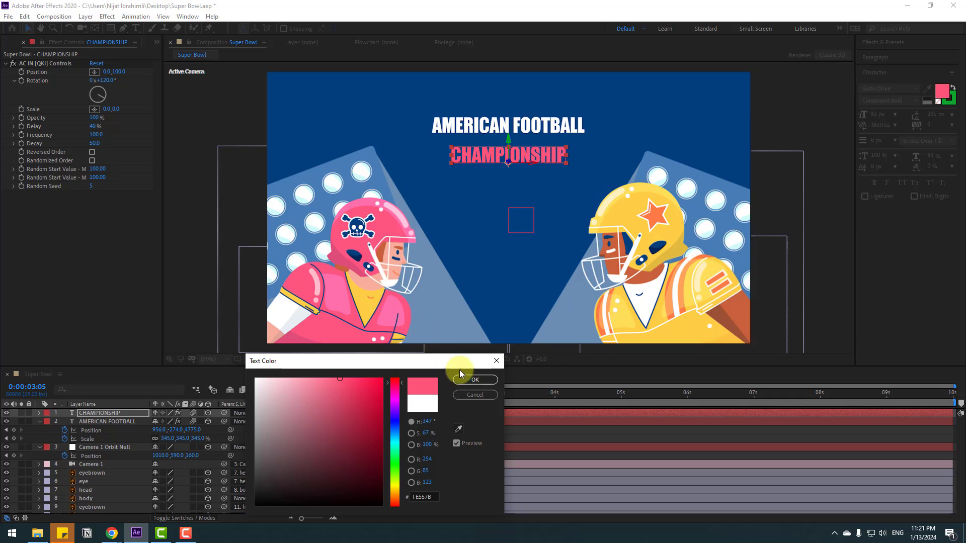
click(474, 379)
drag(876, 115, 898, 110)
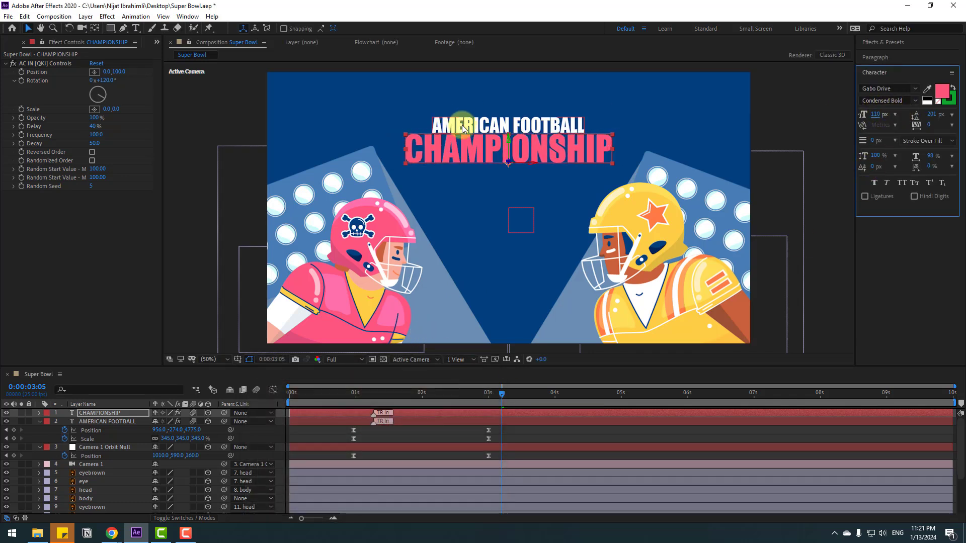
drag(508, 142, 509, 151)
Shift the CHAMPIONSHIP layer later in time so it starts at about 1.6 seconds, and scrub through its entrance.
drag(305, 414, 393, 408)
drag(333, 399, 432, 412)
drag(388, 394, 518, 393)
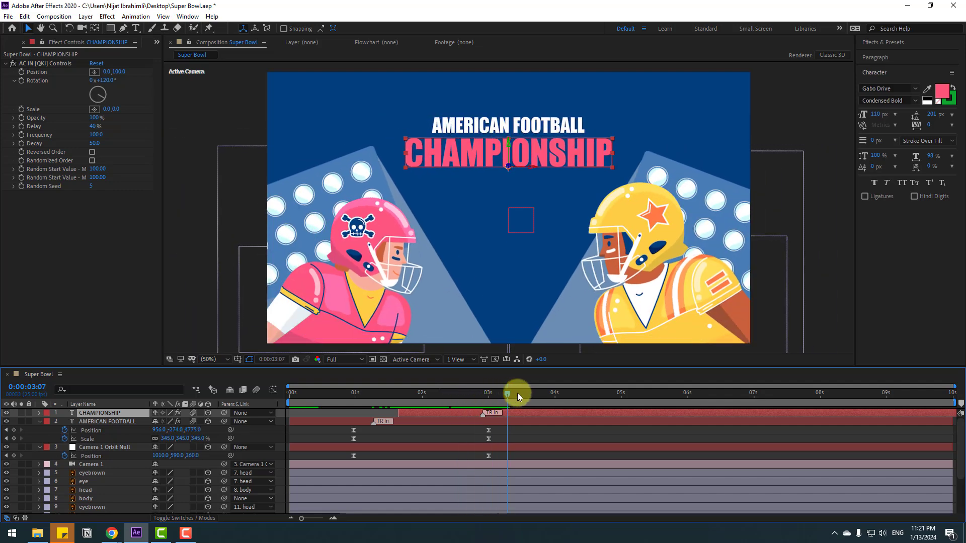
Find the Drop Shadow effect and apply it to the CHAMPIONSHIP text.
click(880, 43)
click(890, 53)
text(drop)
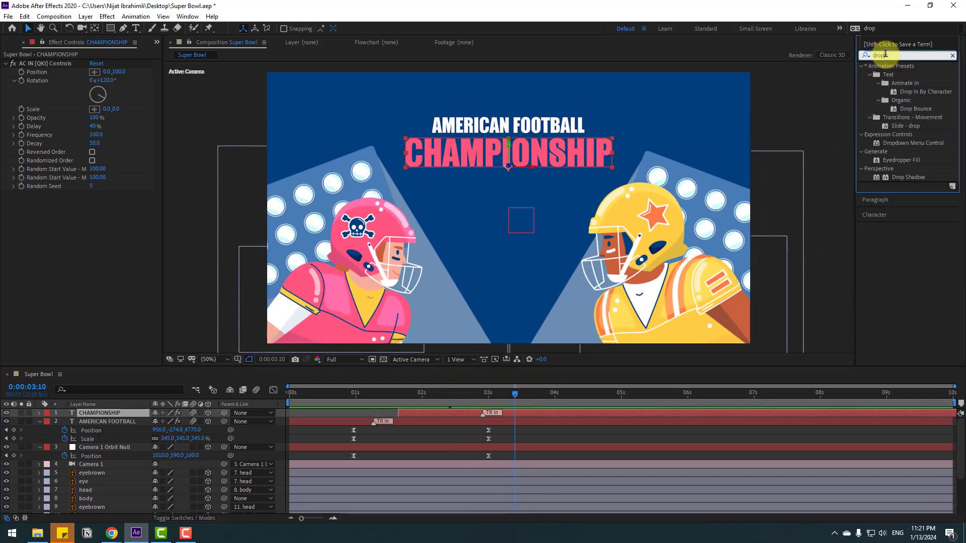
click(901, 178)
drag(905, 178, 472, 155)
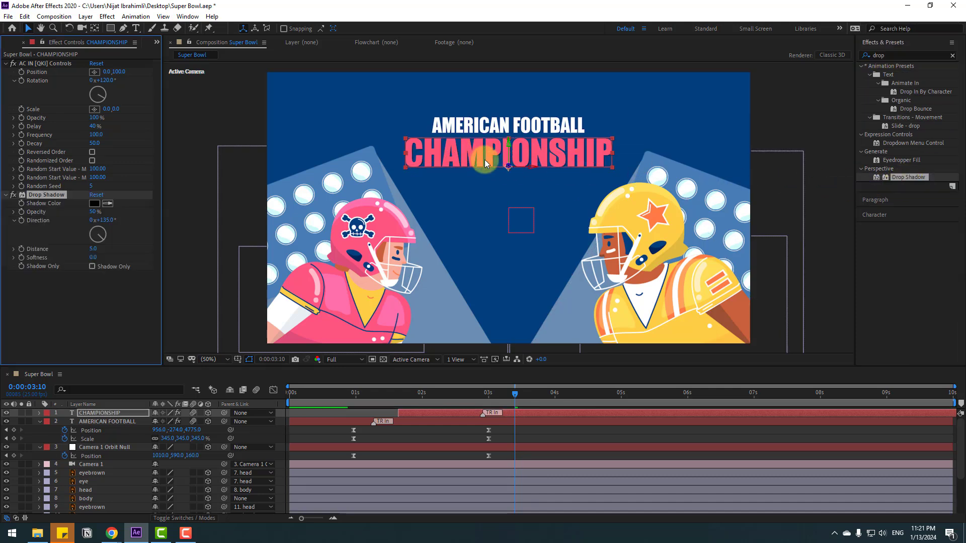
Make the CHAMPIONSHIP drop shadow white at 100% opacity, with direction 134° and distance 7.
click(95, 203)
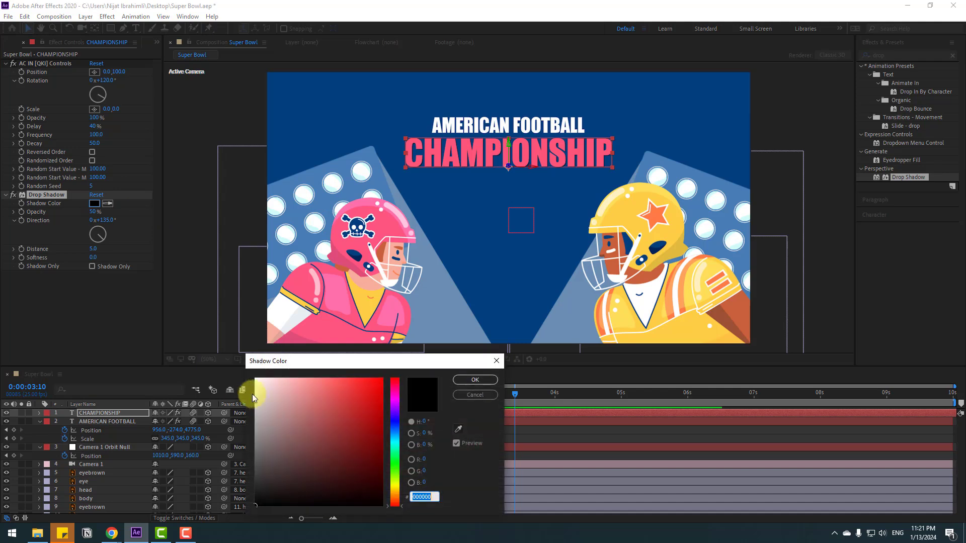
drag(254, 388, 198, 362)
click(477, 381)
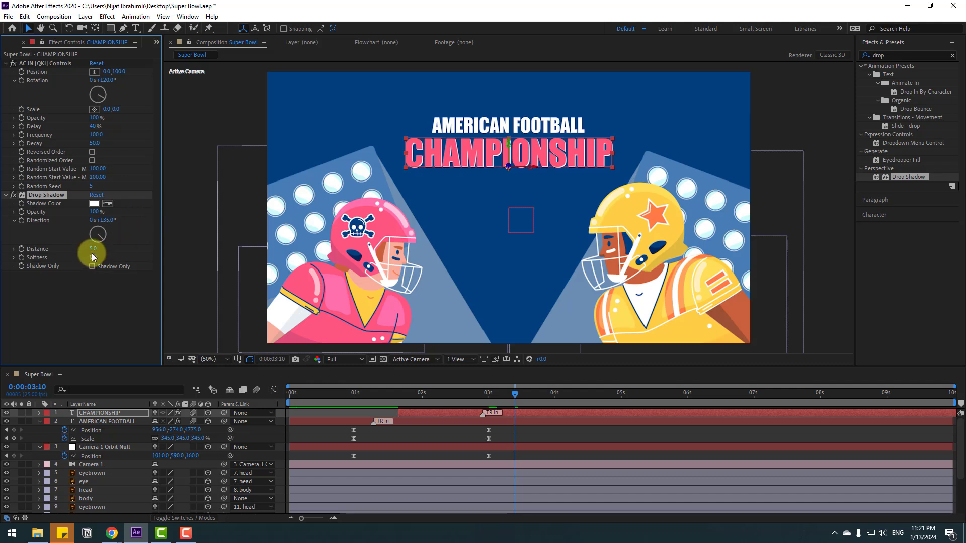
mouse_move(92, 249)
mouse_down()
mouse_move(106, 254)
mouse_move(105, 240)
mouse_up()
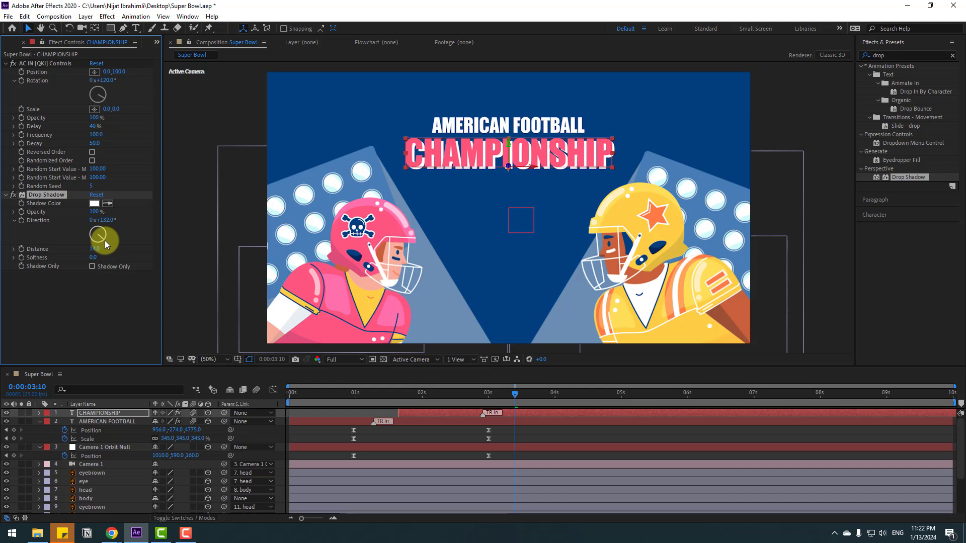
mouse_move(104, 245)
mouse_down()
mouse_move(104, 267)
mouse_move(90, 248)
mouse_up()
click(97, 219)
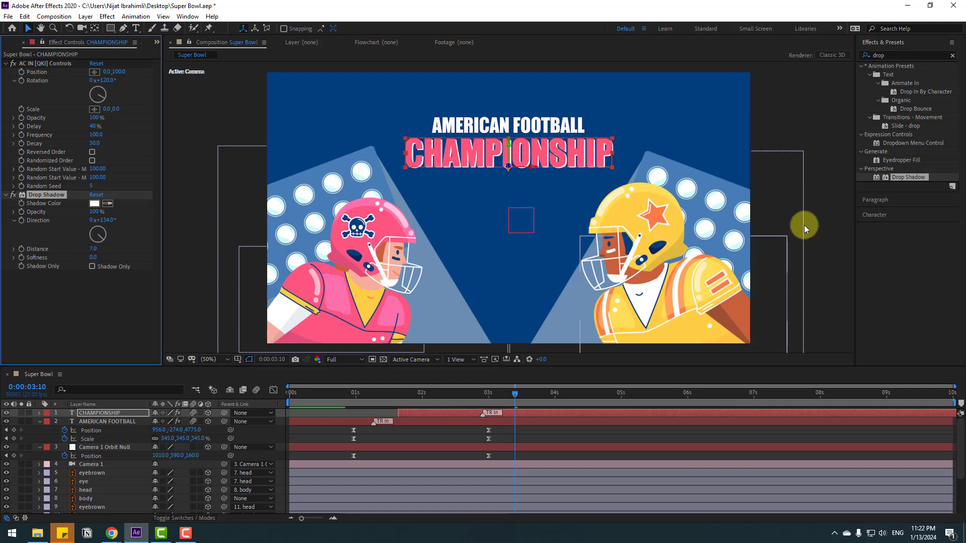
Delay the CHAMPIONSHIP layer further so its entrance marker falls just after 3 seconds.
mouse_move(492, 393)
mouse_down()
mouse_move(394, 391)
mouse_move(481, 385)
mouse_up()
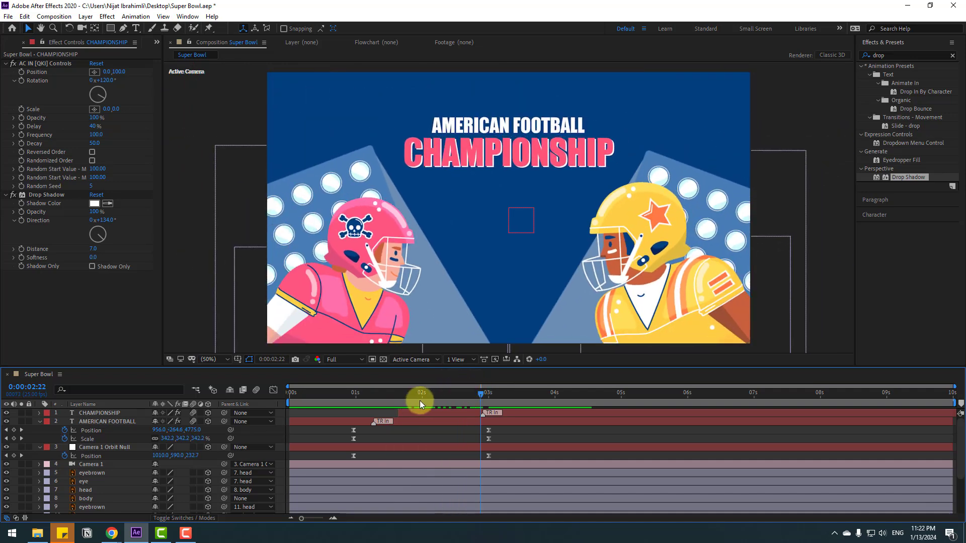
mouse_move(407, 412)
mouse_down()
mouse_move(422, 413)
mouse_move(424, 397)
mouse_move(509, 398)
mouse_move(291, 405)
mouse_move(506, 401)
mouse_up()
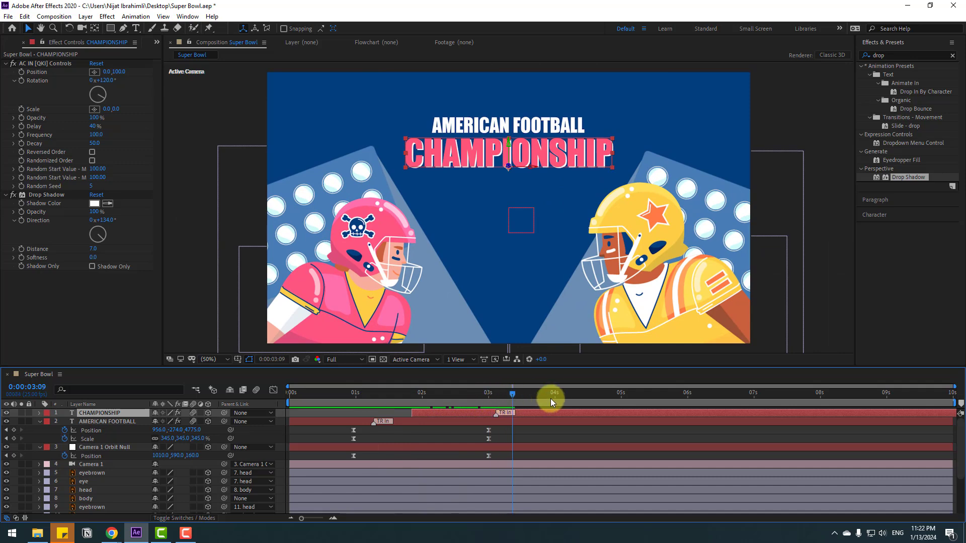
Add the Lines precomp from Animation Composer's Starter Precomps Shape Elements to the composition.
drag(321, 181, 322, 118)
click(294, 146)
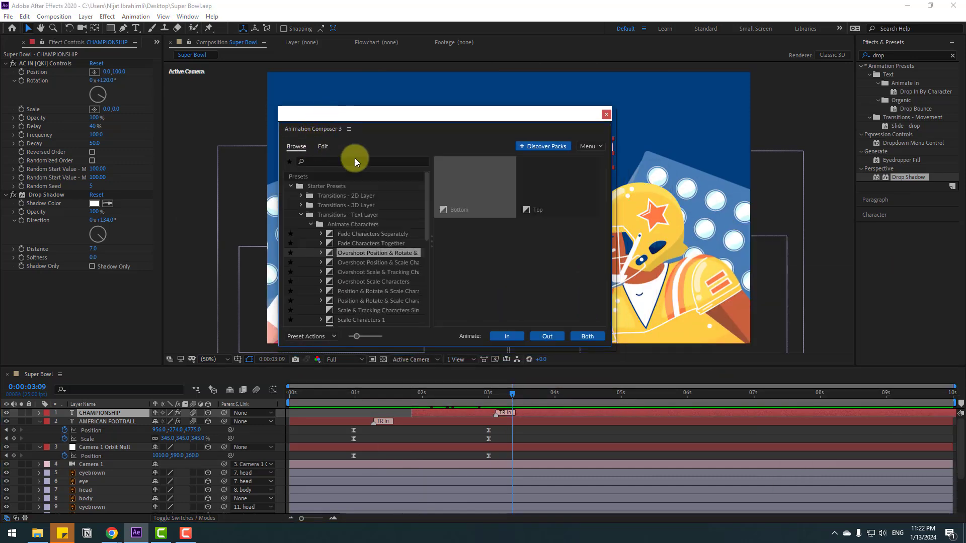
click(300, 216)
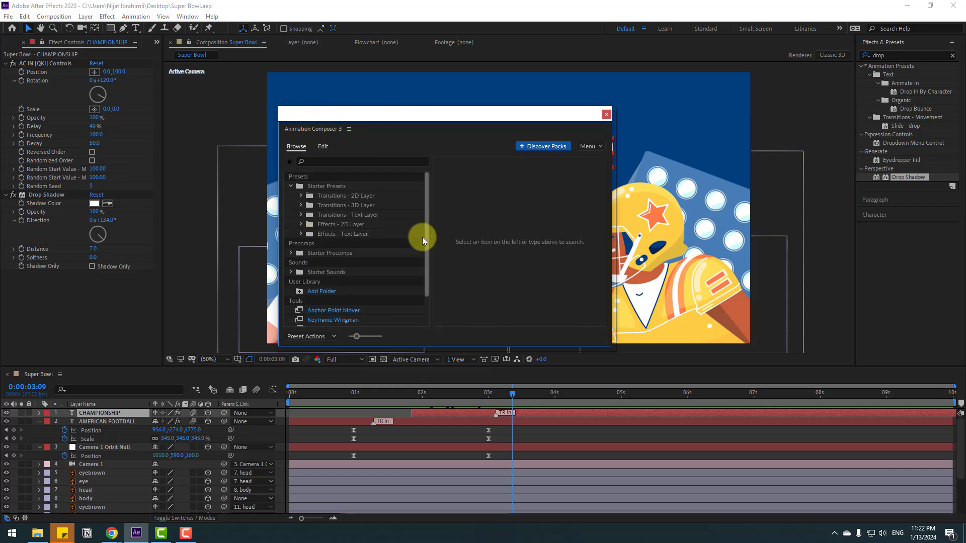
scroll(427, 243, down, 1)
scroll(427, 243, down, 1)
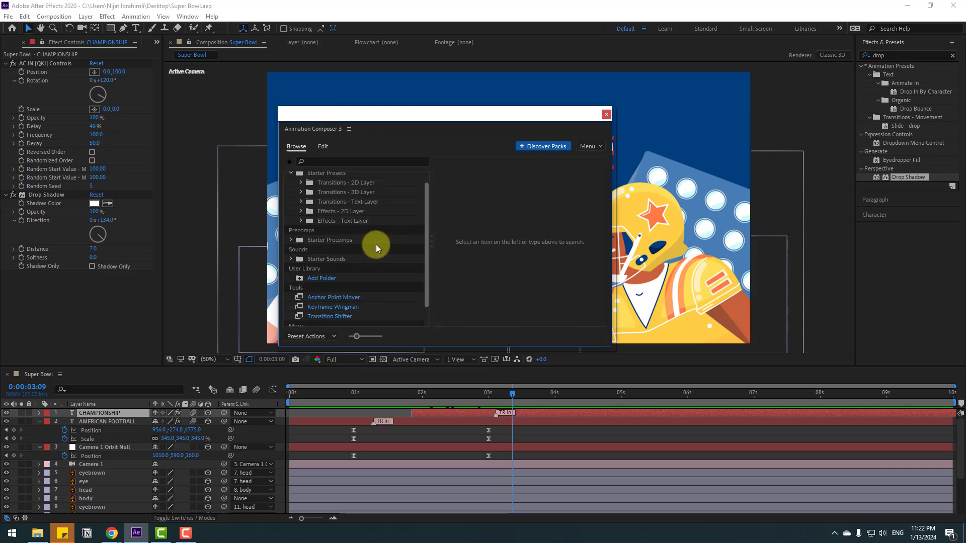
click(291, 242)
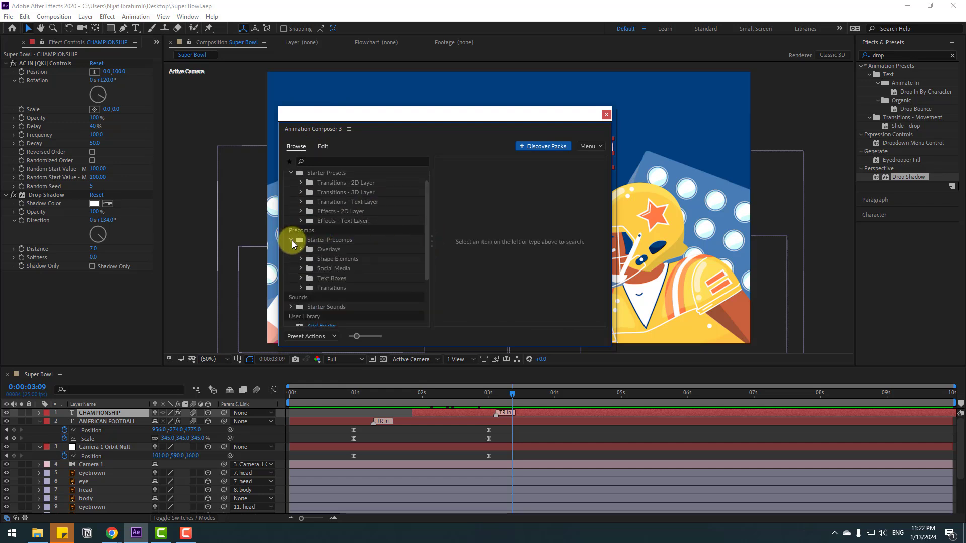
click(338, 260)
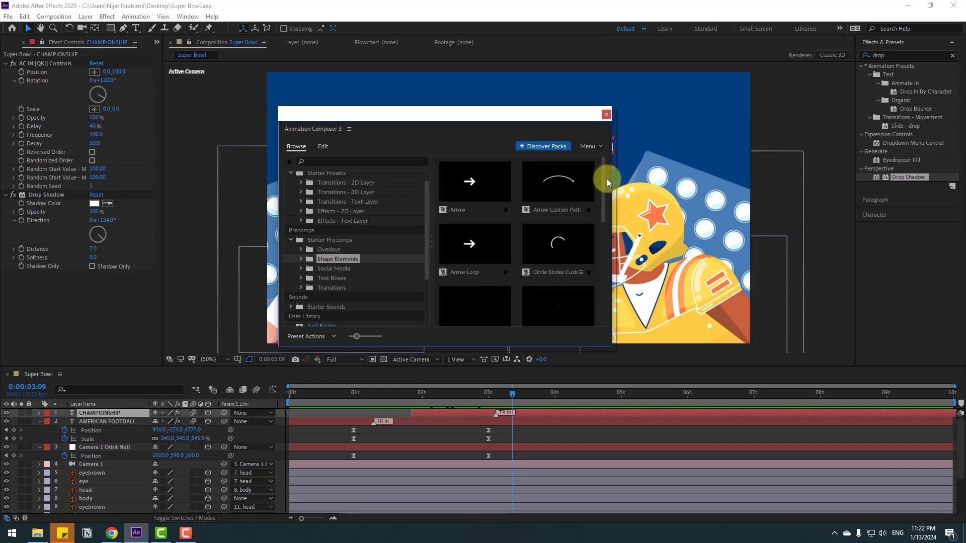
drag(605, 193, 610, 243)
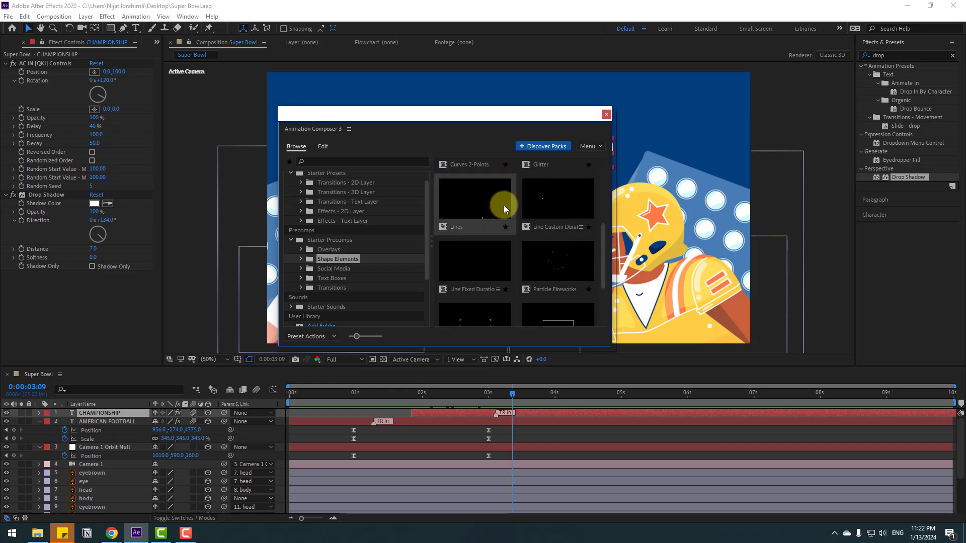
click(481, 199)
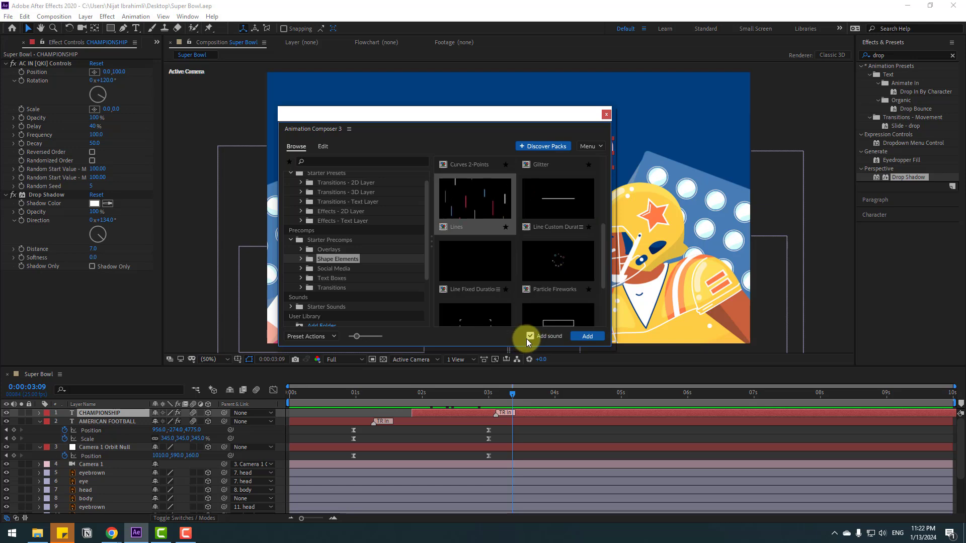
click(585, 336)
Retime the Lines layer to start at about 1 second and scrub through it against the titles.
drag(512, 394, 438, 397)
key(j)
drag(522, 411, 302, 391)
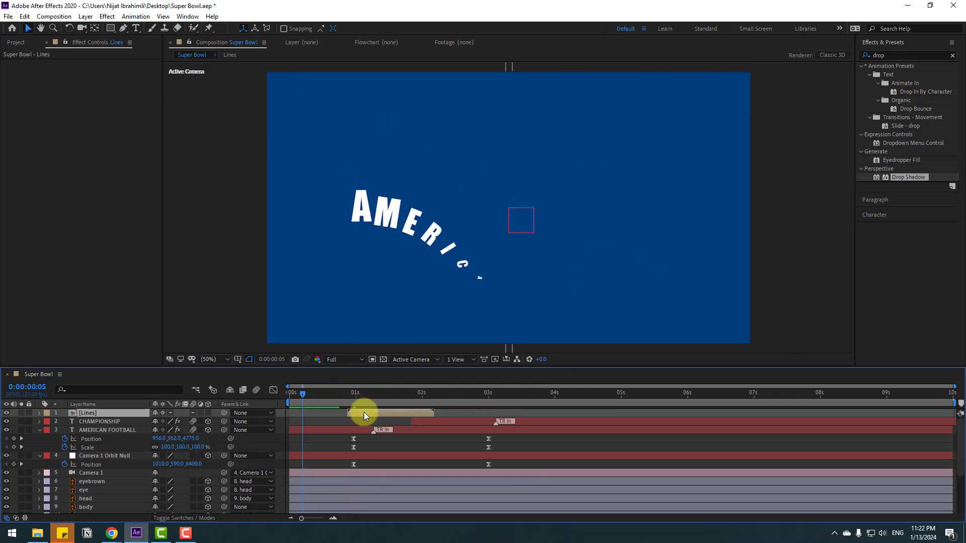
mouse_move(364, 412)
mouse_down()
mouse_move(311, 413)
mouse_move(293, 394)
mouse_move(387, 395)
mouse_move(363, 413)
mouse_up()
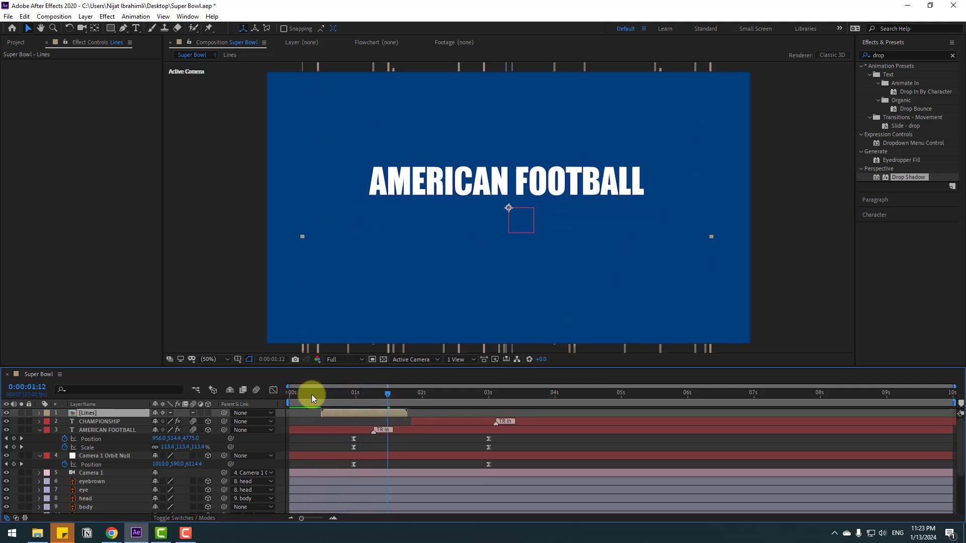
drag(312, 395, 486, 386)
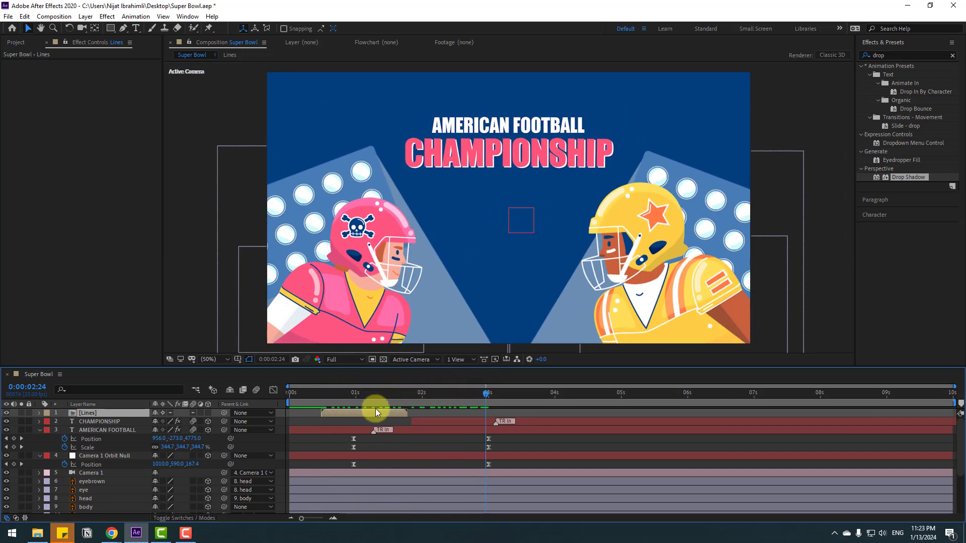
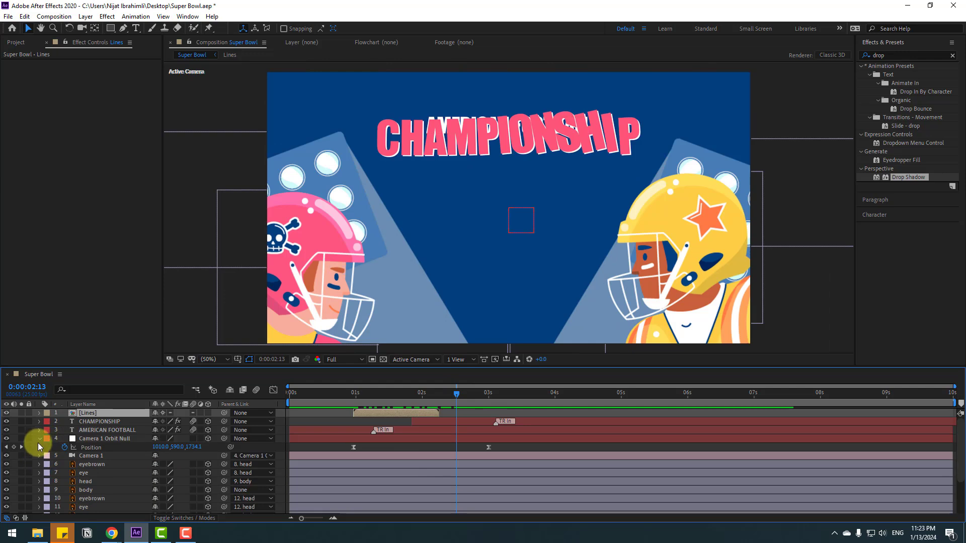
Set a Z Rotation keyframe of 0° on the pink player's head at 0:00:02:20.
click(37, 443)
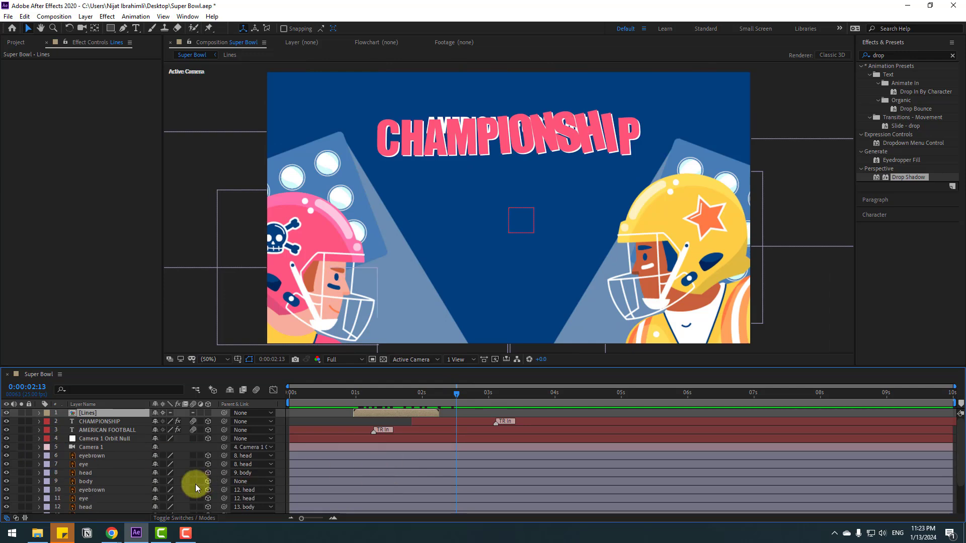
click(88, 474)
drag(457, 398, 475, 397)
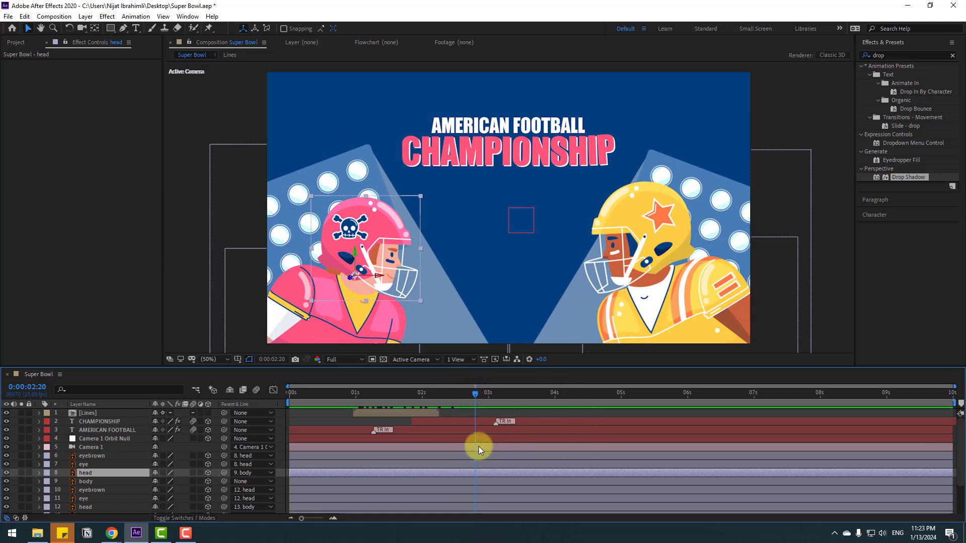
key(r)
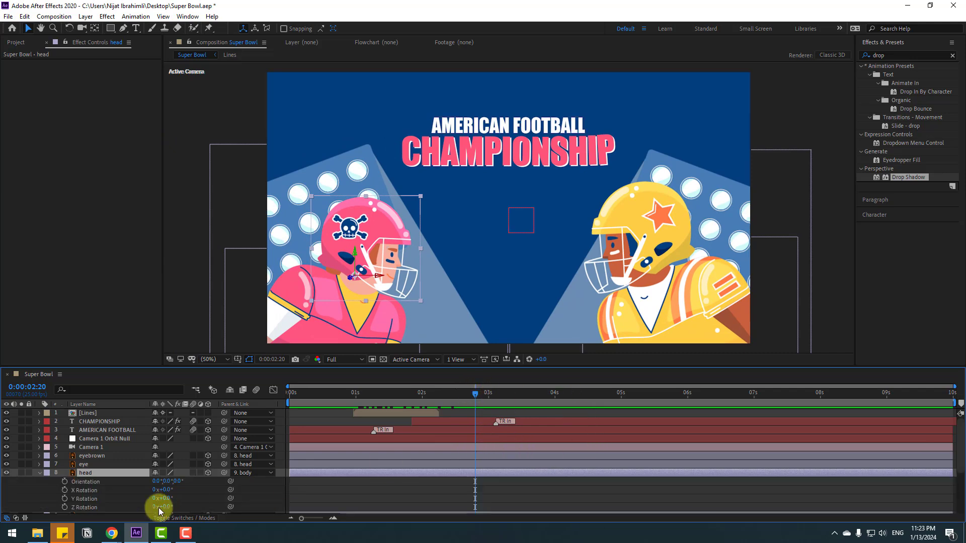
click(64, 507)
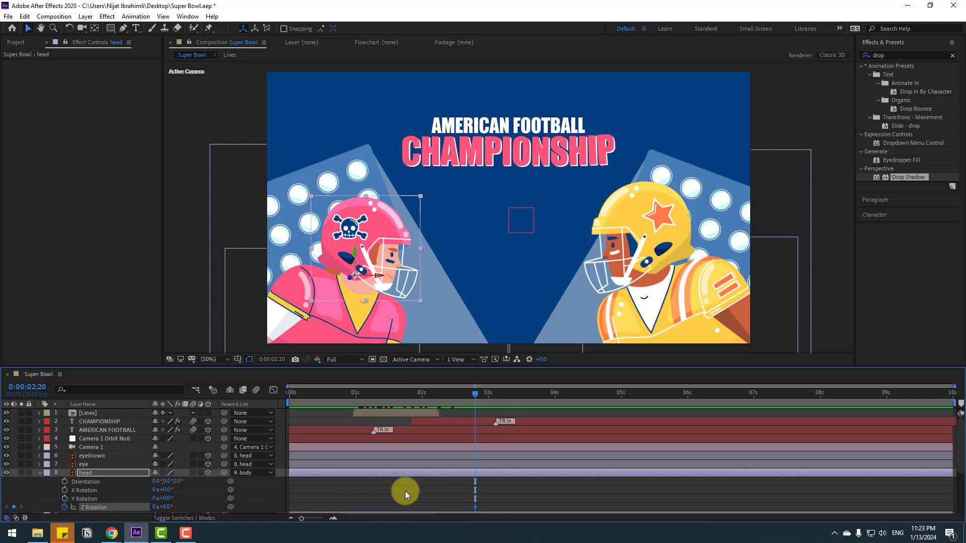
Key the pink player's head Z Rotation at 13° at 0:00:03:05 and hold it with a keyframe at 0:00:04:03.
key(shift+Page_Down)
drag(163, 509, 170, 507)
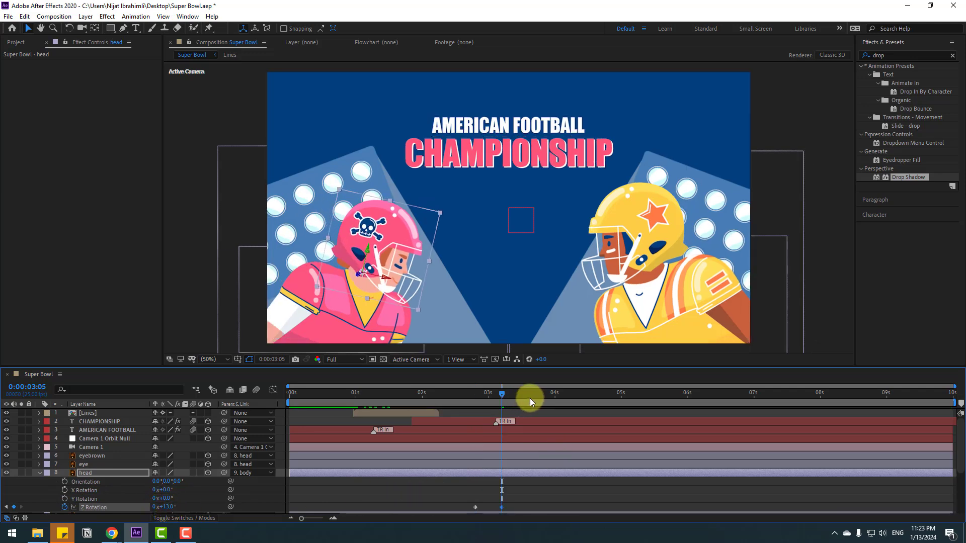
drag(560, 397, 563, 398)
scroll(217, 472, down, 2)
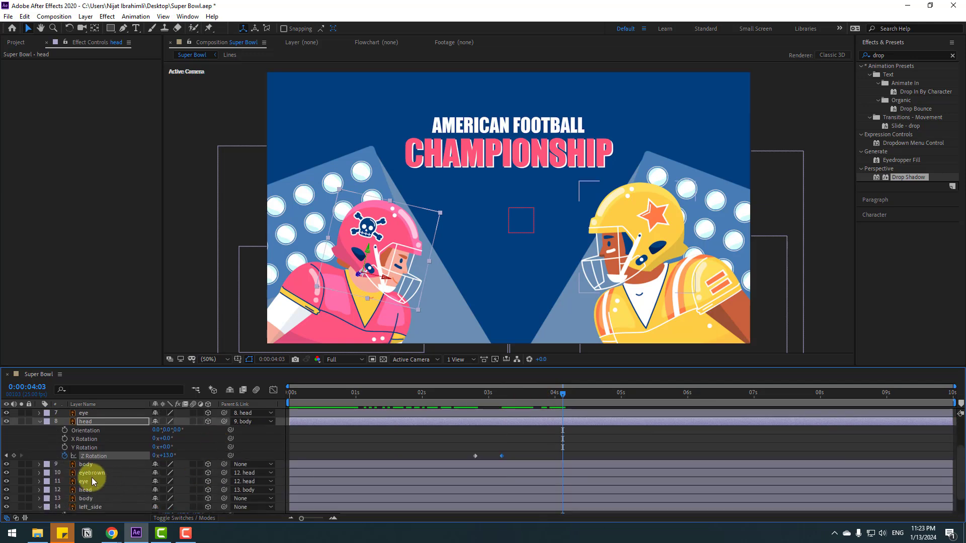
click(13, 456)
Key the head's Z Rotation at -7° at 0:00:04:13, hold it at 0:00:05:08, and set 6° at 0:00:05:18.
key(shift+Page_Down)
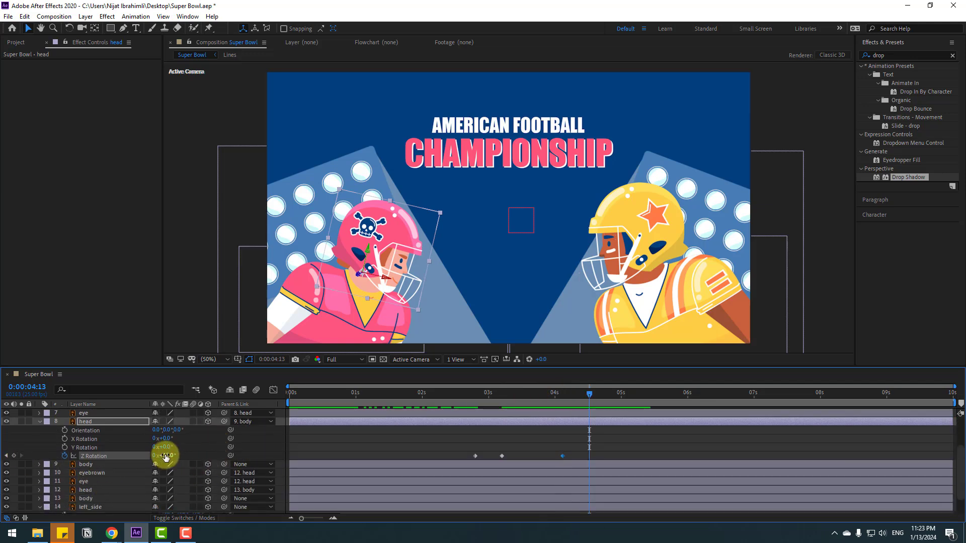
drag(164, 456, 155, 455)
drag(638, 394, 643, 395)
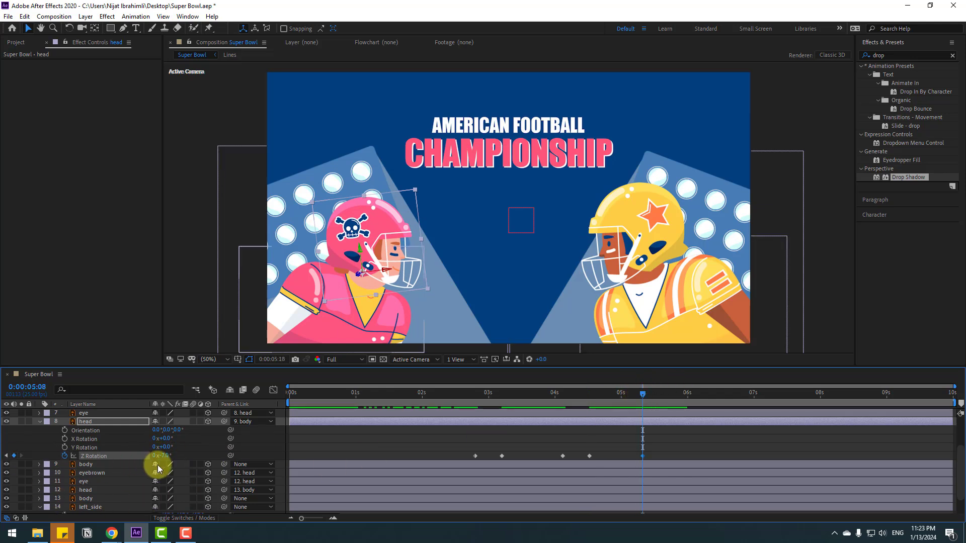
key(shift+Page_Down)
drag(168, 456, 174, 457)
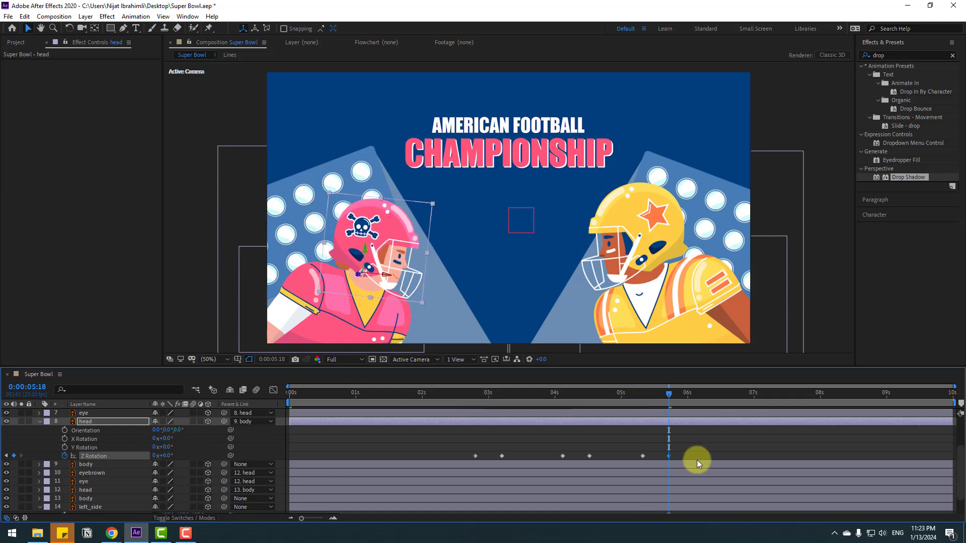
Apply Easy Ease to all of the pink head's Z Rotation keyframes.
drag(685, 456, 474, 455)
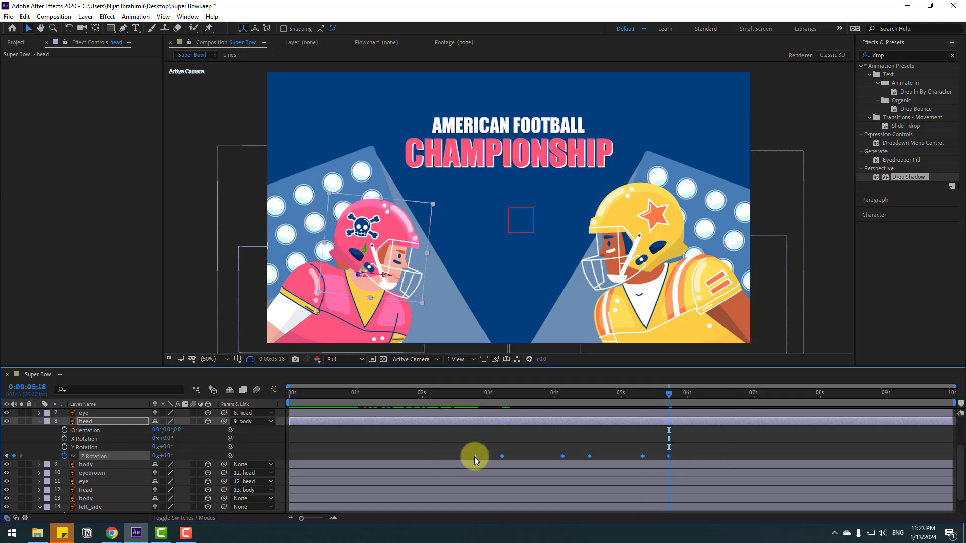
right_click(475, 456)
mouse_move(483, 450)
click(615, 381)
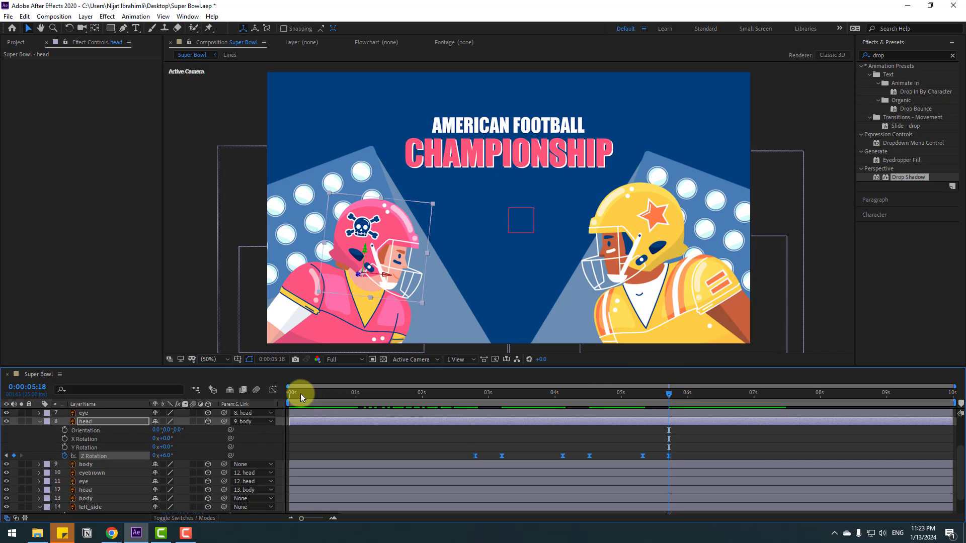
Start the work area just before the head's first rotation keyframe and preview the head movement.
drag(284, 404, 459, 403)
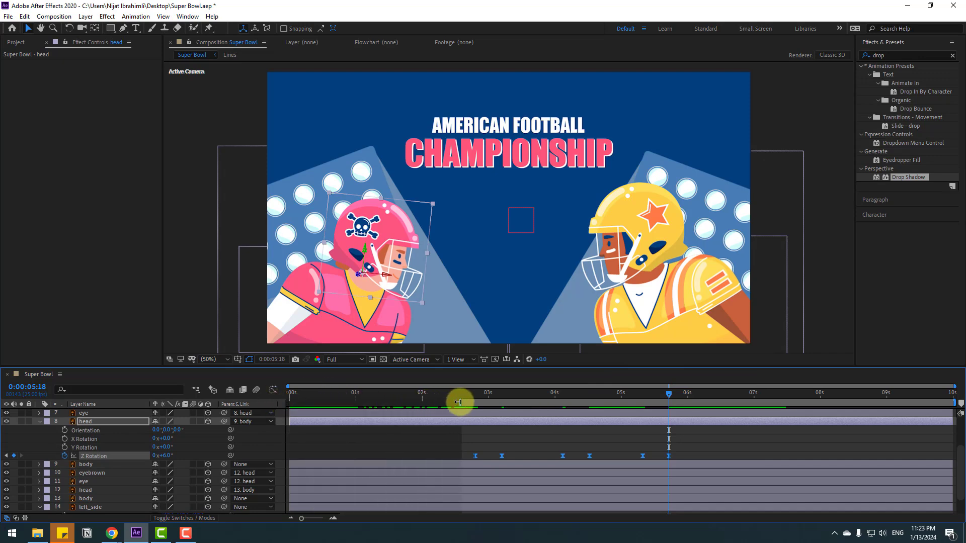
key(space)
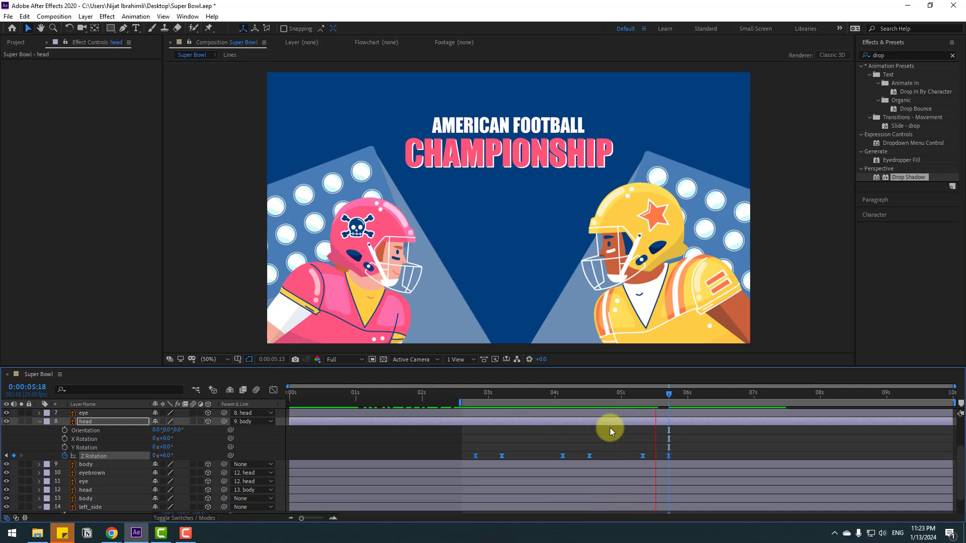
key(space)
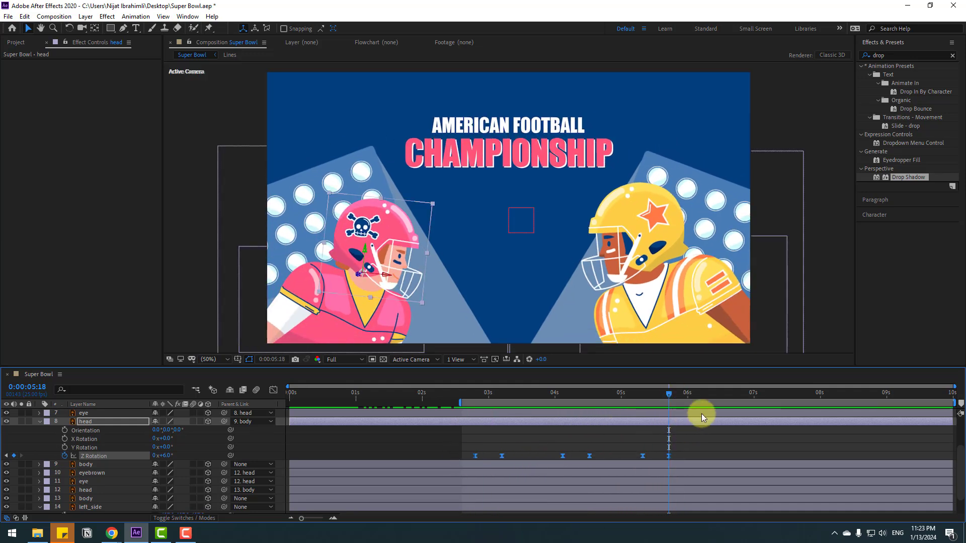
Copy the head's Z Rotation keyframes and paste them starting at about 6.7 seconds to repeat the movement.
click(690, 394)
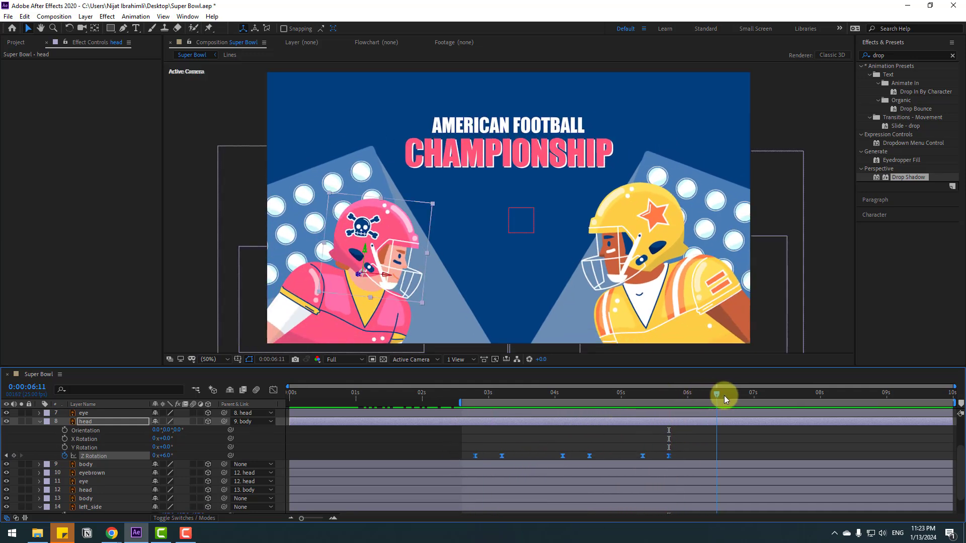
drag(723, 396, 481, 399)
key(ctrl+v)
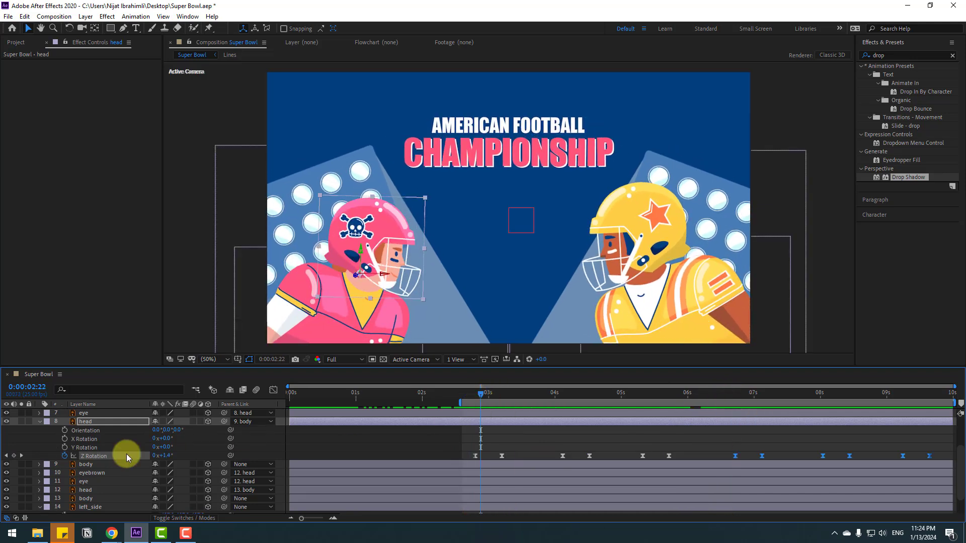
Unlink the proportions of the pink player's eye Scale and set a 100% keyframe at 0:00:02:22.
scroll(116, 457, up, 2)
click(86, 464)
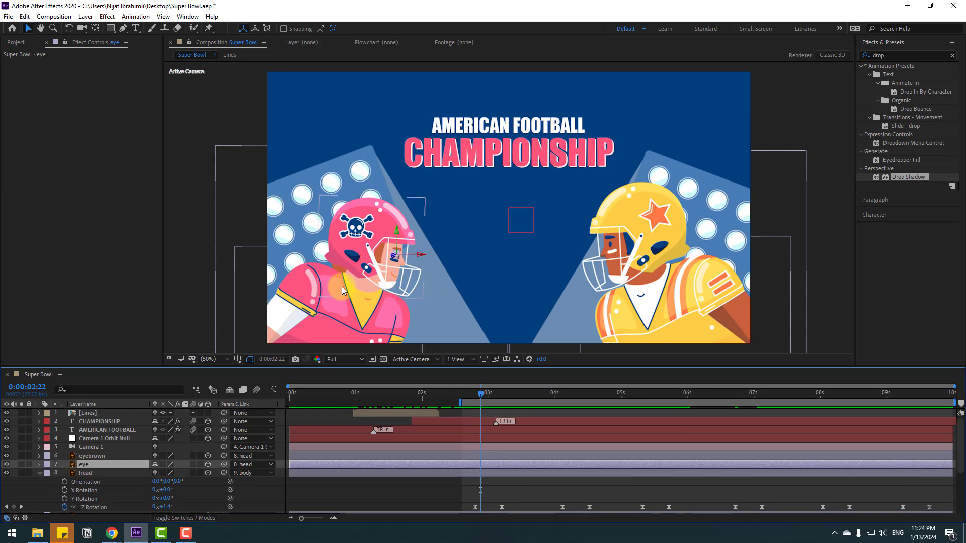
scroll(385, 277, up, 4)
key(s)
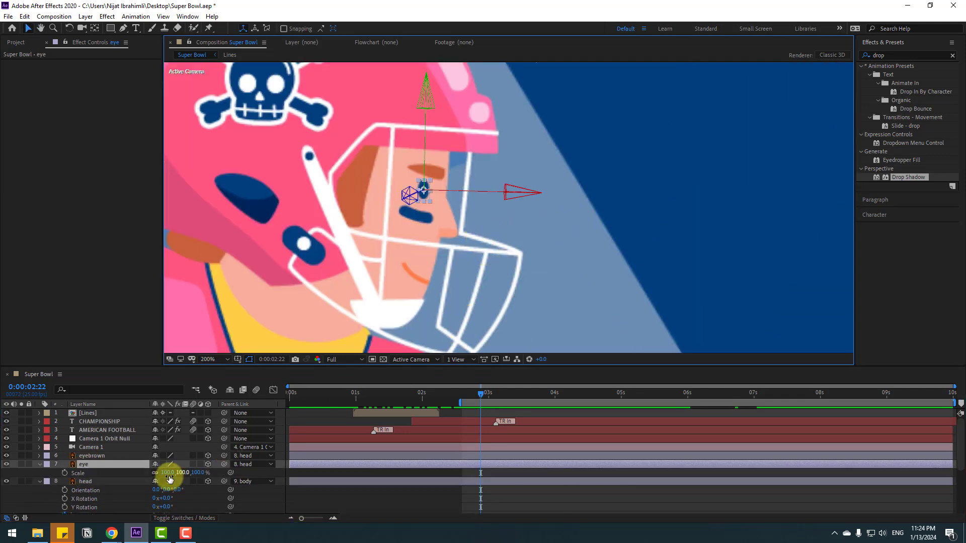
click(155, 470)
scroll(436, 479, down, 2)
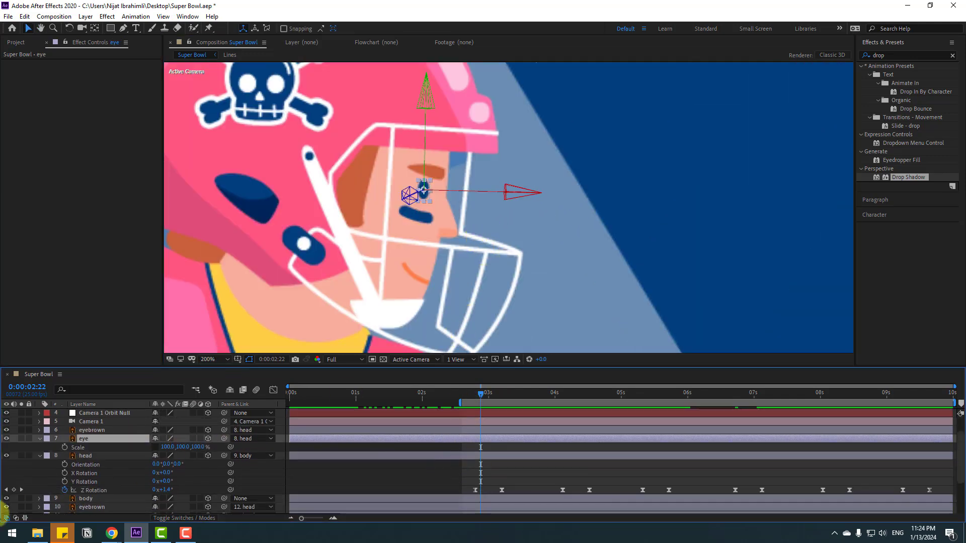
click(64, 448)
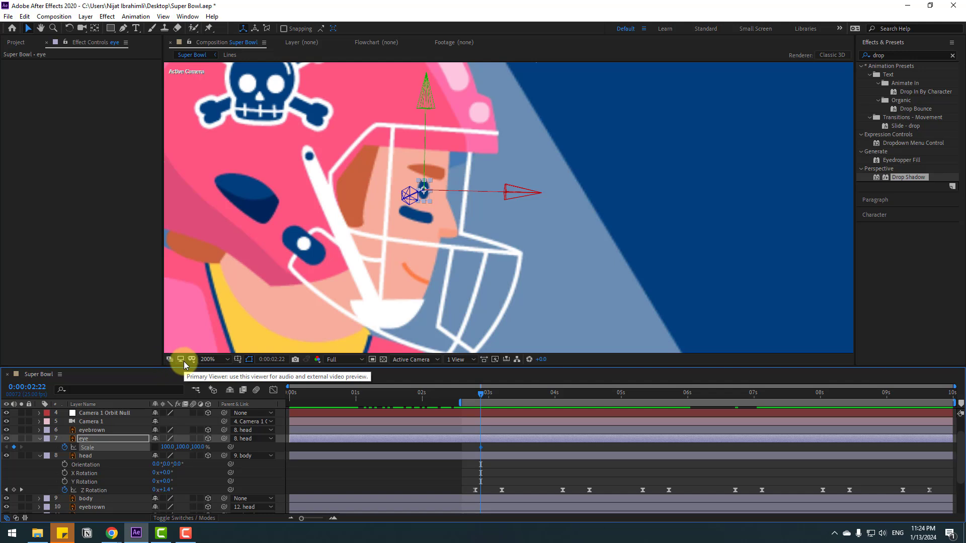
Close the eye by setting its vertical scale to 5% at 0:00:03:00.
key(Page_Down)
key(Page_Down)
key(Page_Down)
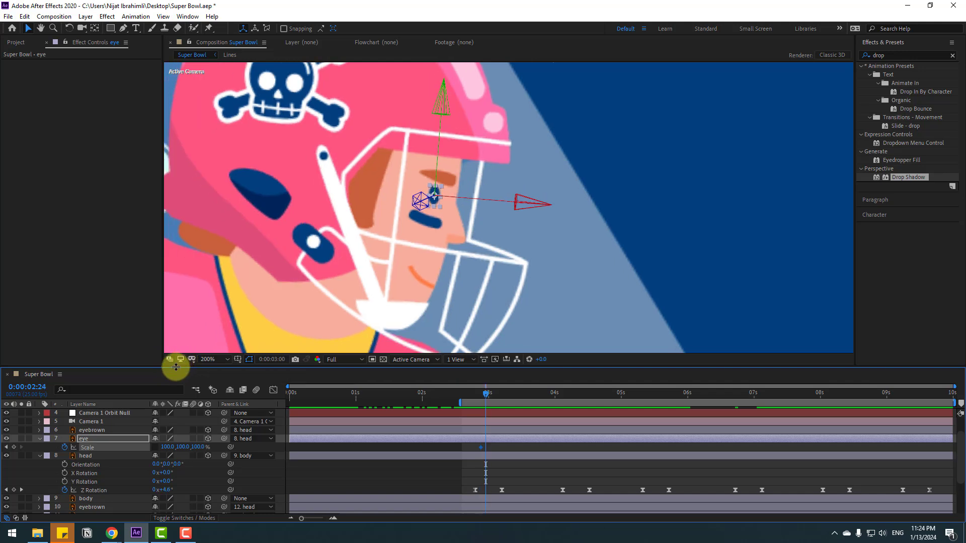
click(183, 450)
text(5)
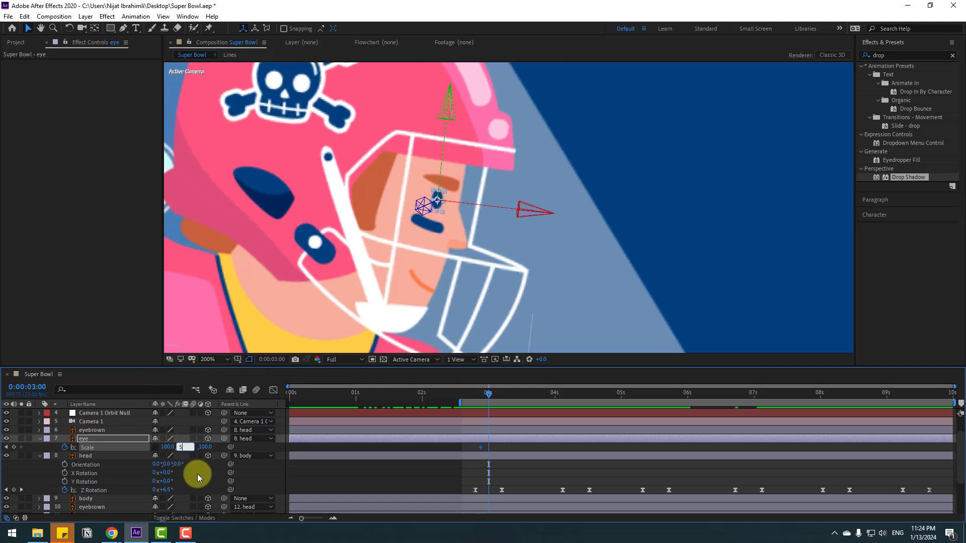
key(Return)
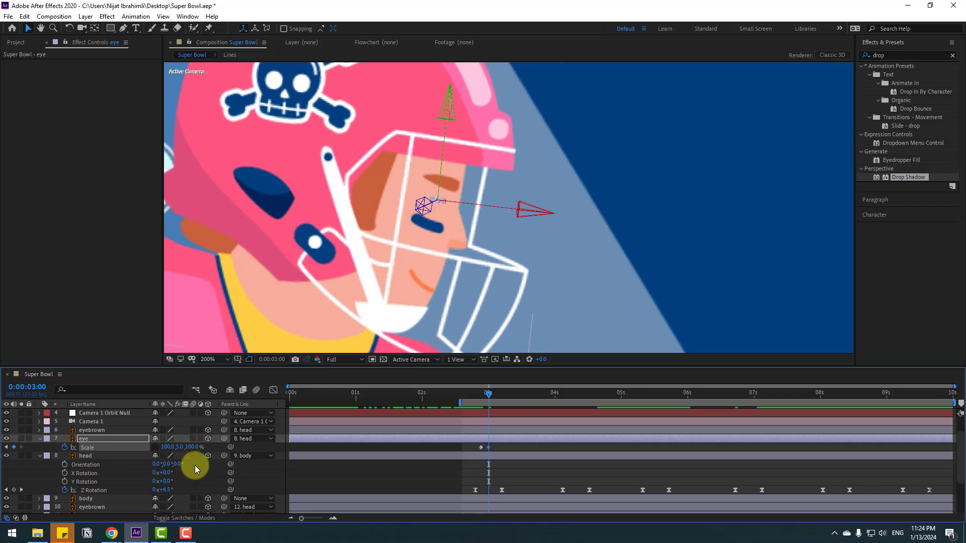
Reopen the eye by setting its vertical scale to 100% at 0:00:03:03.
key(Page_Down)
key(Page_Down)
key(Page_Down)
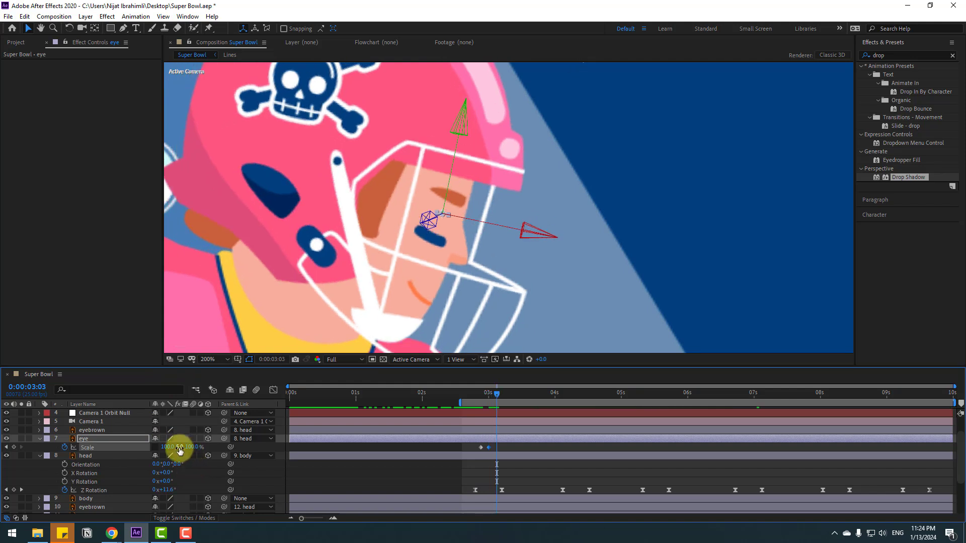
text(100)
key(Return)
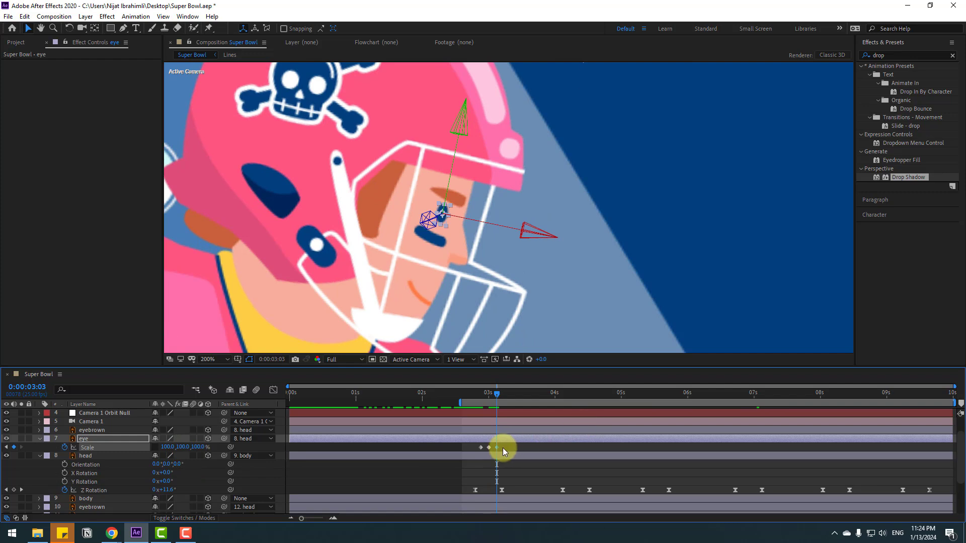
Apply Easy Ease to the eye's three Scale keyframes and preview the blink.
right_click(481, 453)
mouse_move(529, 439)
click(635, 393)
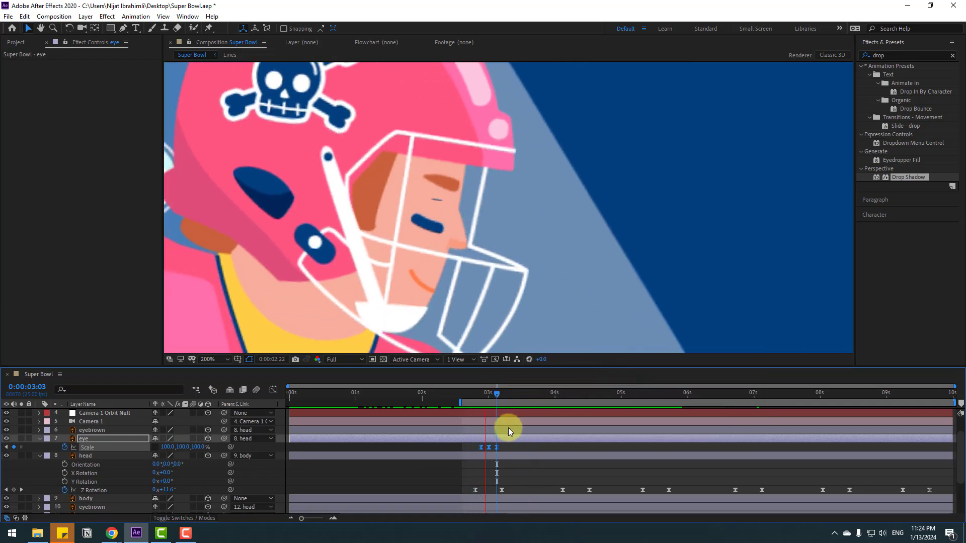
Paste the blink keyframes at about 4.2, 5.4, 6.6 and 8 seconds and at 0:00:09:05, and preview the repeated blinking.
drag(546, 391, 569, 393)
key(ctrl+v)
click(645, 393)
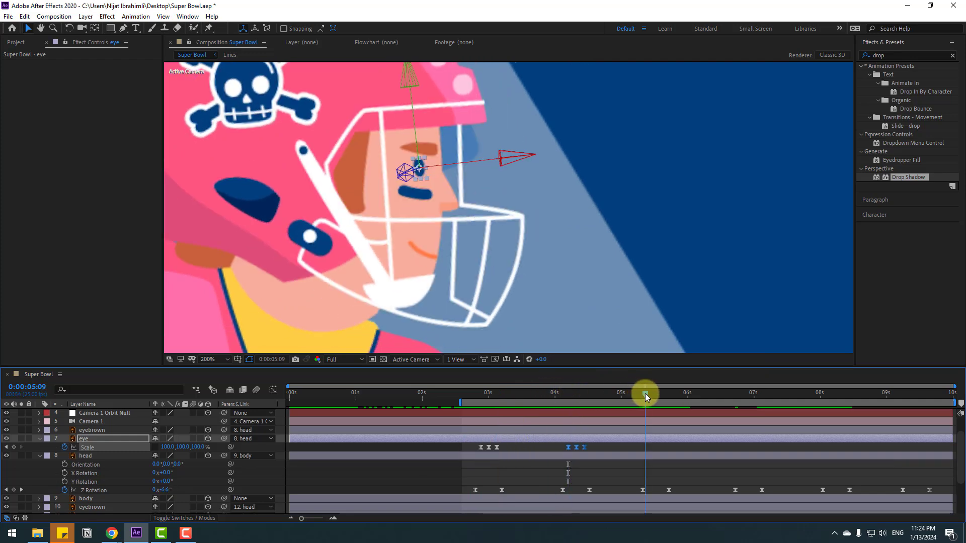
click(726, 393)
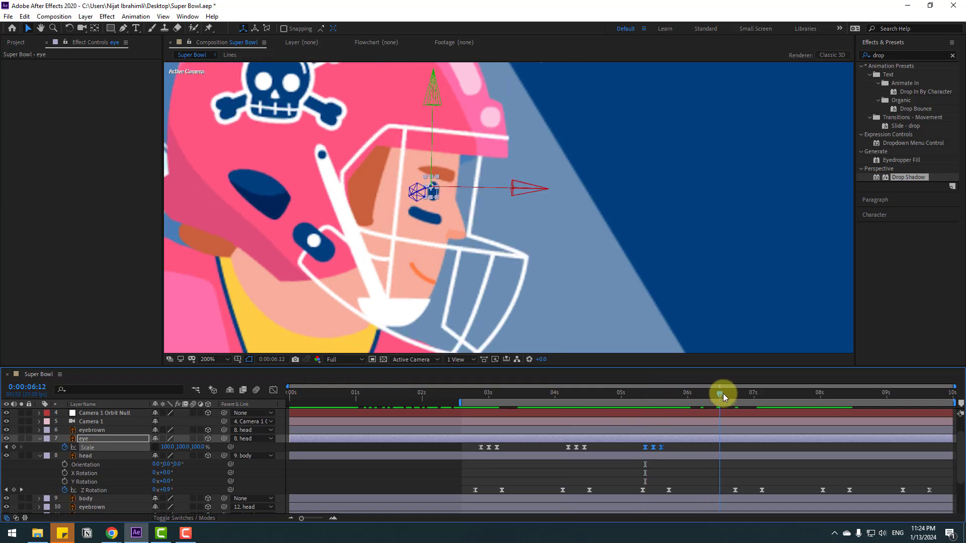
key(ctrl+v)
click(819, 394)
key(ctrl+v)
click(900, 393)
key(ctrl+v)
scroll(559, 293, down, 4)
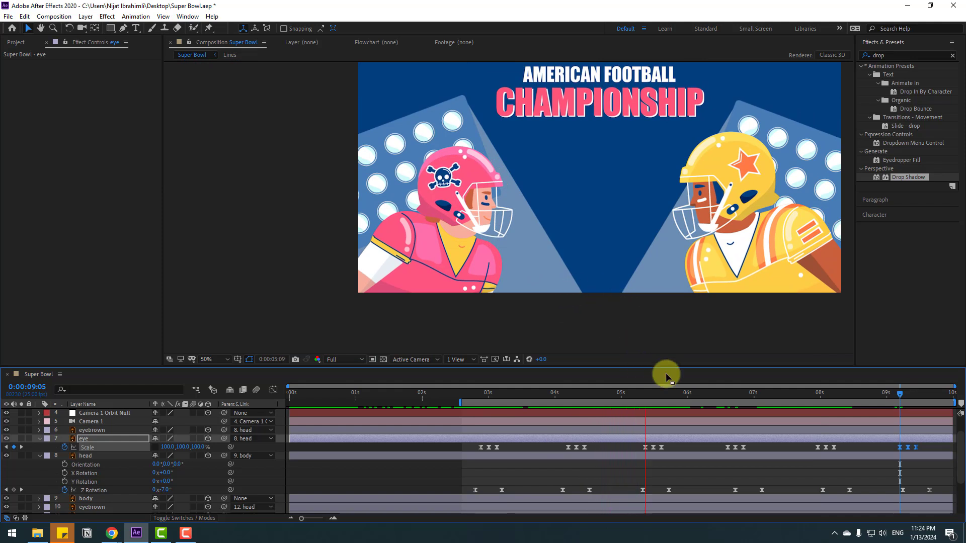
Set a Z Rotation keyframe of 0° on the pink player's body at 0:00:02:20.
click(477, 396)
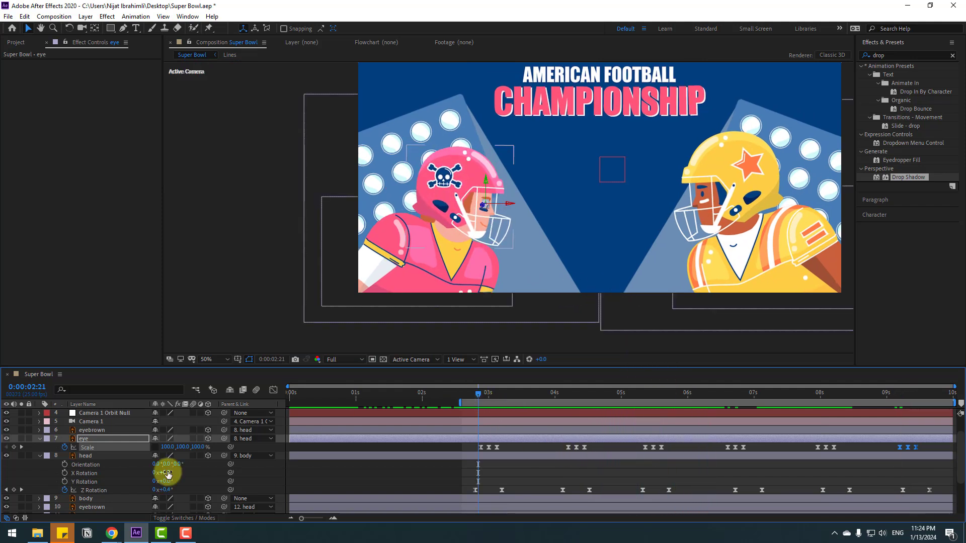
scroll(119, 460, down, 3)
click(86, 473)
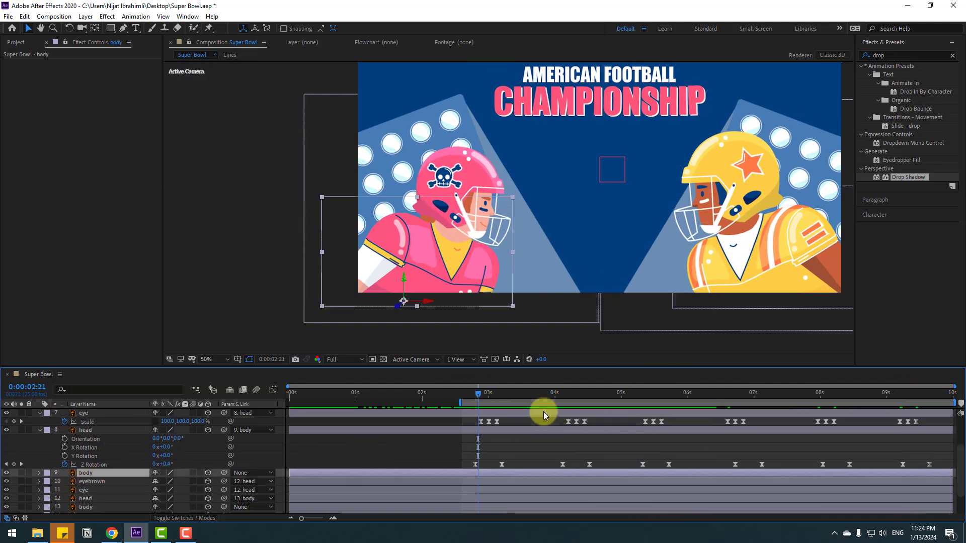
click(476, 394)
key(r)
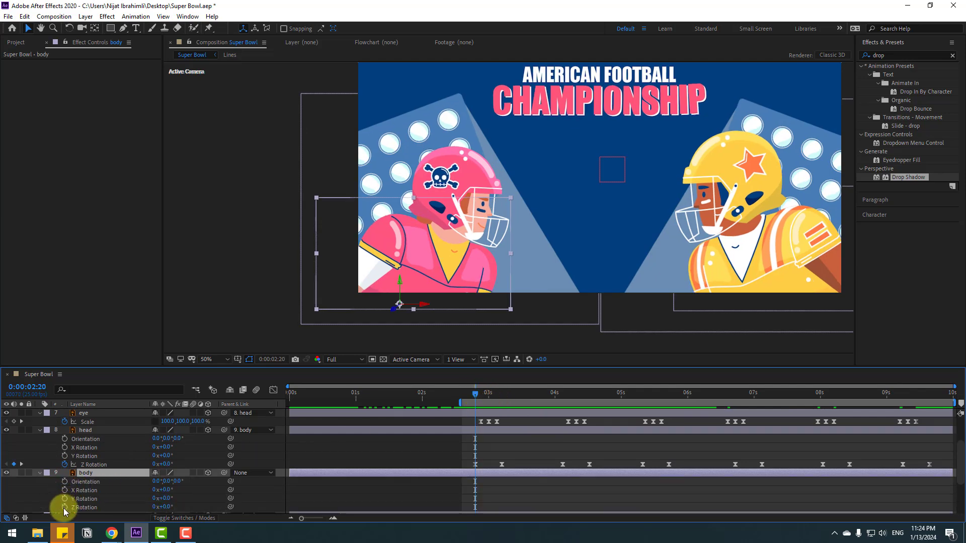
click(64, 507)
Set the body's Z Rotation to 3° at 0:00:03:04.
drag(476, 393, 499, 397)
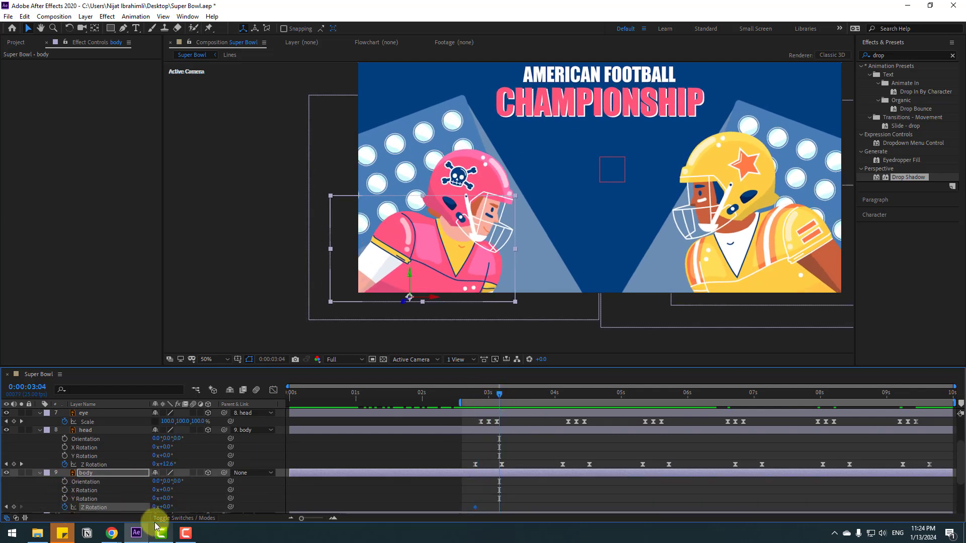
click(166, 507)
text(3)
key(Return)
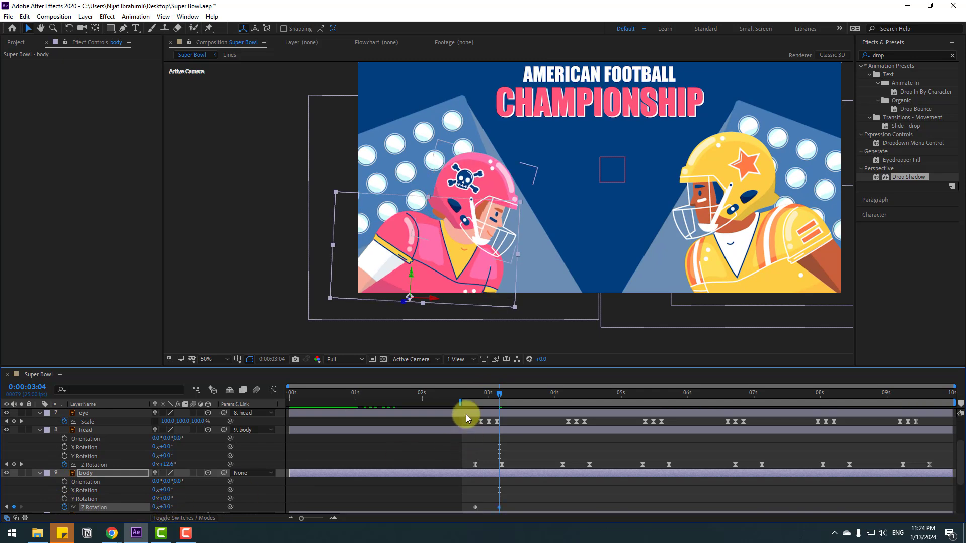
Apply Easy Ease to the body's two Z Rotation keyframes and delay them slightly relative to the head movement.
click(483, 394)
drag(489, 399, 512, 403)
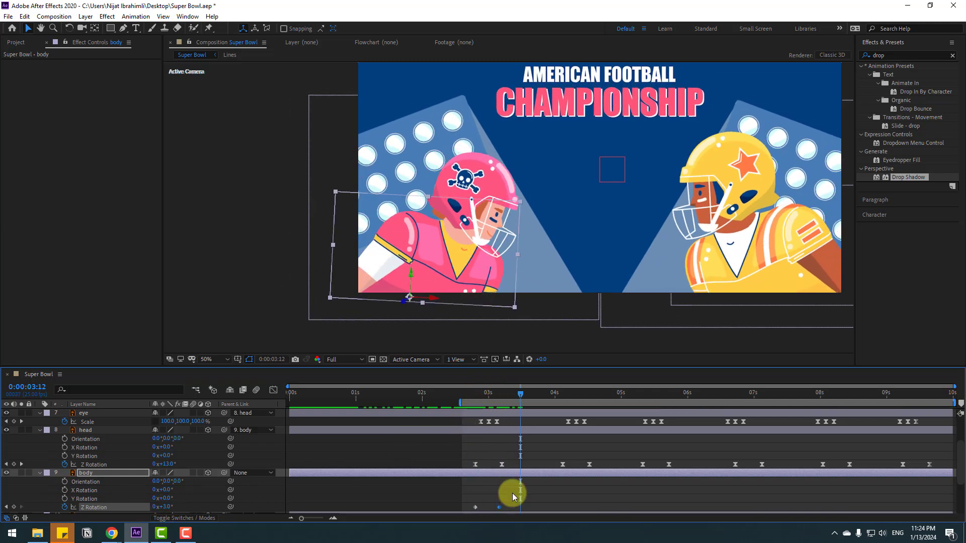
right_click(476, 507)
click(619, 433)
Hold the body's Z Rotation with a keyframe at about 4 seconds and tilt the body backward at 0:00:04:12.
drag(536, 393, 584, 395)
click(13, 507)
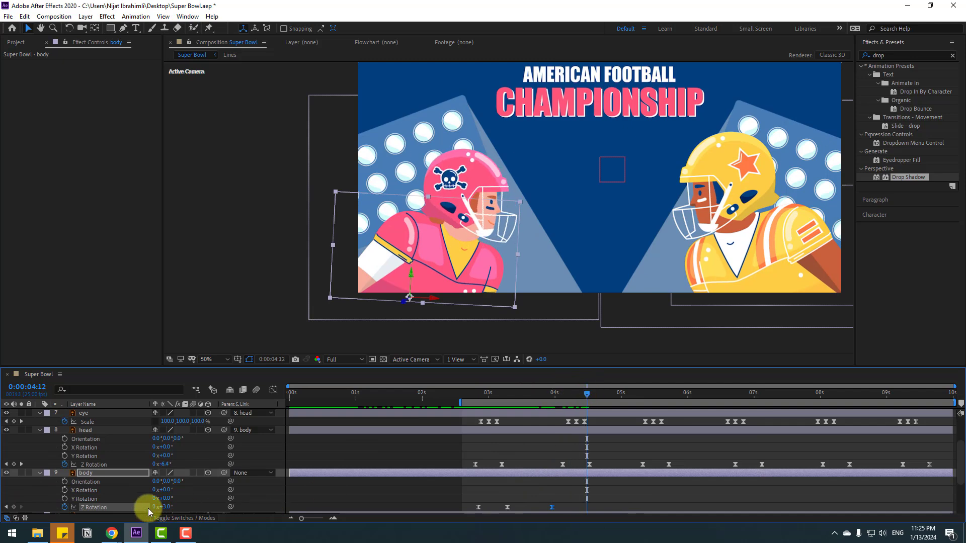
drag(164, 507, 177, 503)
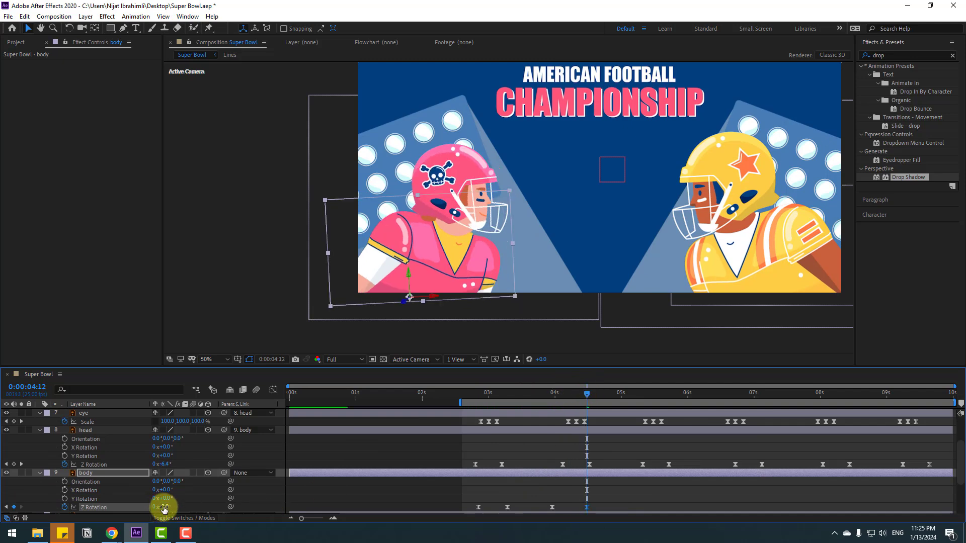
Hold the body's backward tilt with a keyframe at about 5.2 seconds and set Z Rotation to 0° at about 5.7 seconds.
drag(558, 395, 769, 394)
click(13, 507)
click(164, 508)
text(0)
key(Return)
Hold the body's 0° Z Rotation with a keyframe at about 6.7 seconds and set it to 5° at 0:00:07:06.
click(13, 507)
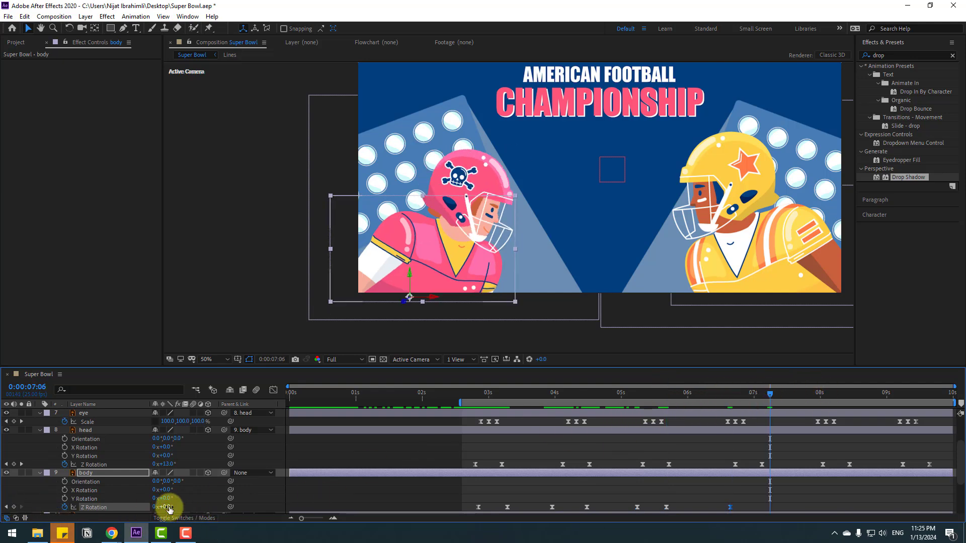
text(5)
key(Return)
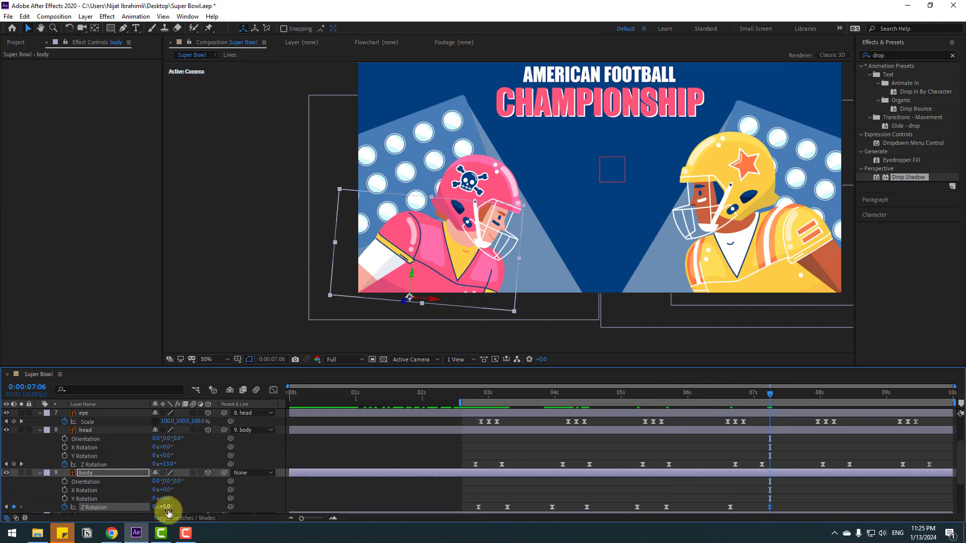
Hold the body's Z Rotation with a keyframe at 0:00:07:24 and set it to -3° at 0:00:08:11.
click(14, 507)
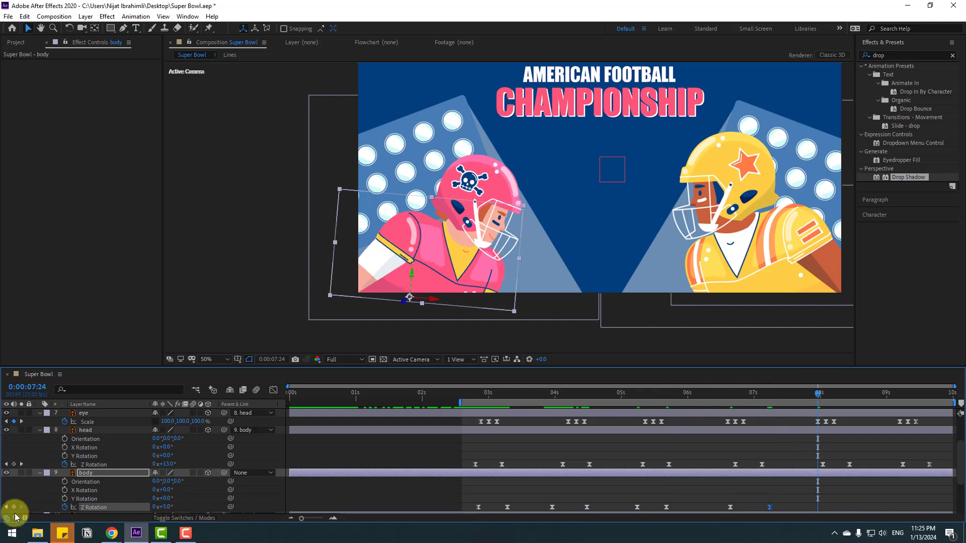
drag(820, 393, 849, 397)
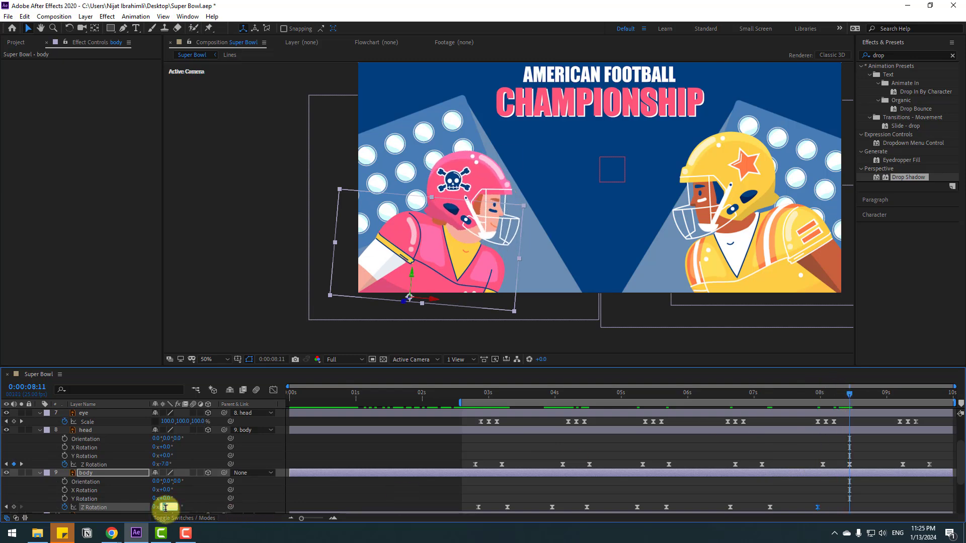
text(3)
key(Return)
Hold the body's -3° Z Rotation with a keyframe at 0:00:09:03 and set it to 0° at 0:00:09:16.
drag(879, 395, 895, 395)
click(15, 507)
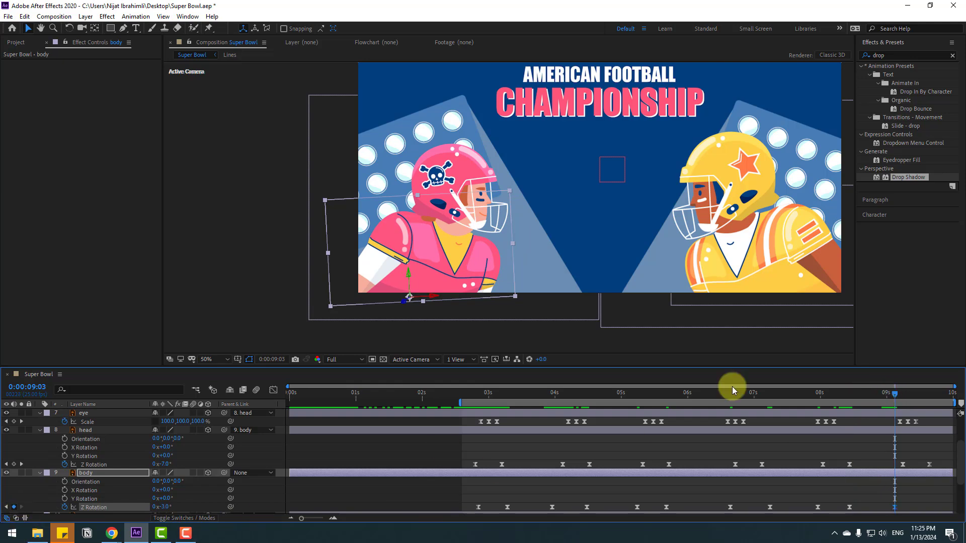
click(925, 396)
click(929, 395)
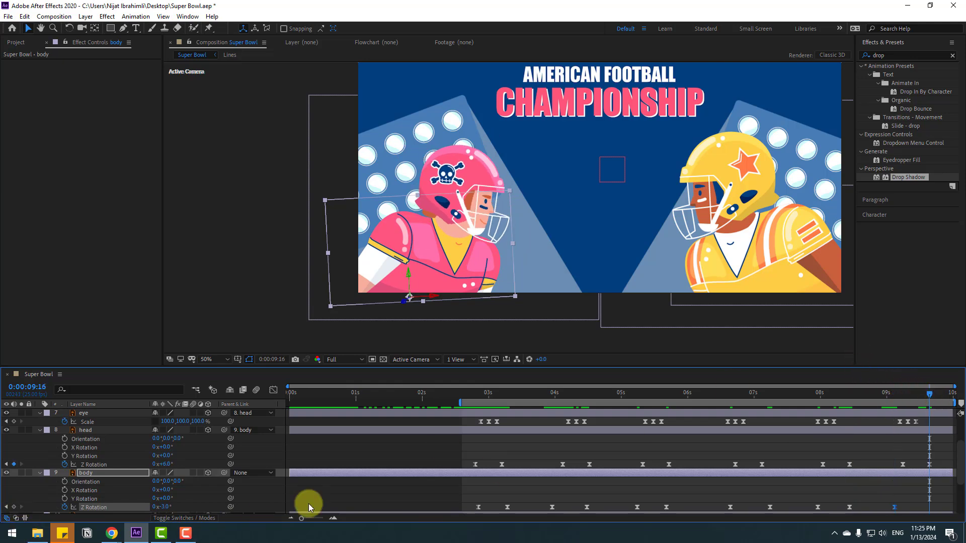
key(Return)
key(space)
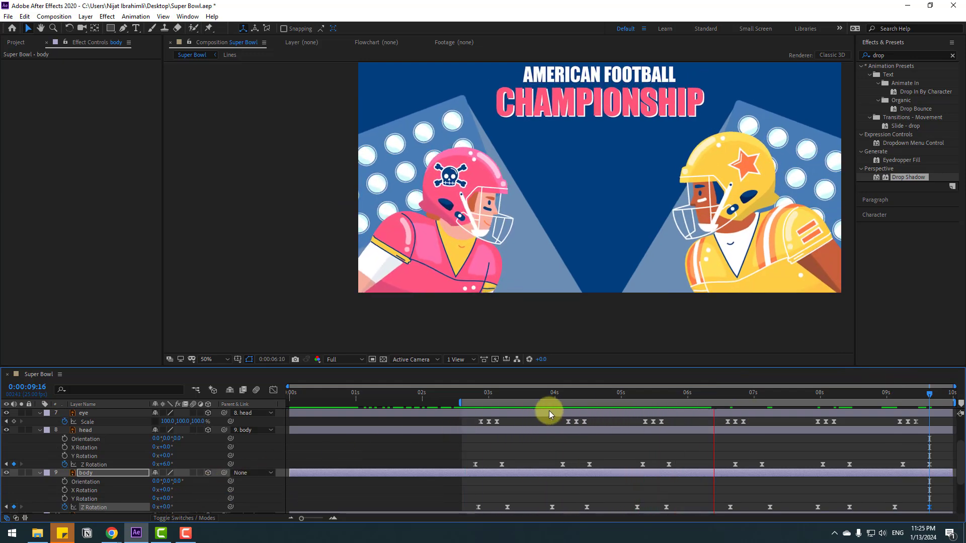
click(497, 402)
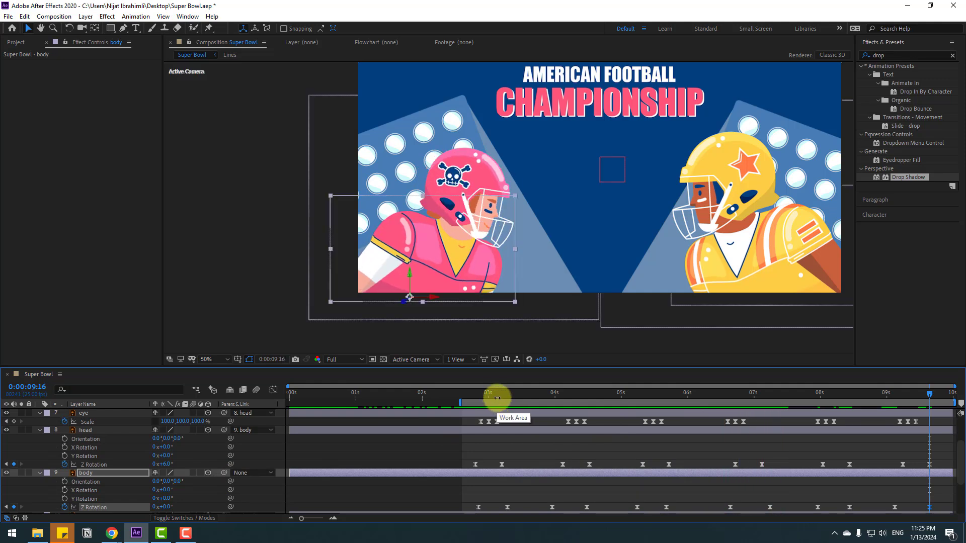
Keyframe the pink player's body Position at 0:00:02:21 and lower the body to a Y value of 1474.1 at 0:00:03:02.
click(86, 473)
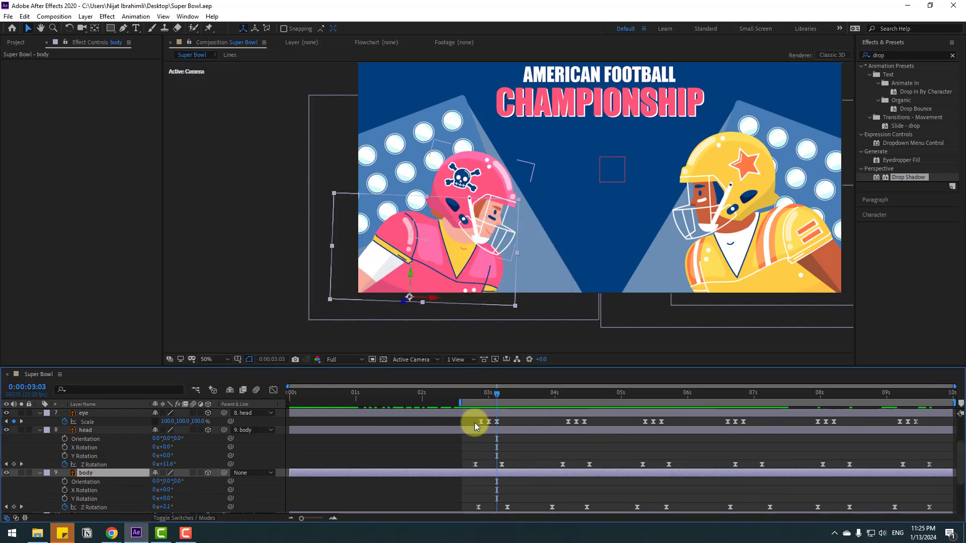
drag(485, 395, 478, 395)
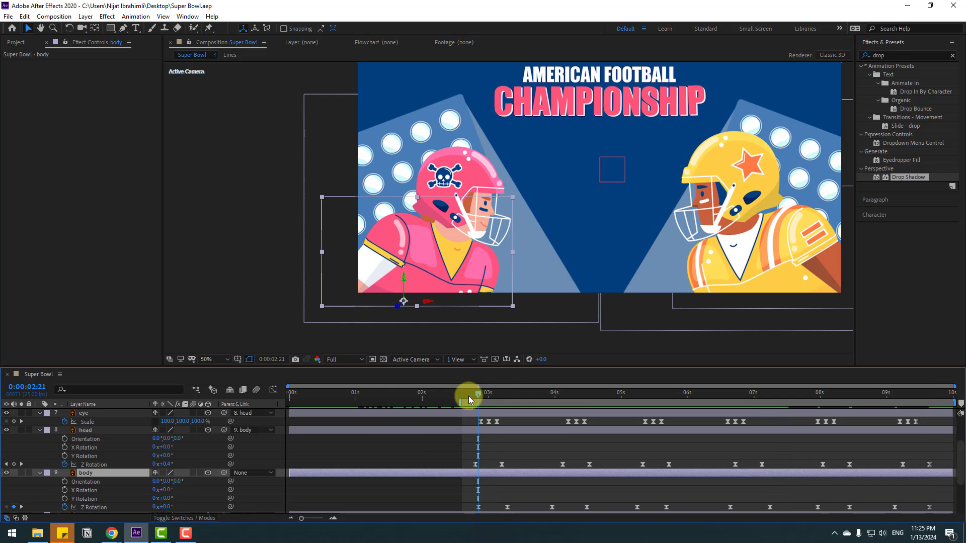
key(shift+p)
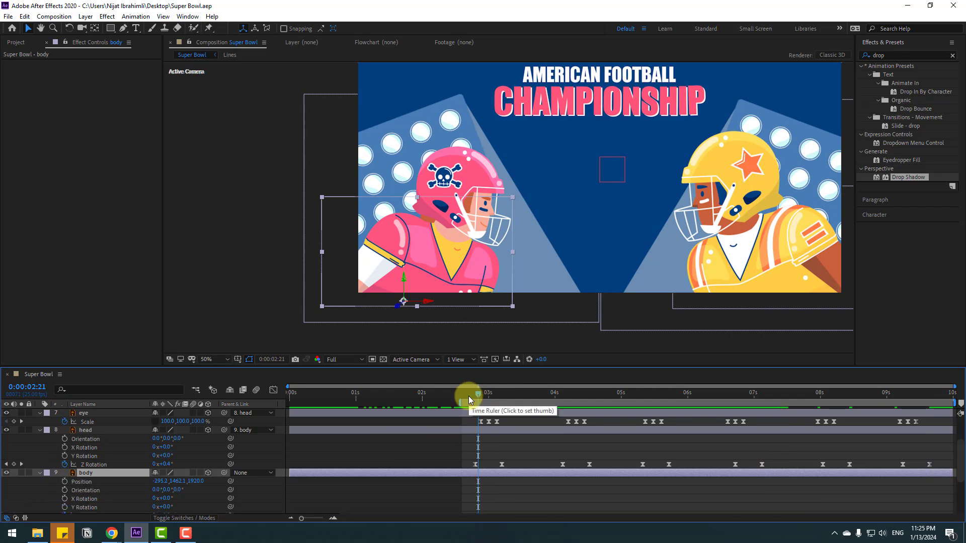
click(64, 482)
scroll(503, 442, down, 1)
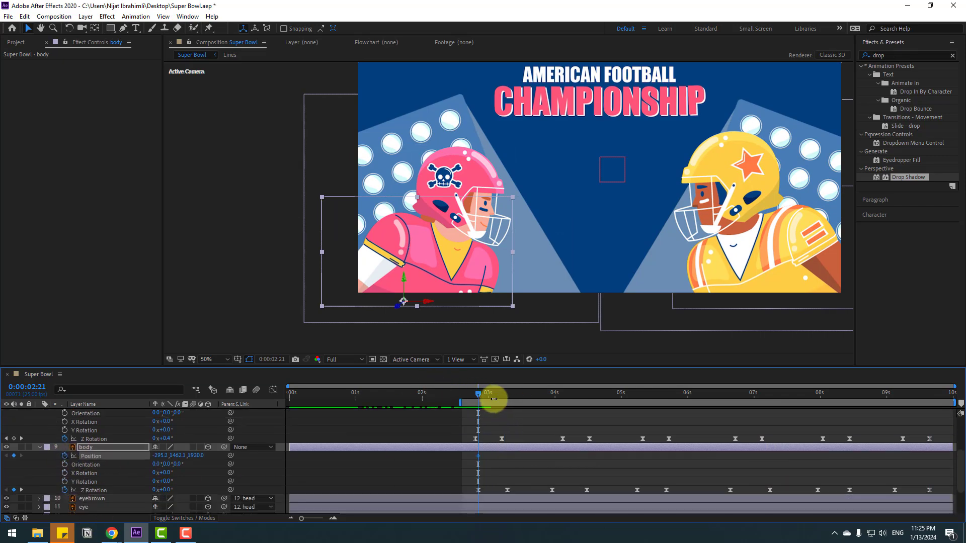
drag(492, 396, 496, 399)
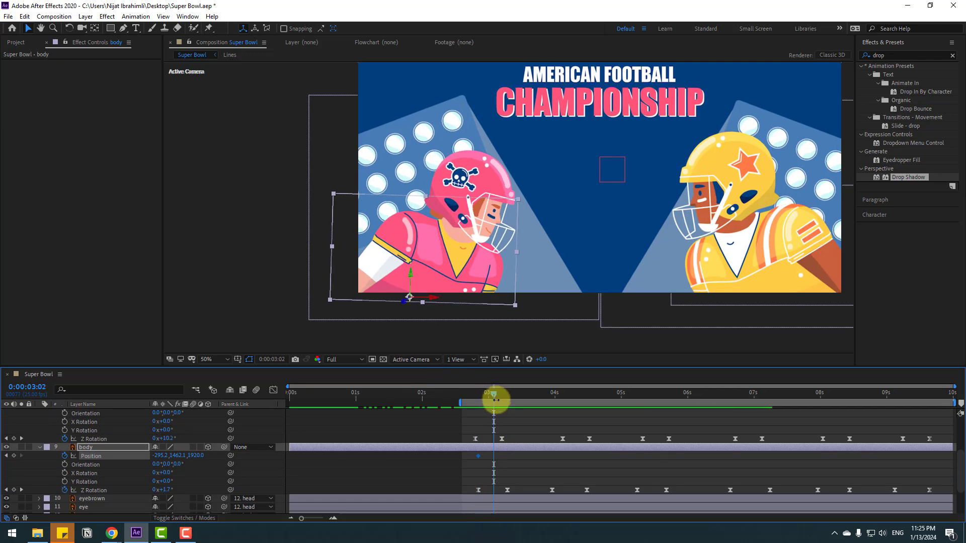
key(Down)
key(Down)
key(Down)
key(Down)
key(Down)
key(Down)
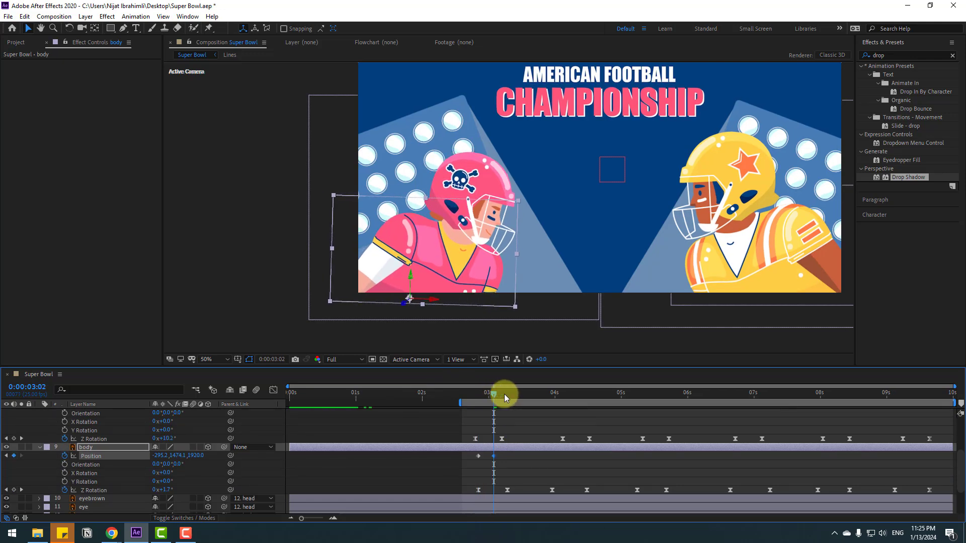
Copy the body's first Position keyframe to 0:00:03:07 and apply Easy Ease to all three Position keyframes.
drag(504, 394, 508, 394)
click(479, 456)
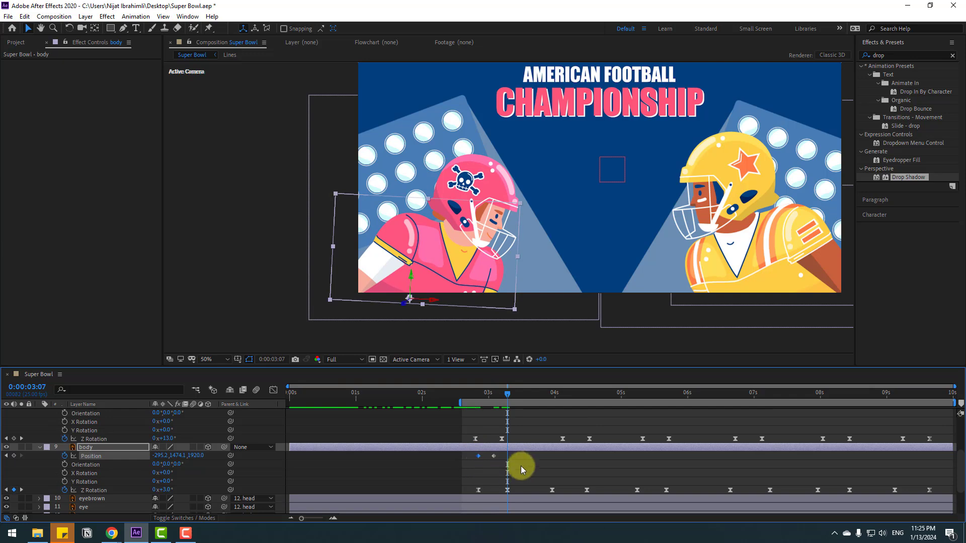
drag(518, 469, 463, 451)
right_click(479, 456)
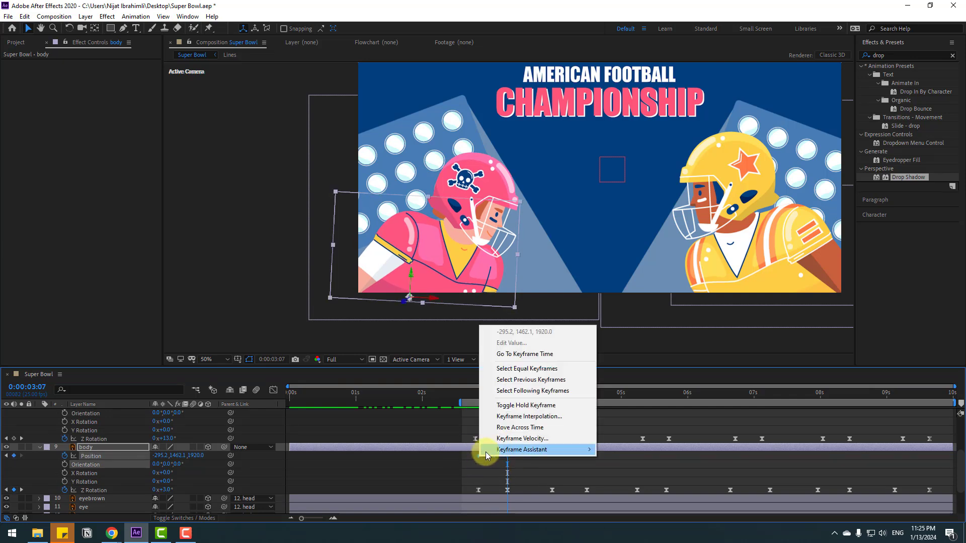
mouse_move(533, 449)
click(619, 381)
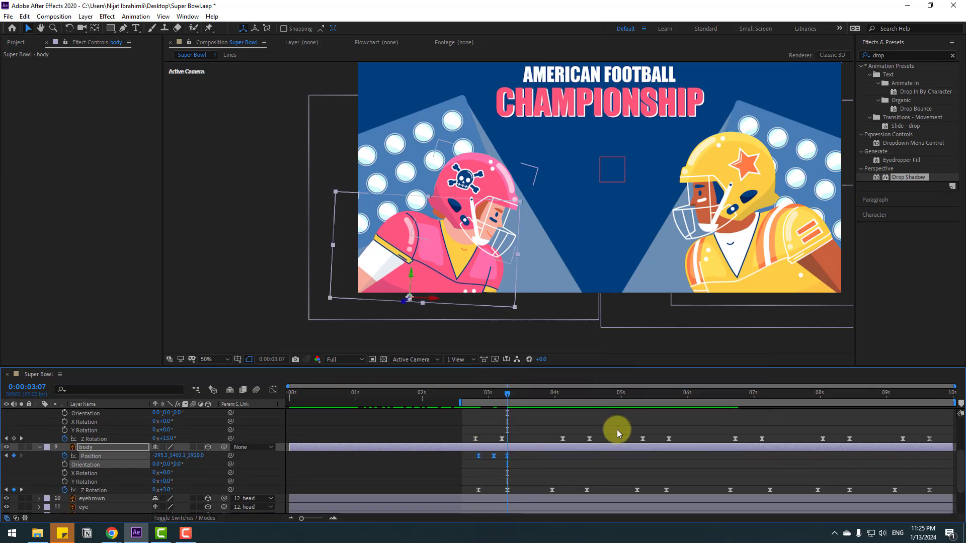
key(space)
key(space)
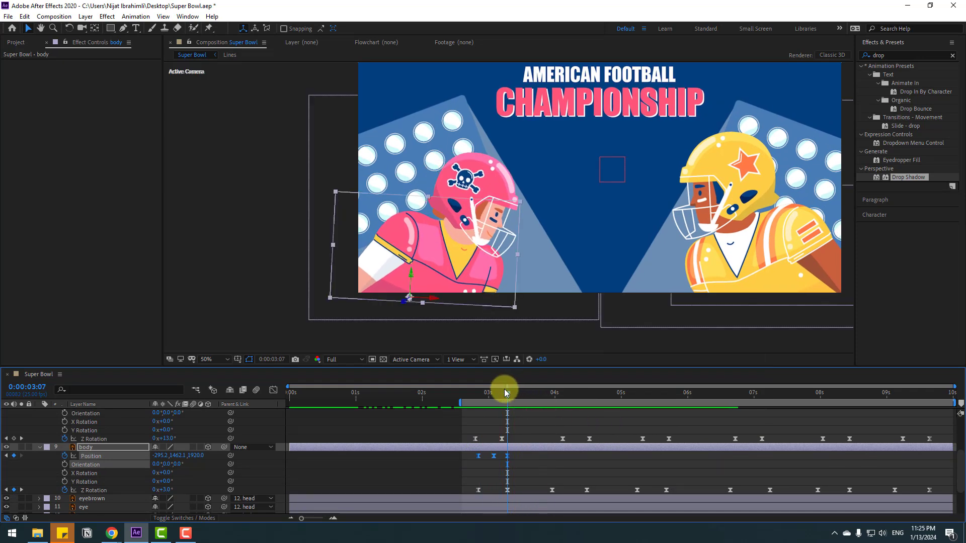
Duplicate the body's three Position keyframes at 0:00:03:24, about 5.2 and 6.7 seconds, 0:00:07:23 and 0:00:09:03.
drag(525, 467, 466, 453)
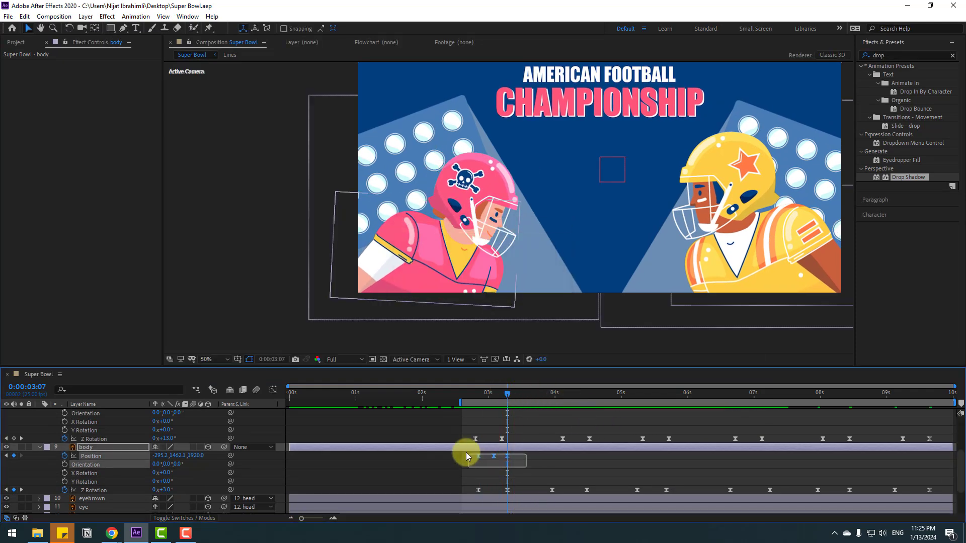
click(552, 393)
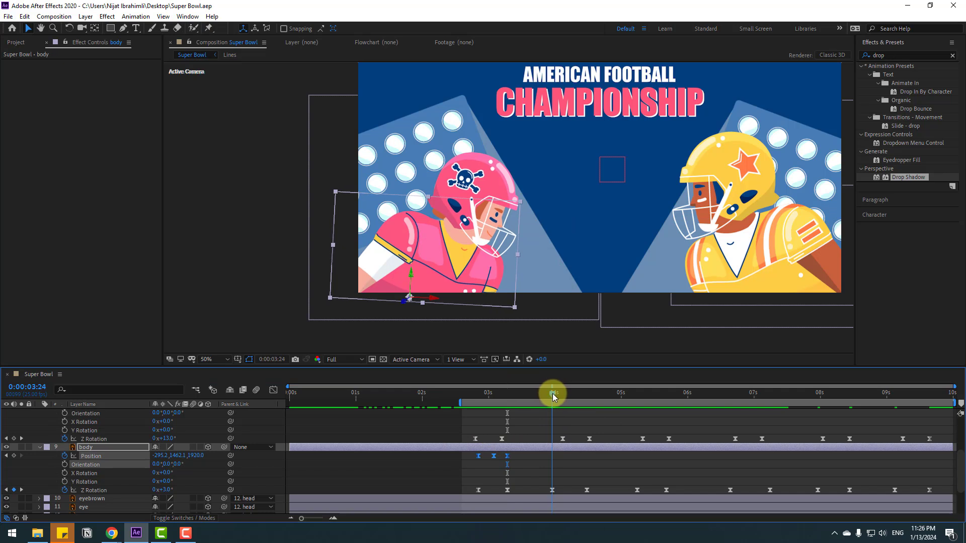
key(ctrl+v)
click(640, 392)
key(ctrl+v)
drag(646, 390, 730, 394)
key(ctrl+v)
drag(798, 391, 817, 394)
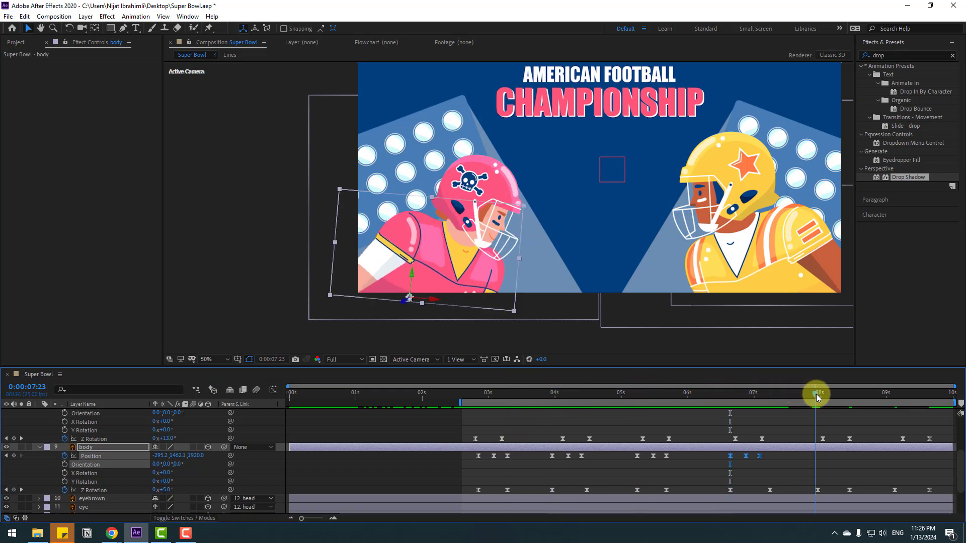
key(ctrl+v)
click(894, 395)
key(ctrl+v)
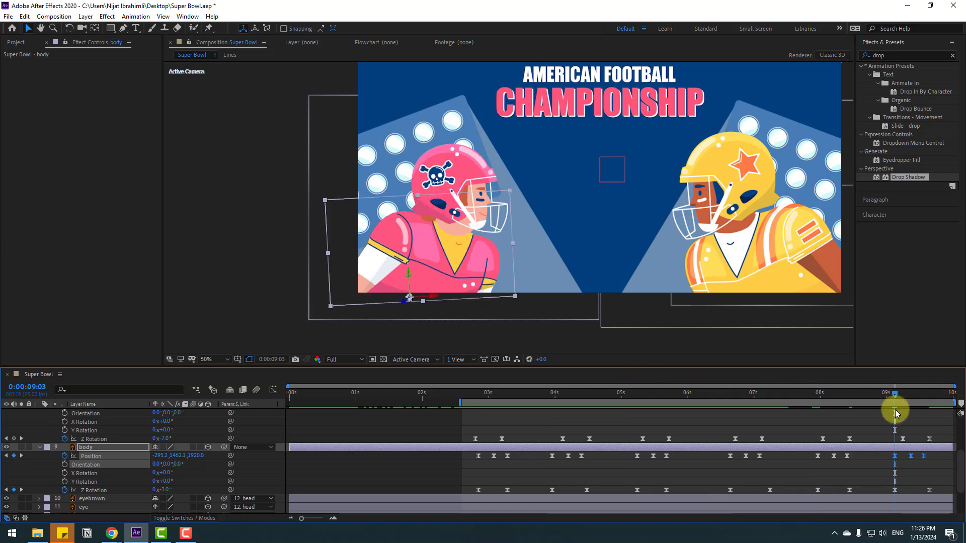
Preview the pink player's body animation and collapse the properties of its body, head and eye layers.
key(space)
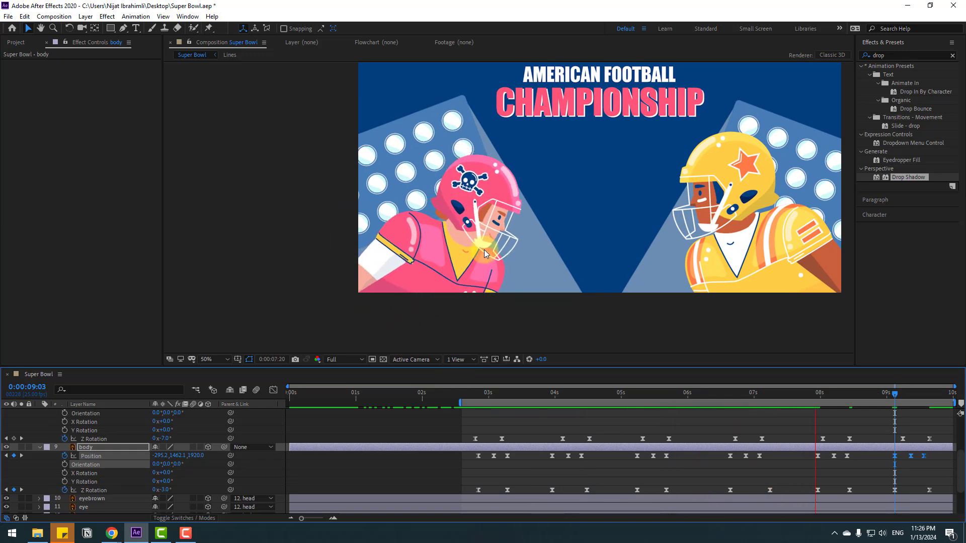
click(41, 450)
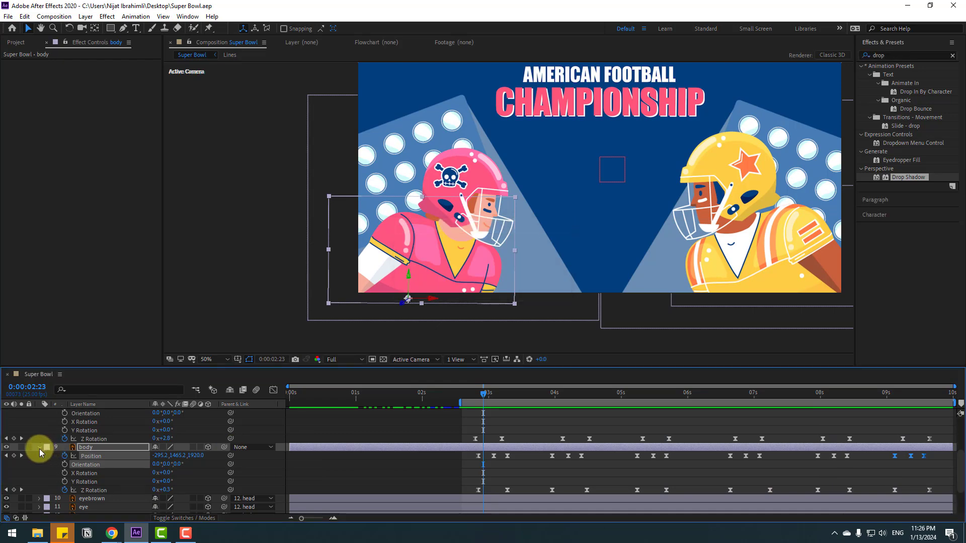
click(39, 447)
scroll(116, 476, up, 2)
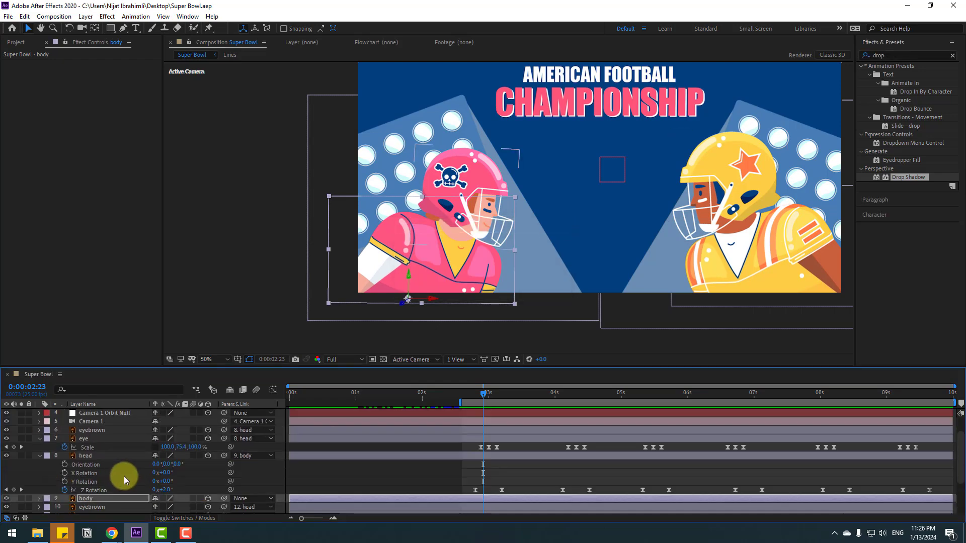
click(40, 455)
click(39, 439)
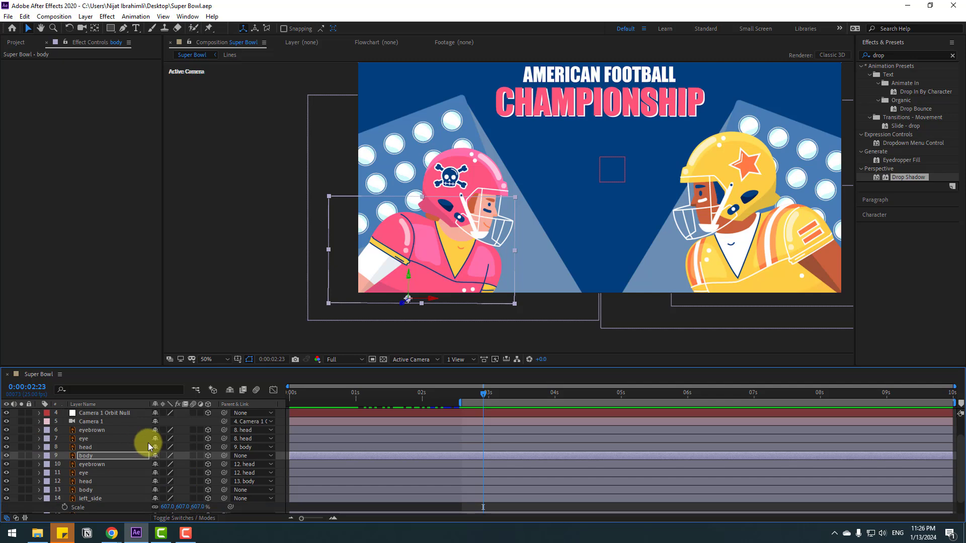
scroll(148, 443, up, 2)
scroll(120, 448, down, 4)
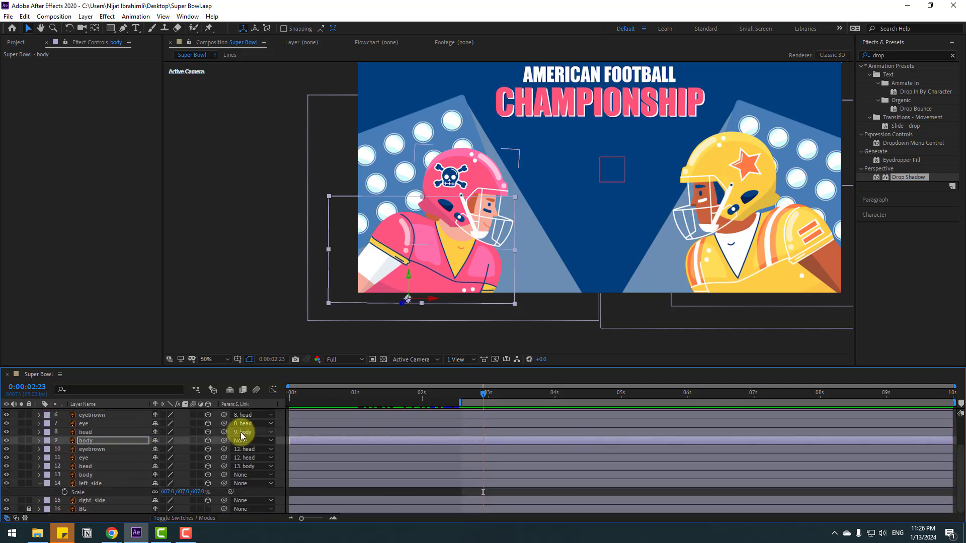
Keyframe the yellow player's head Z Rotation at 0:00:02:14 and set it to -3° at 0:00:02:24.
click(352, 475)
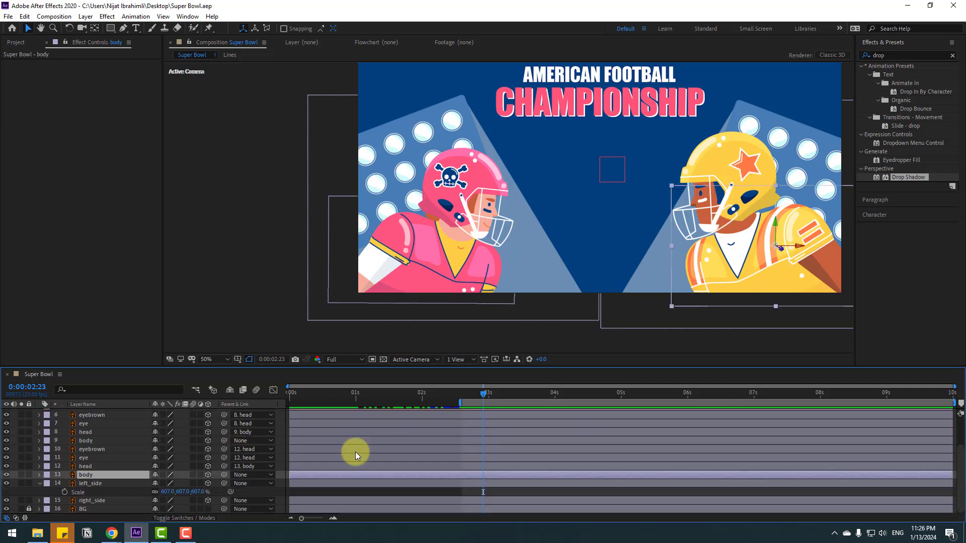
click(86, 466)
drag(481, 392, 460, 393)
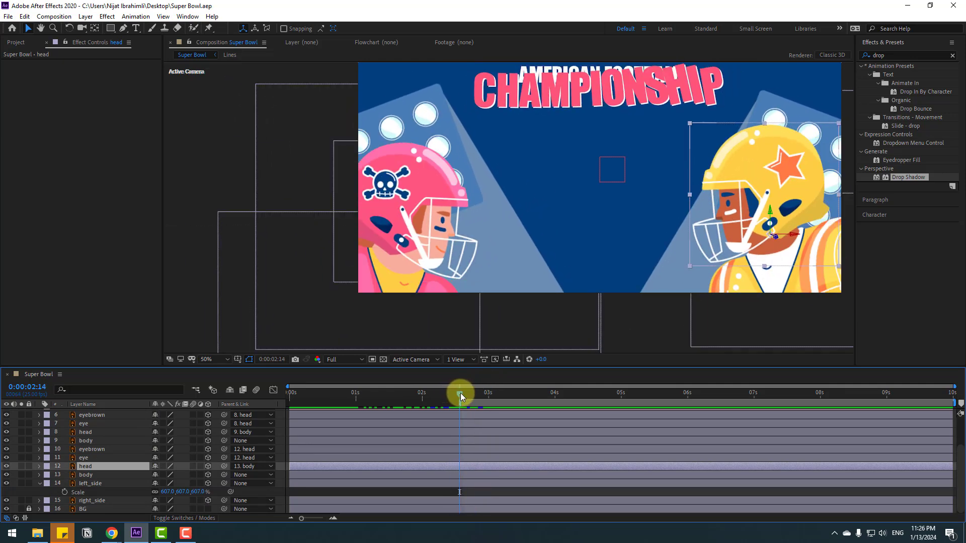
key(r)
click(64, 501)
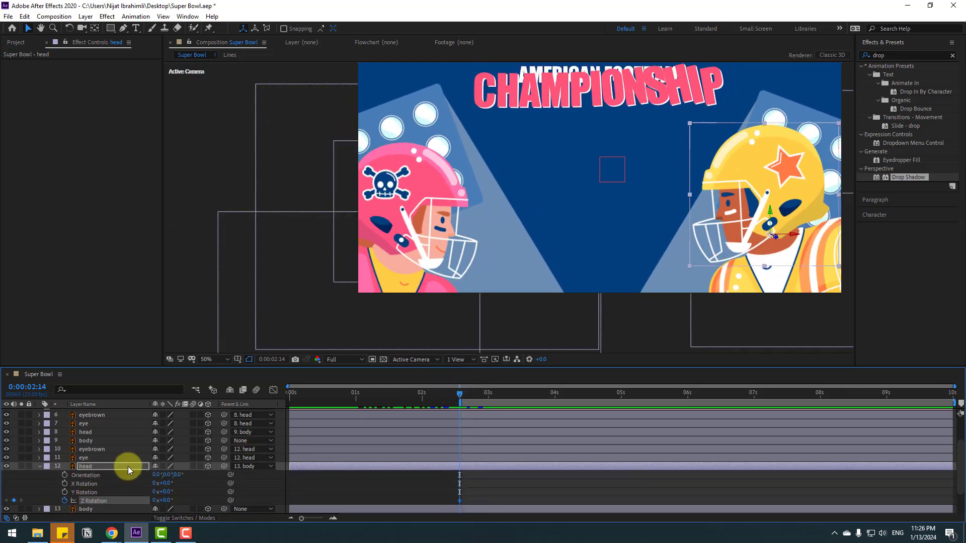
key(shift+Page_Down)
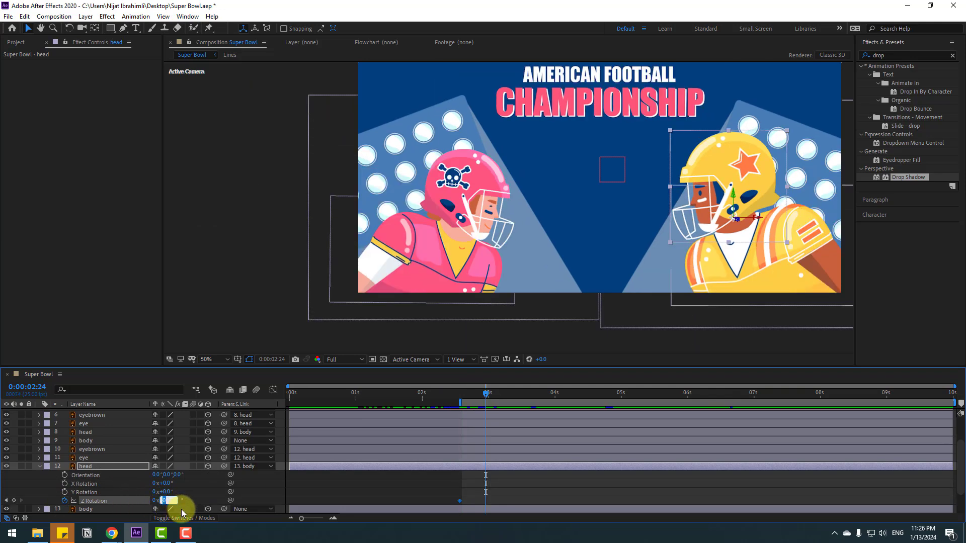
text(-3)
key(Return)
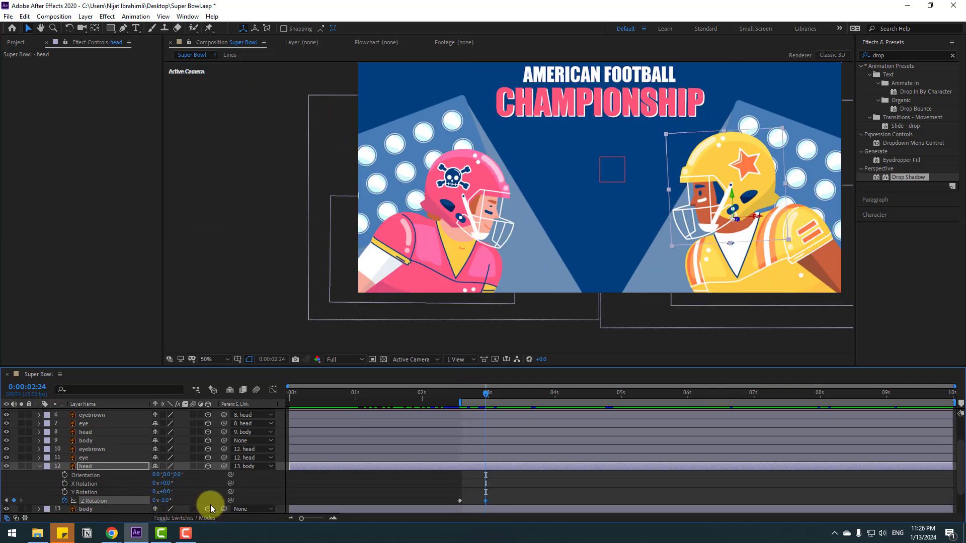
Set the composition preview resolution to Quarter and scrub through the yellow head's rotation.
key(space)
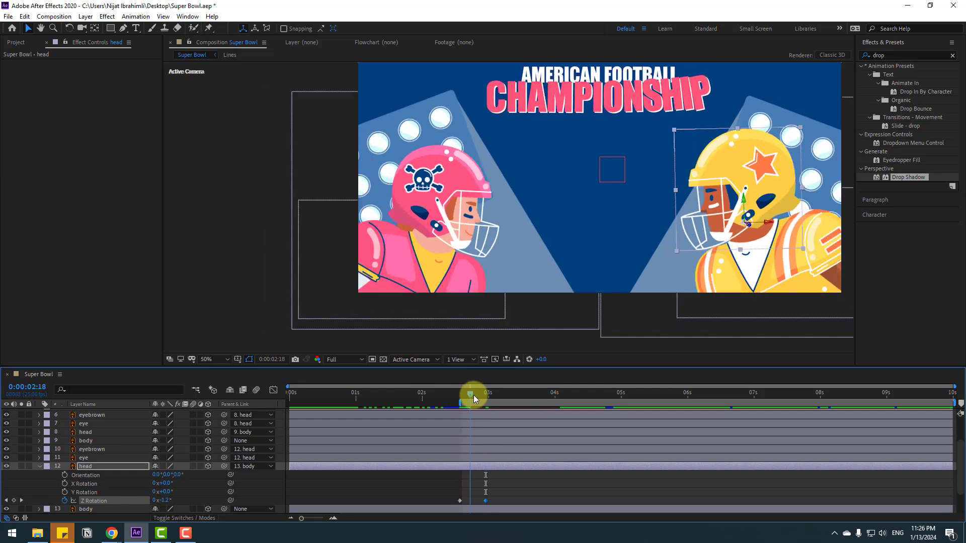
click(336, 360)
click(340, 416)
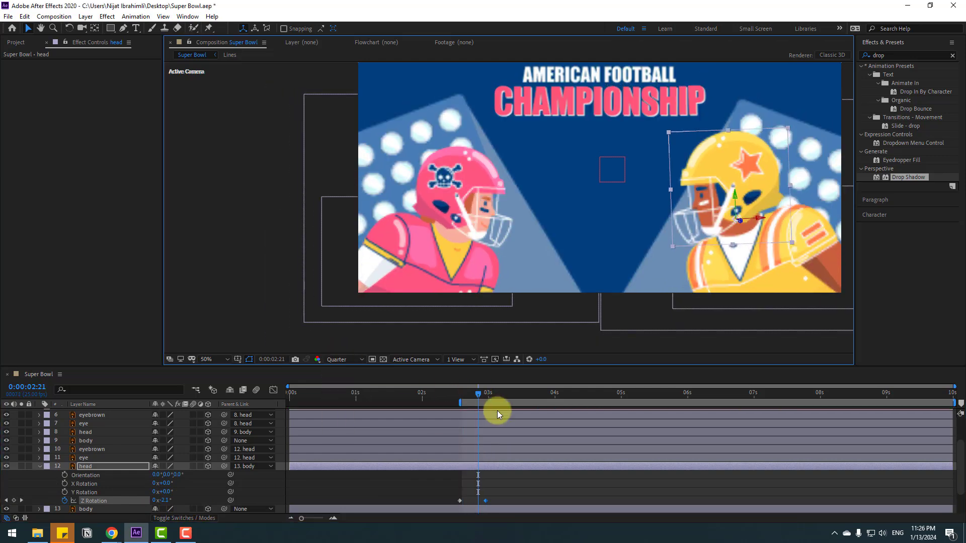
drag(460, 396, 484, 398)
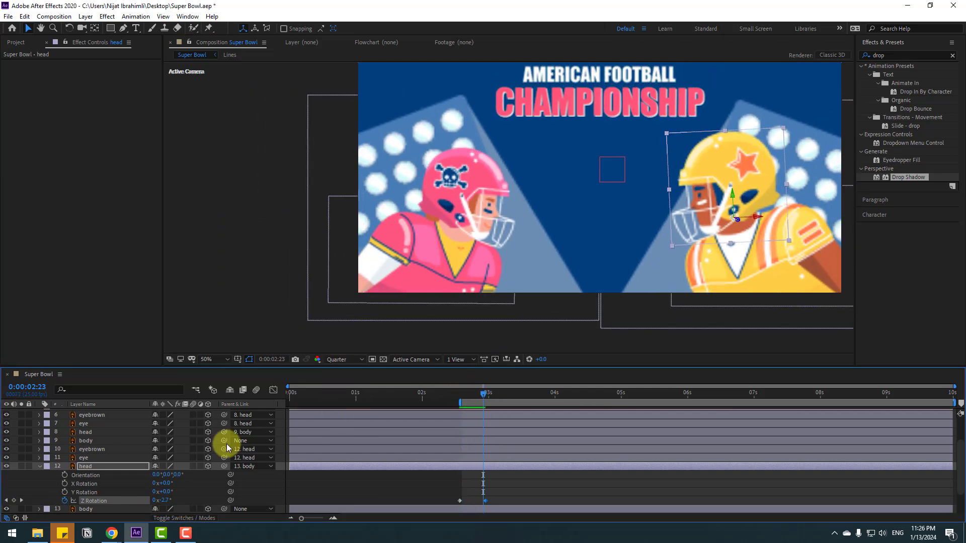
Reveal the pink player's head rotation keyframes as a timing reference for the yellow player's head.
click(89, 434)
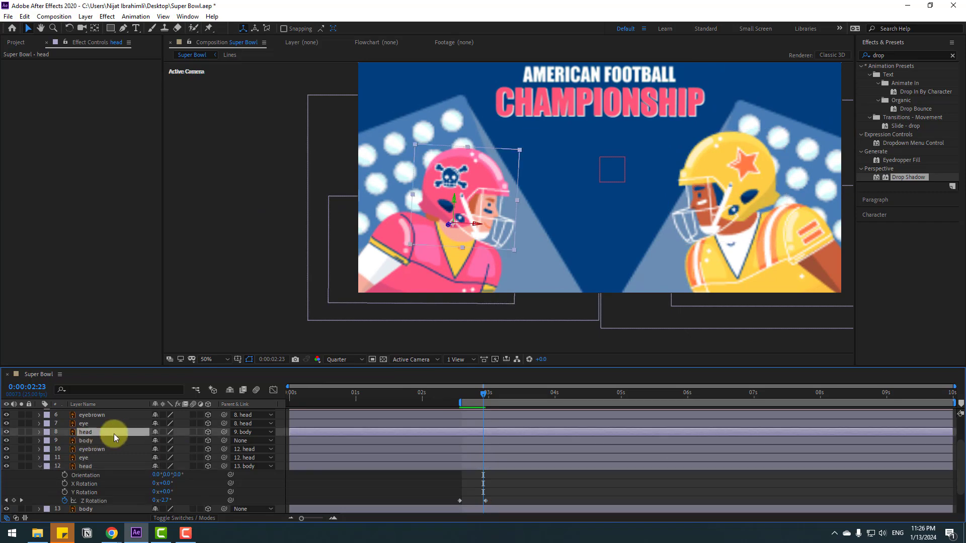
key(r)
scroll(523, 464, down, 2)
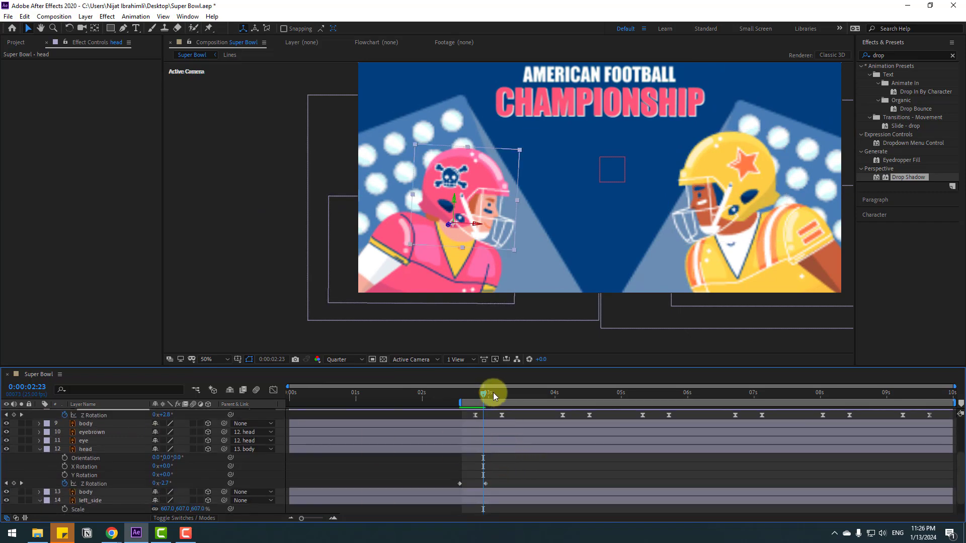
Add a holding Z Rotation keyframe for the yellow player's head at 0:00:03:11 and set it to 3° at 0:00:03:21.
drag(493, 393, 511, 394)
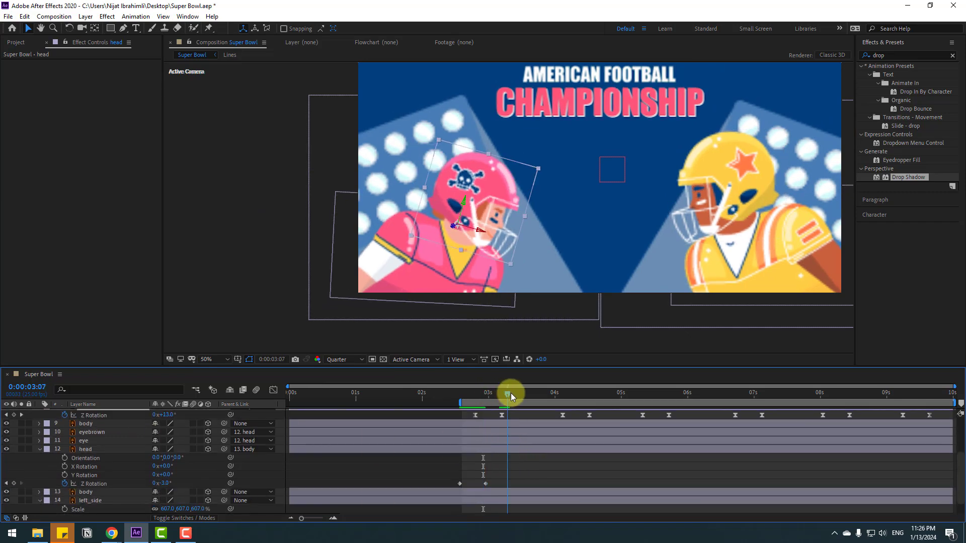
click(14, 484)
key(shift+Page_Down)
click(162, 484)
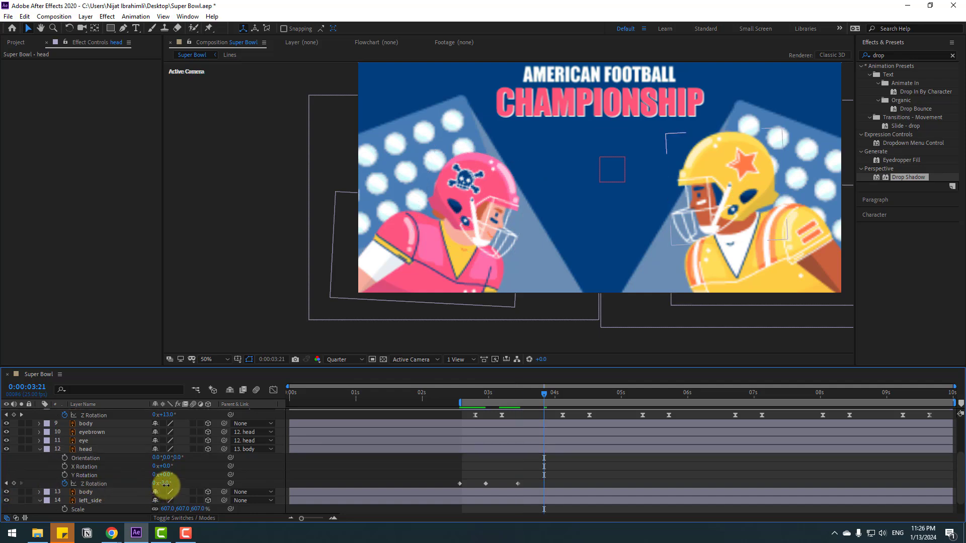
text(3)
key(Return)
Hold the yellow head's Z Rotation with a keyframe at 0:00:04:19 and set it to -5° at 0:00:05:04.
drag(581, 391, 605, 394)
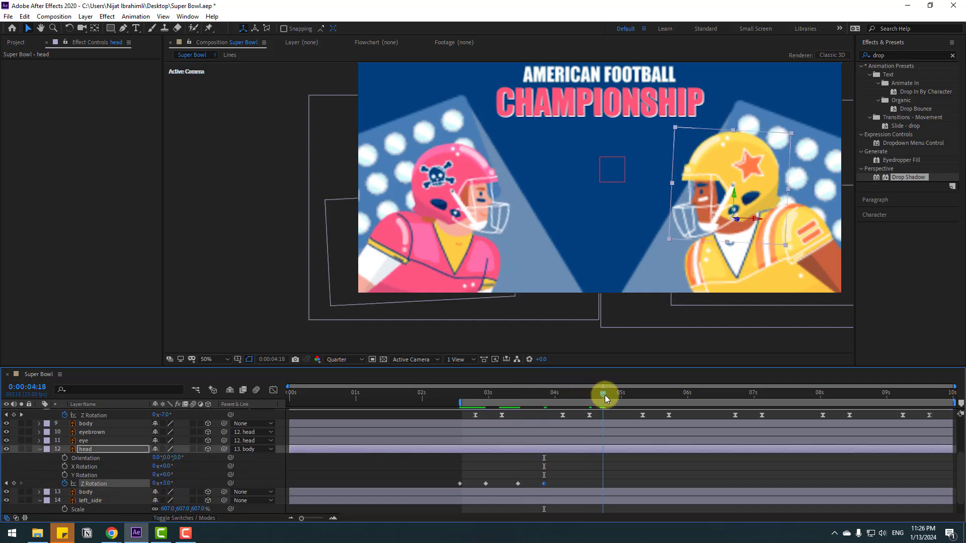
key(shift+Page_Down)
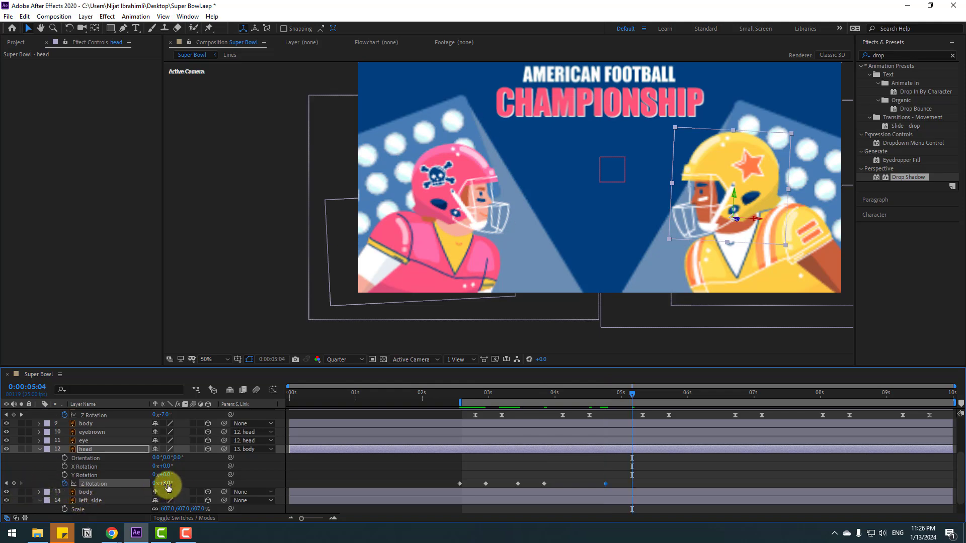
text(-5)
key(Return)
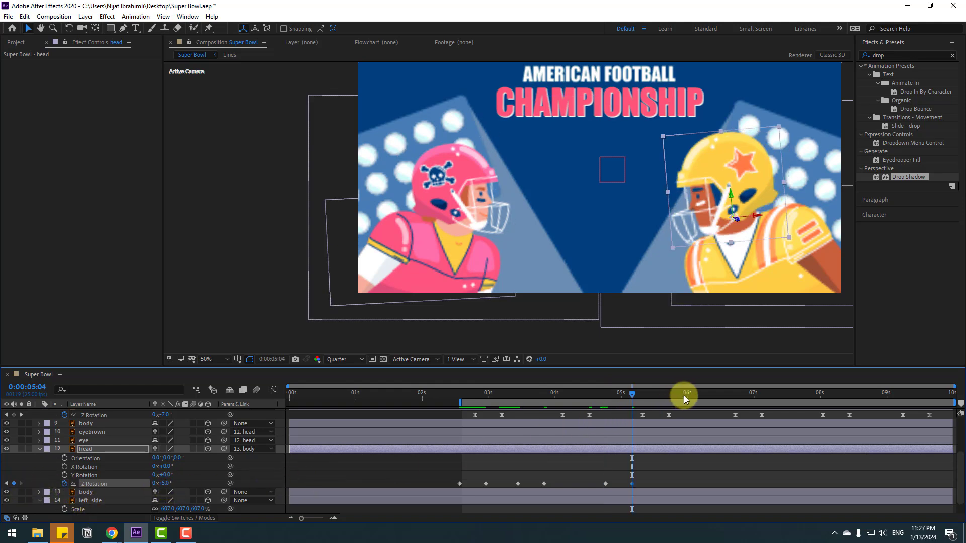
Hold the yellow head's Z Rotation with a keyframe at 0:00:06:01 and return it to 0° at 0:00:06:11.
drag(684, 395, 692, 397)
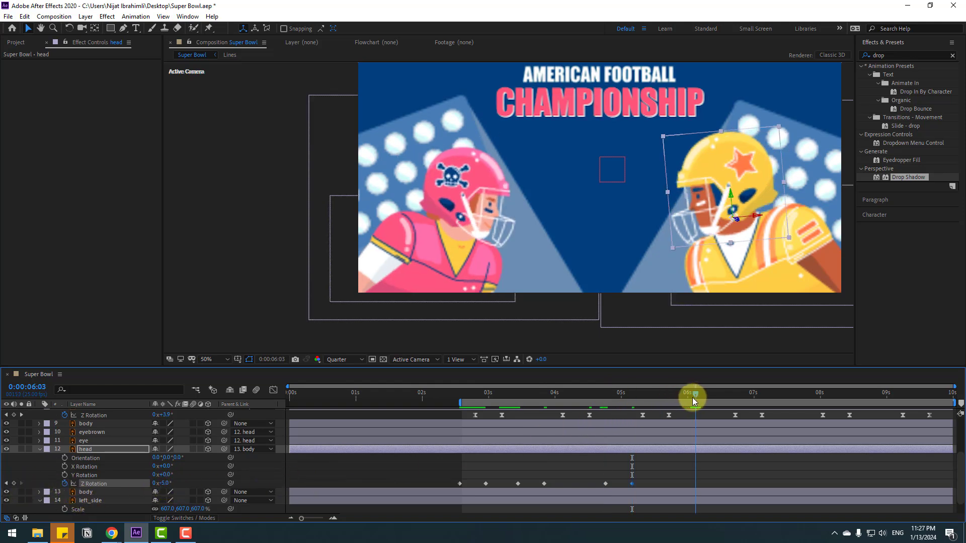
click(13, 483)
key(shift+Page_Down)
key(Return)
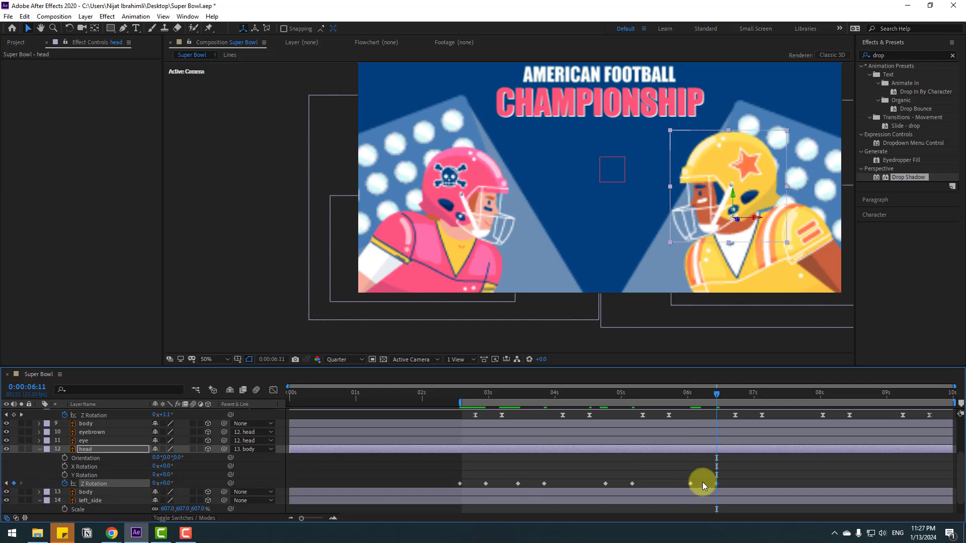
Apply Easy Ease to all the yellow head's Z Rotation keyframes and preview the head animation.
drag(740, 478, 460, 497)
right_click(460, 484)
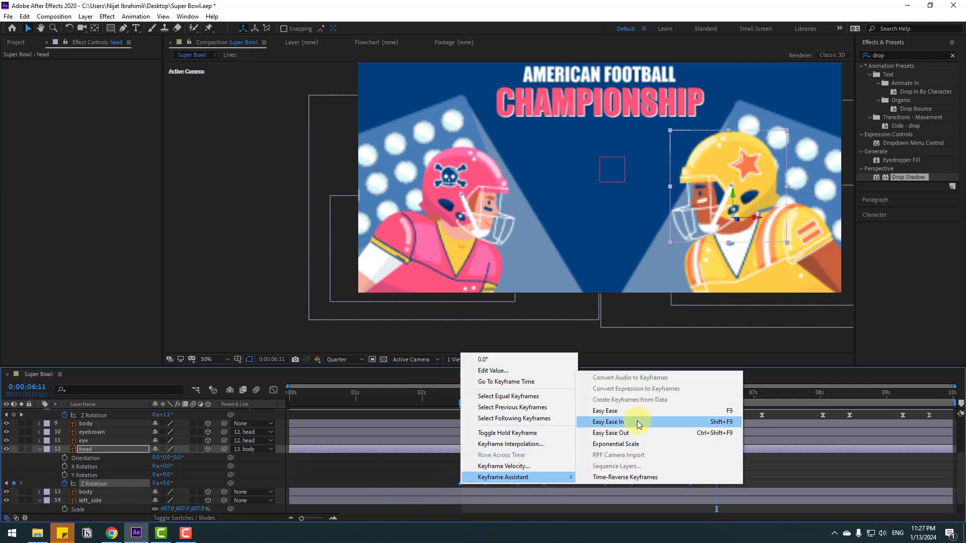
click(654, 402)
key(space)
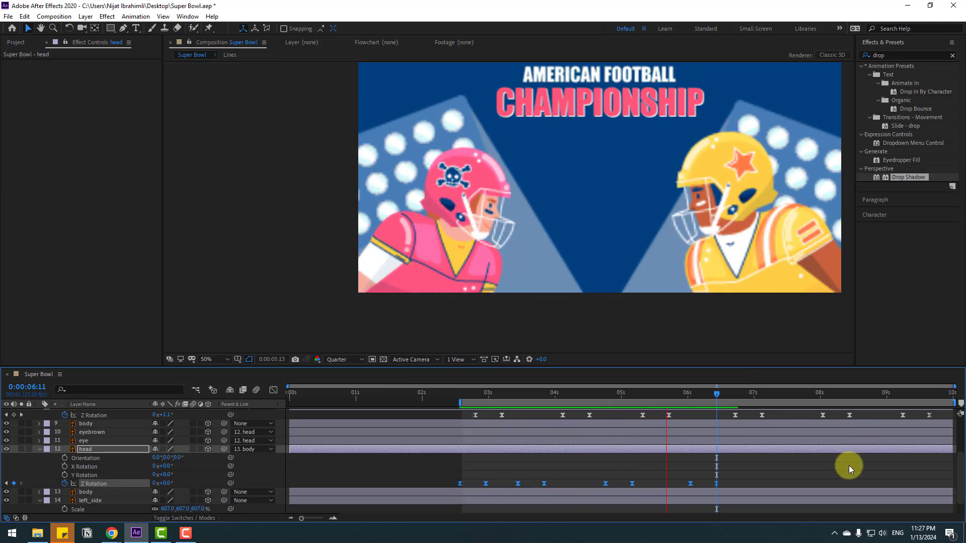
Hold the yellow head's Z Rotation with a keyframe at 0:00:07:07 and set it to 6° at 0:00:07:17.
click(771, 392)
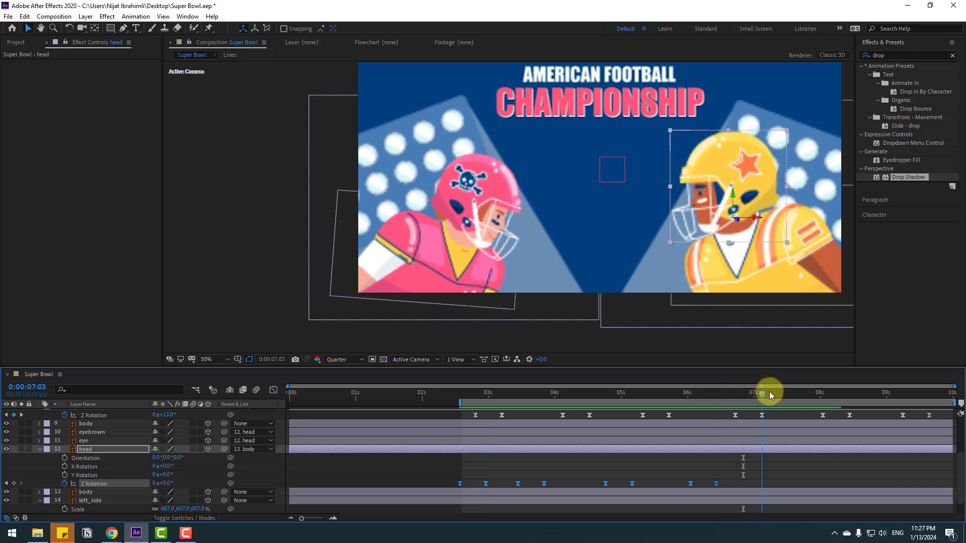
click(13, 483)
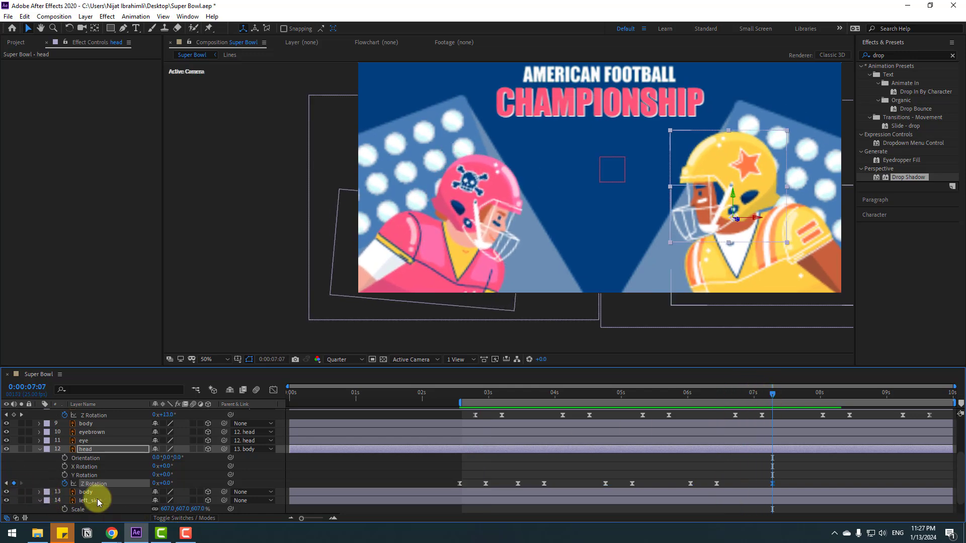
key(shift+Page_Down)
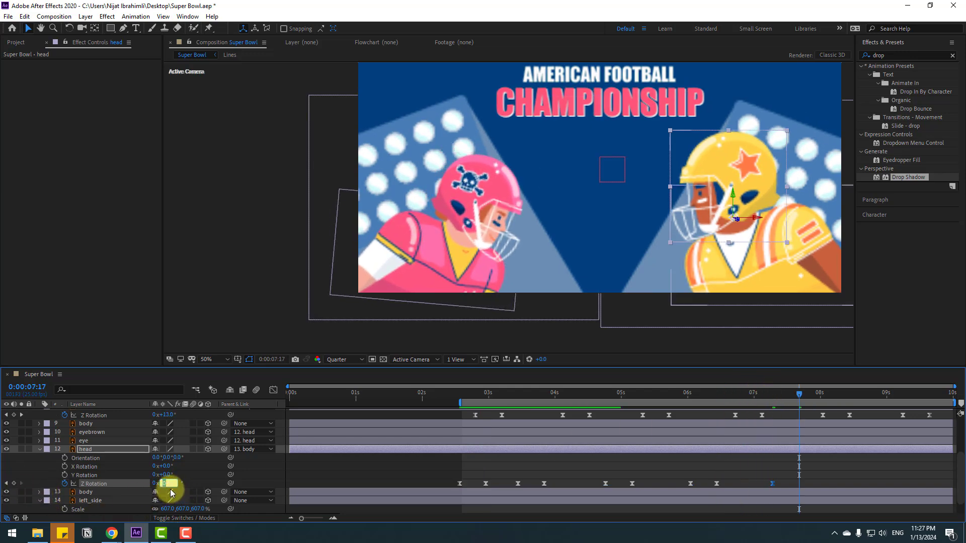
text(6)
key(Return)
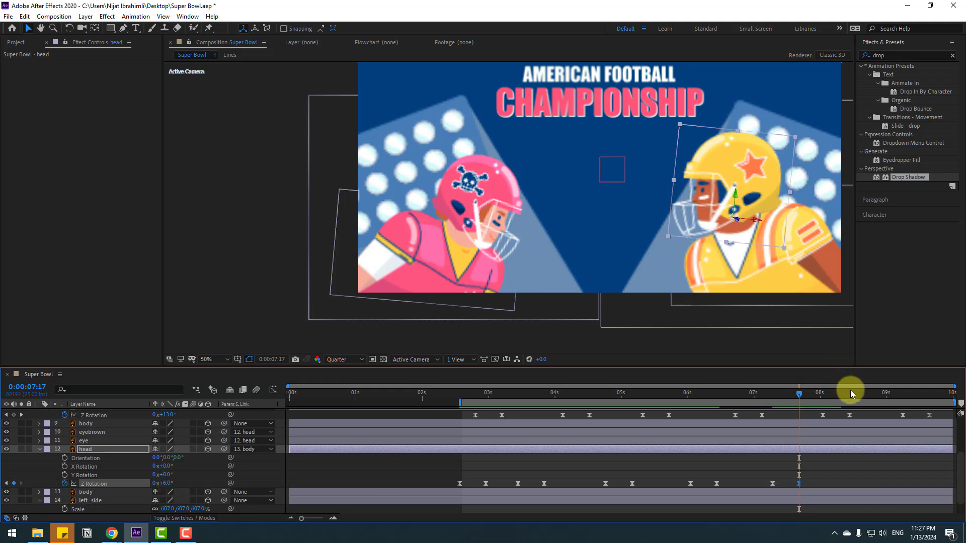
Hold the yellow head's Z Rotation with a keyframe at 0:00:08:14 and return it to 0° at 0:00:08:24.
click(856, 392)
click(14, 483)
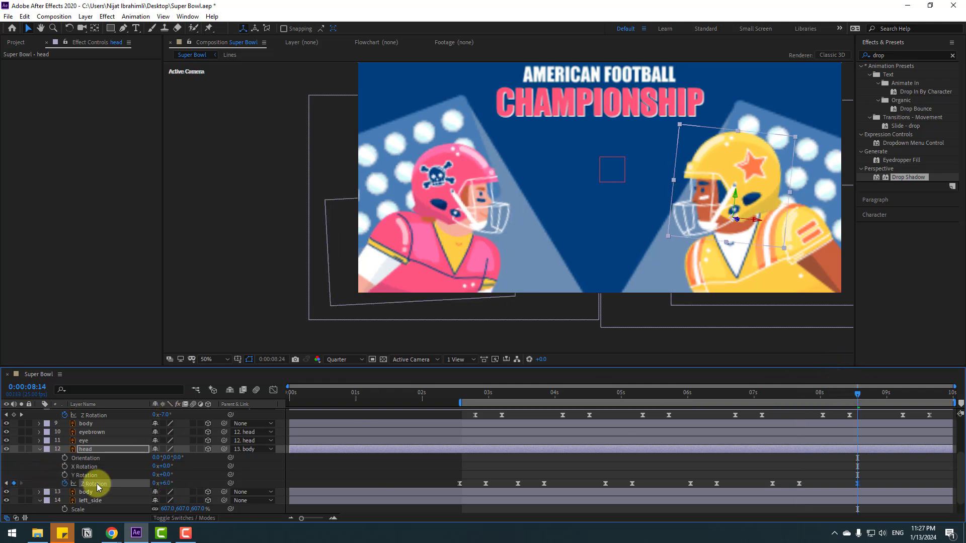
key(shift+Page_Down)
key(Return)
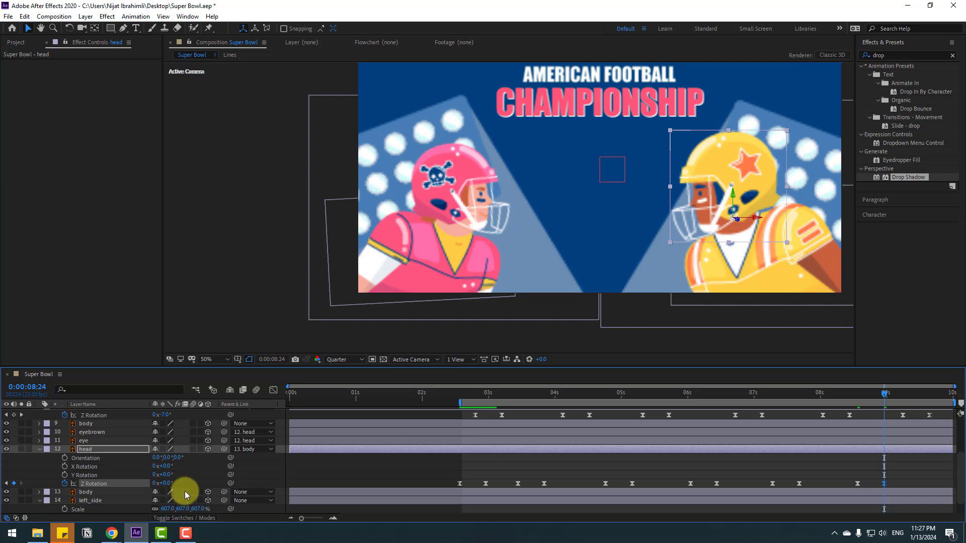
Reveal the rotation properties of the yellow player's body layer and start Z Rotation keyframing at 0:00:02:14.
click(90, 492)
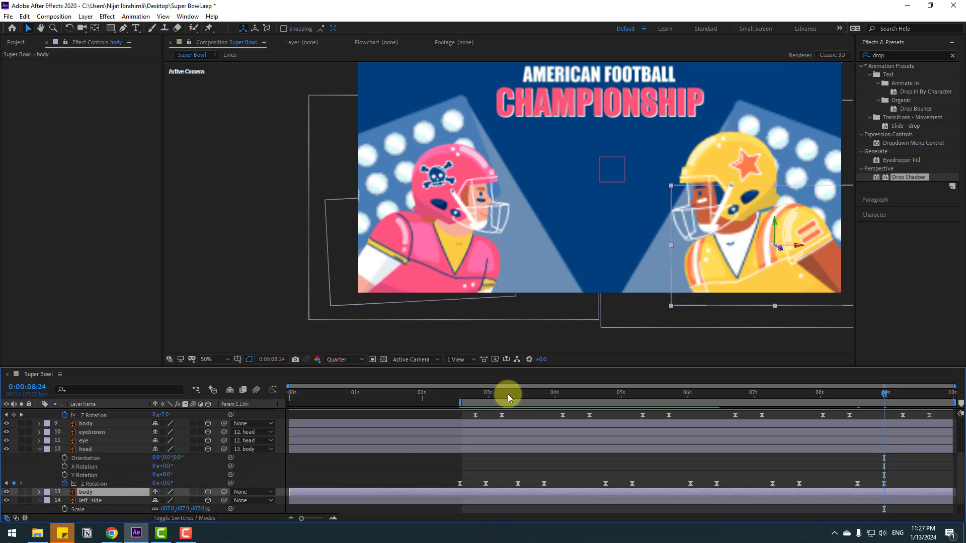
scroll(508, 394, down, 1)
click(461, 397)
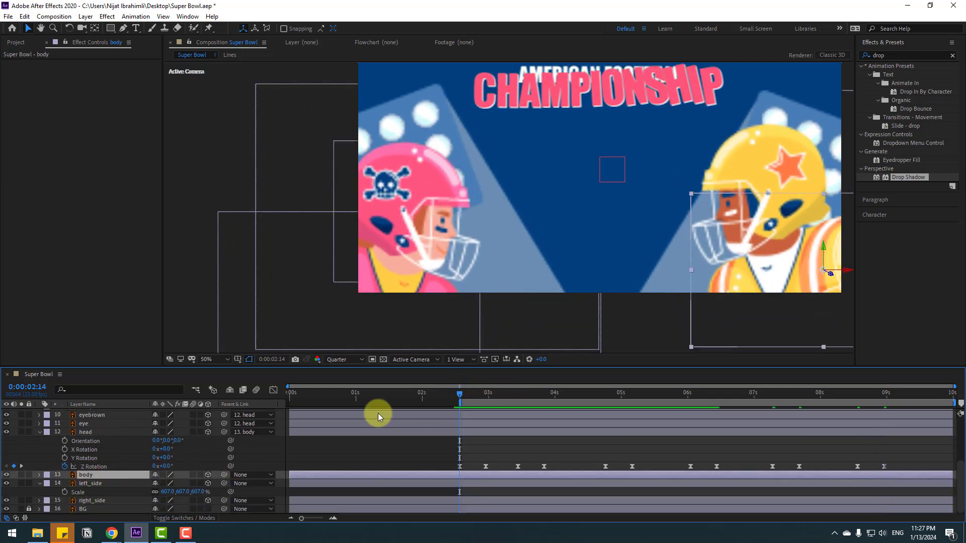
key(r)
scroll(91, 484, down, 1)
click(64, 484)
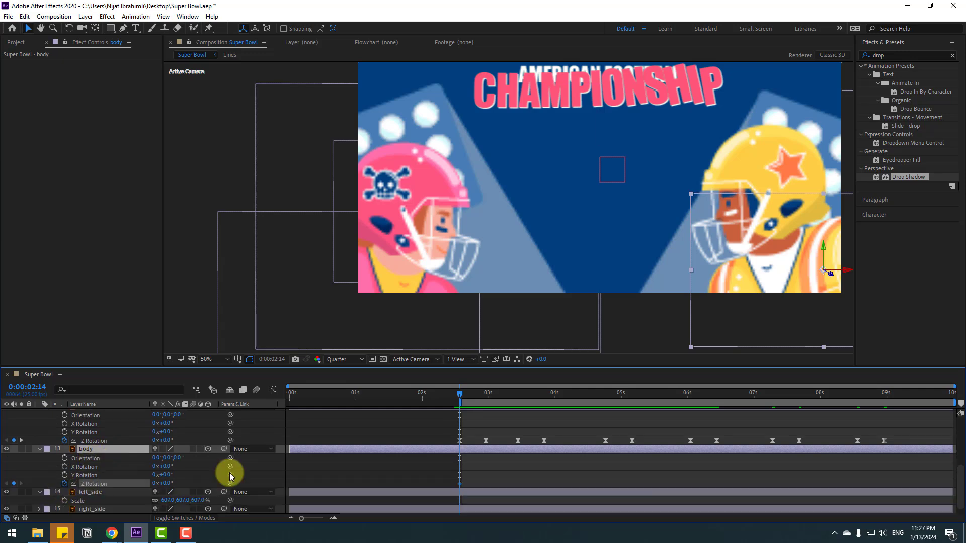
Keyframe the yellow body's Z Rotation at 0:00:03:00, trying 3° and settling on -3°.
drag(462, 391, 488, 391)
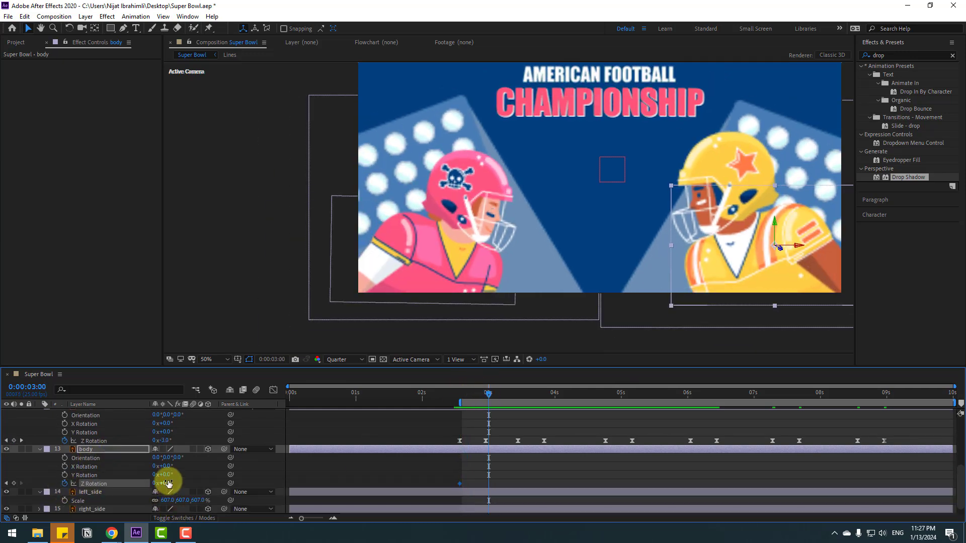
text(1.4)
key(Return)
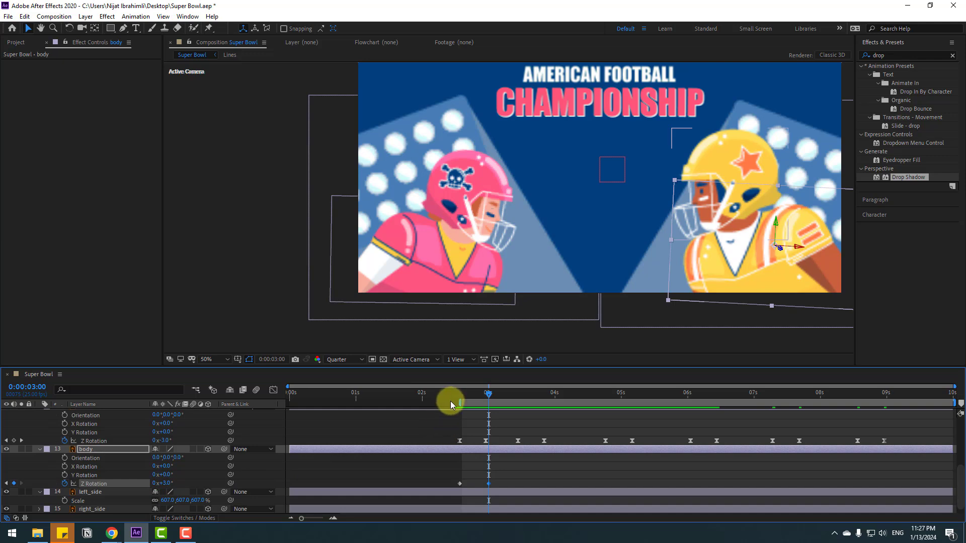
drag(456, 393, 492, 396)
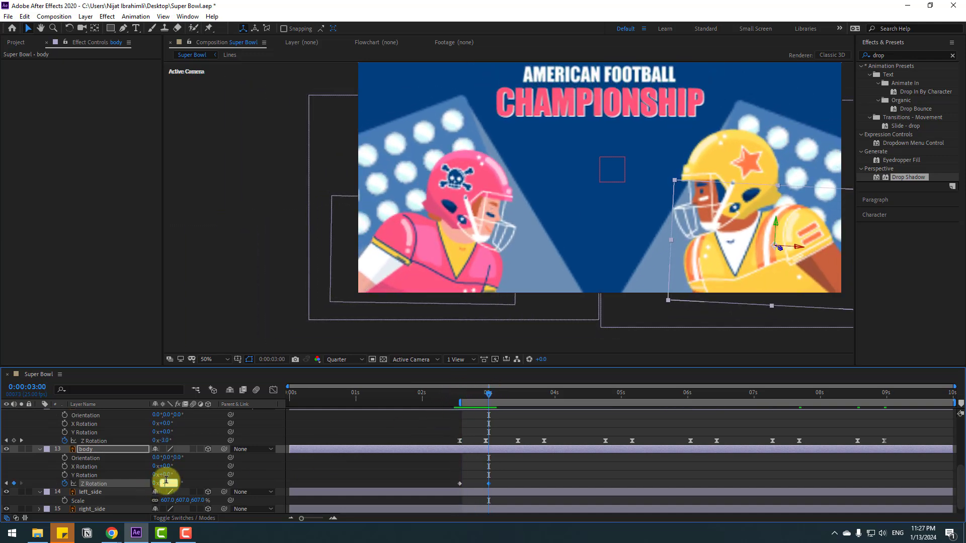
text(-3)
key(Return)
Scrub through the yellow body's rotation and apply Easy Ease to its first two Z Rotation keyframes.
drag(445, 397, 504, 398)
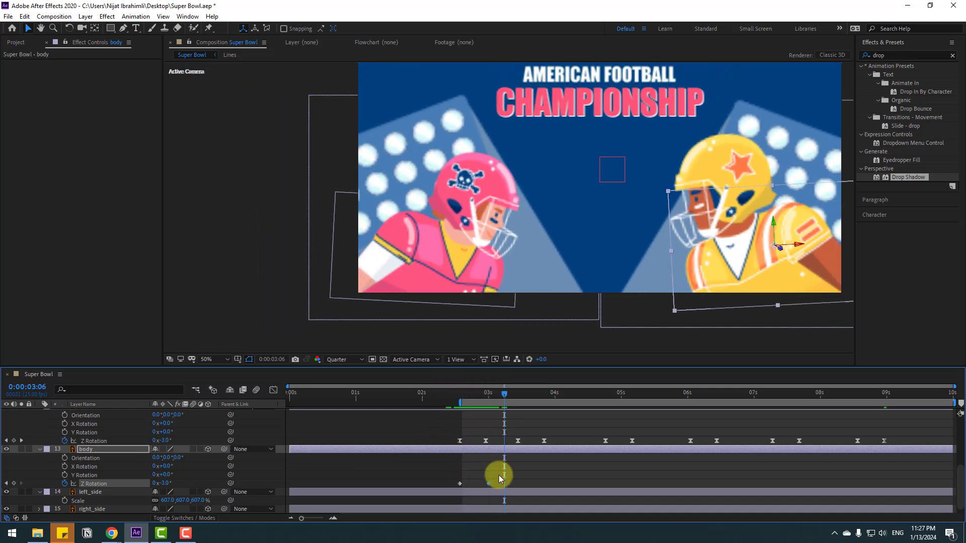
right_click(459, 484)
mouse_move(504, 476)
click(606, 413)
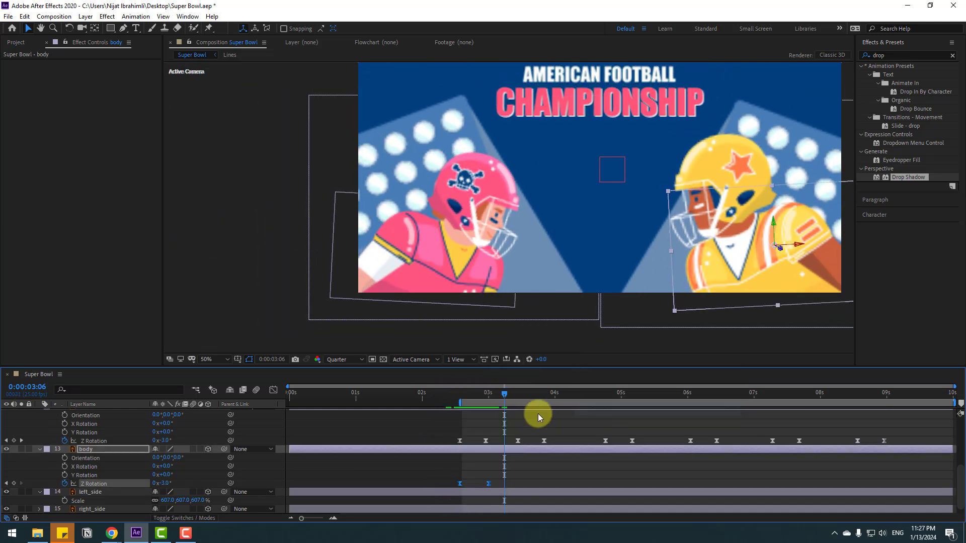
Hold the yellow body's Z Rotation with a keyframe at about 0:00:03:12 and set it to 2° at 0:00:04:00.
click(519, 394)
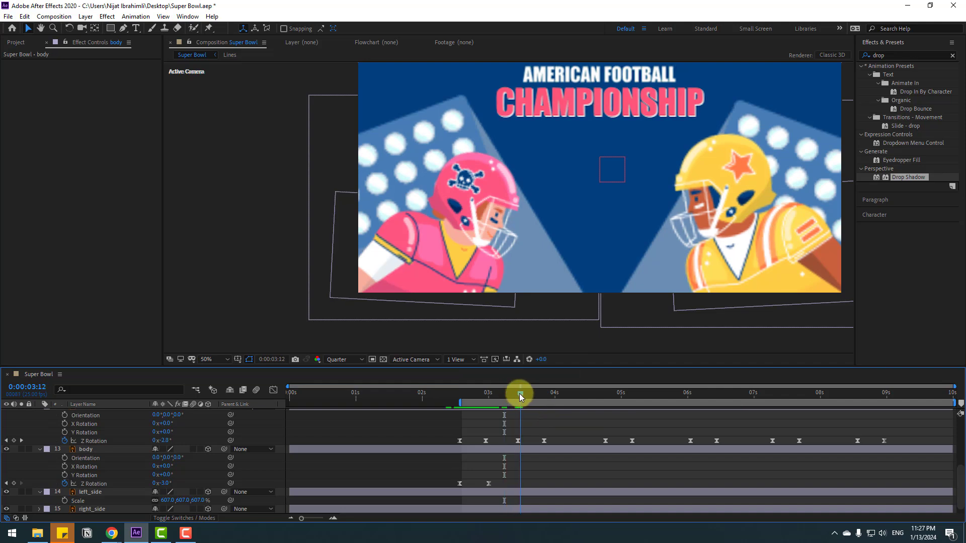
click(14, 483)
drag(534, 394, 553, 396)
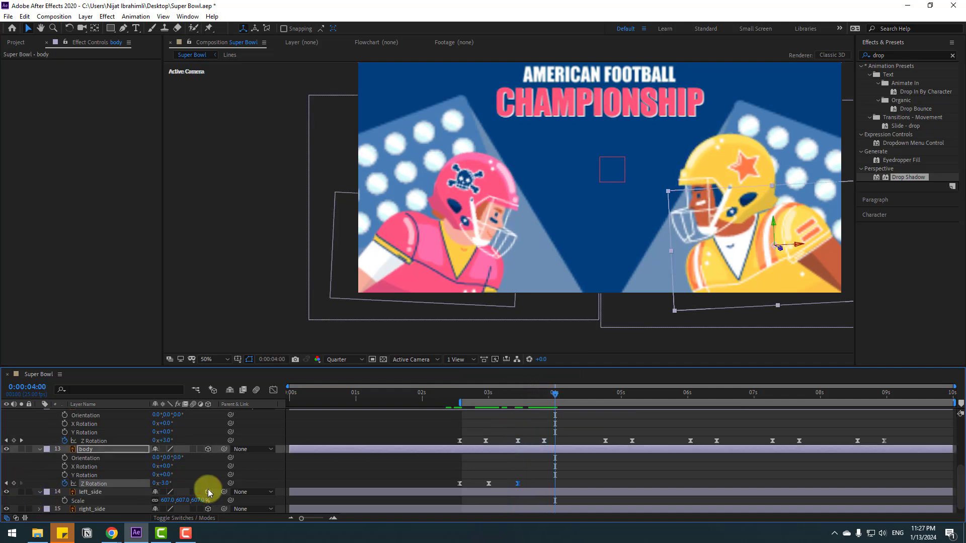
click(164, 484)
key(Return)
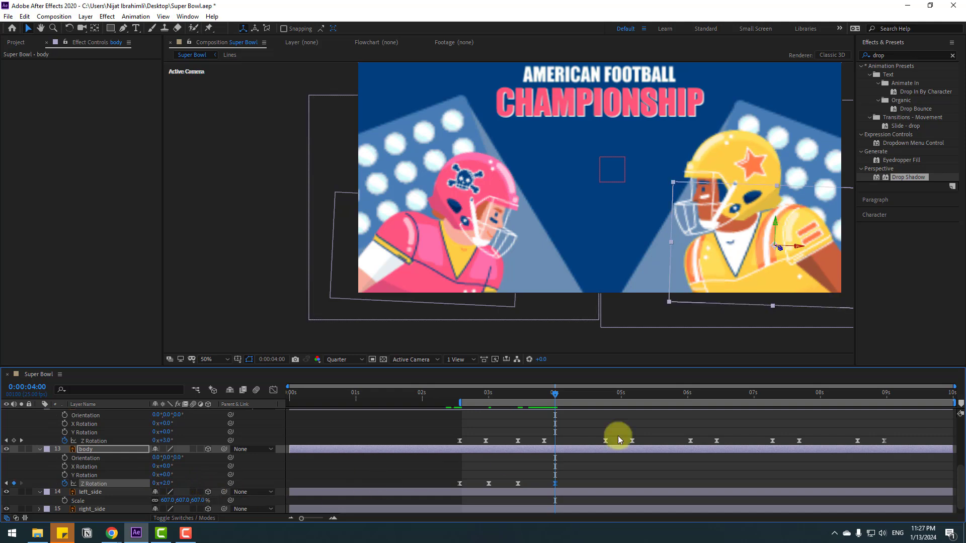
Hold the yellow body's Z Rotation with a keyframe at about 0:00:04:17 and set it to -4° at 0:00:05:06.
click(599, 395)
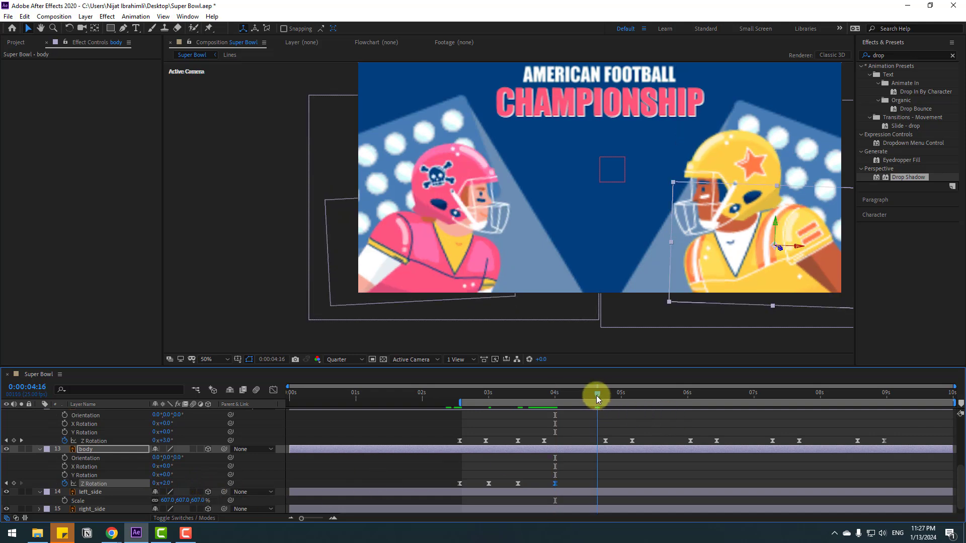
click(14, 484)
click(630, 394)
drag(633, 392, 637, 393)
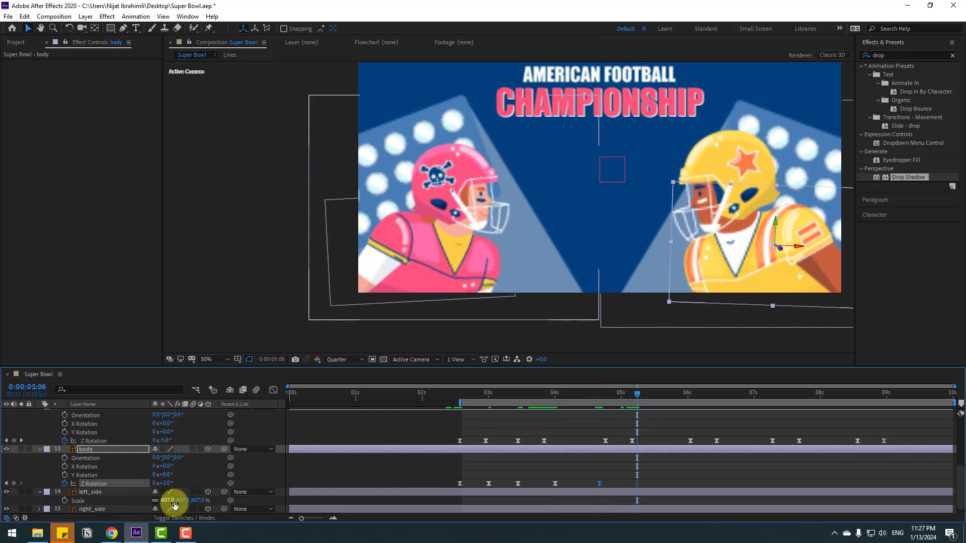
click(162, 485)
text(-4)
key(Return)
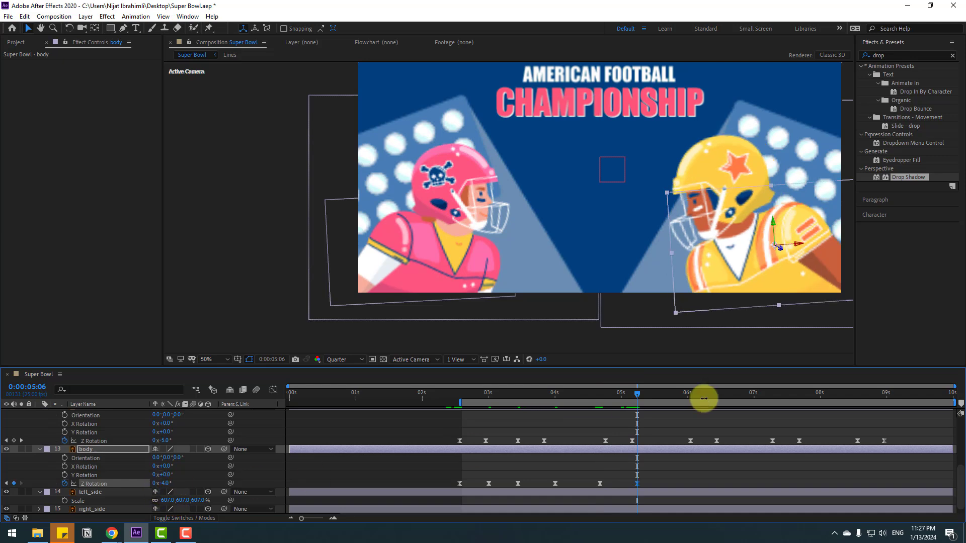
Hold the yellow body's Z Rotation with a keyframe at 0:00:05:24 and set it to 3° at 0:00:06:09.
drag(597, 391, 686, 396)
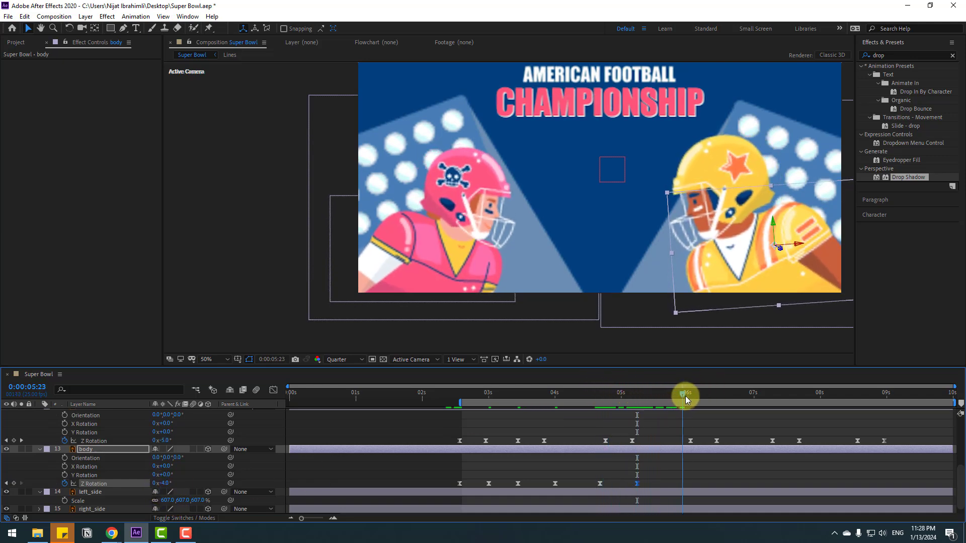
click(13, 483)
key(shift+Page_Down)
click(162, 484)
text(3)
key(Return)
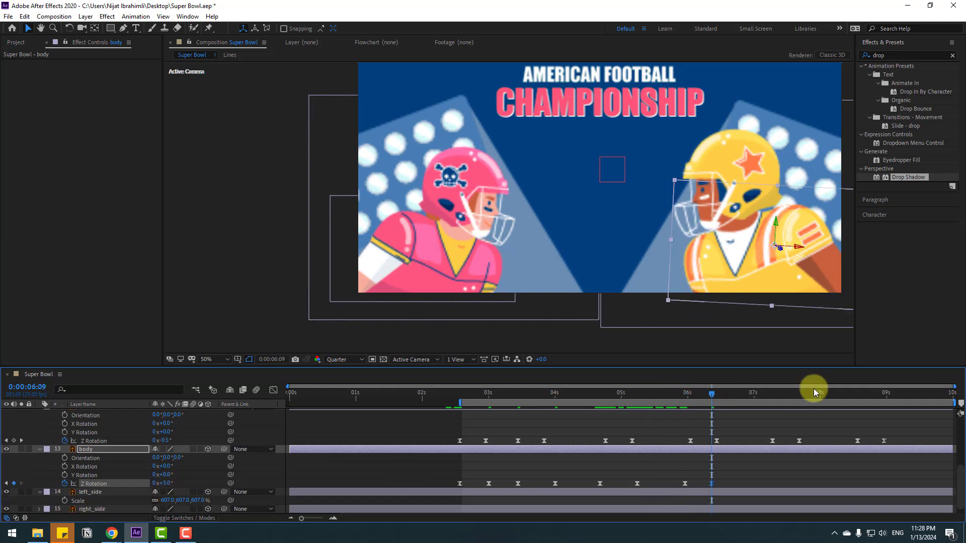
Hold the yellow body's Z Rotation with a keyframe at 0:00:07:03 and return it to 0° at 0:00:07:13.
click(14, 483)
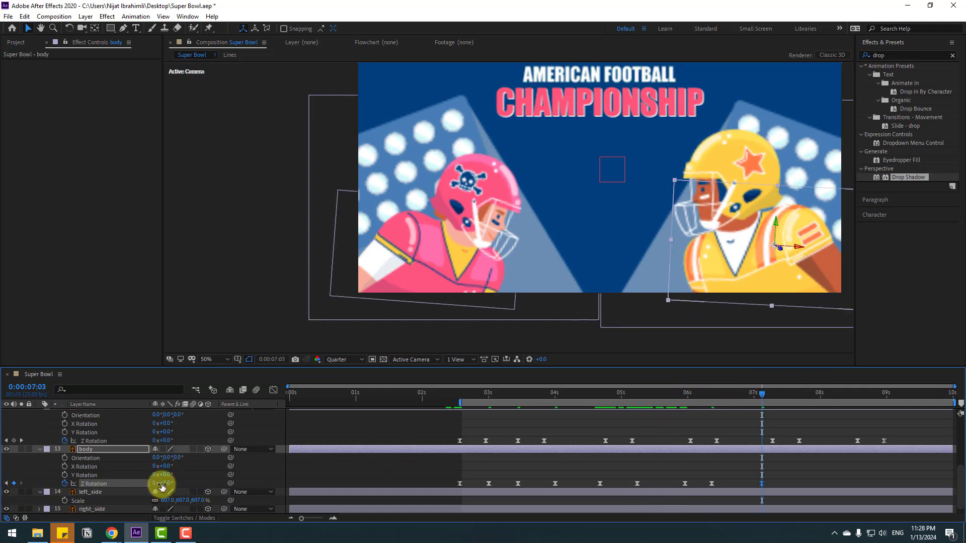
key(shift+Page_Down)
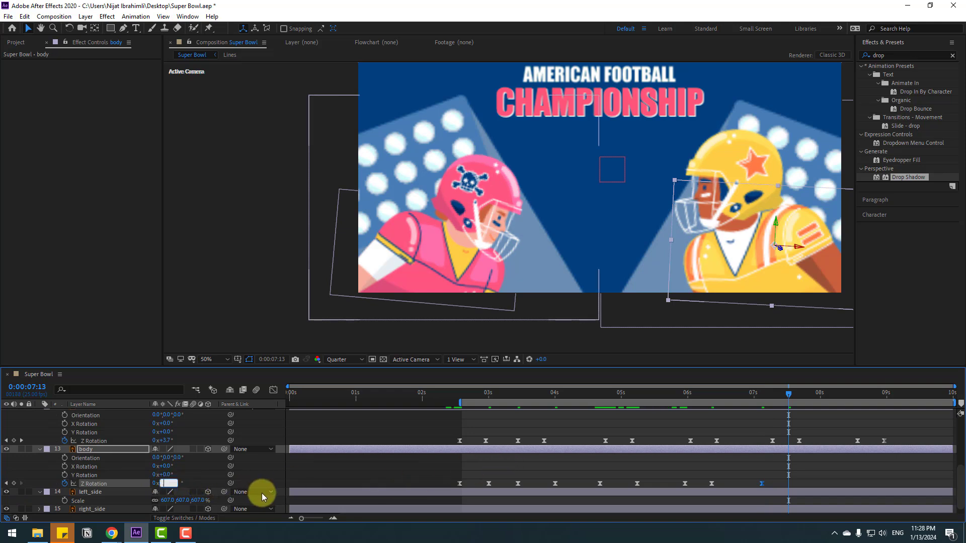
text(0)
key(Return)
Hold the yellow body's Z Rotation with a keyframe at 0:00:08:12 and set it to 3° at 0:00:08:22.
click(852, 391)
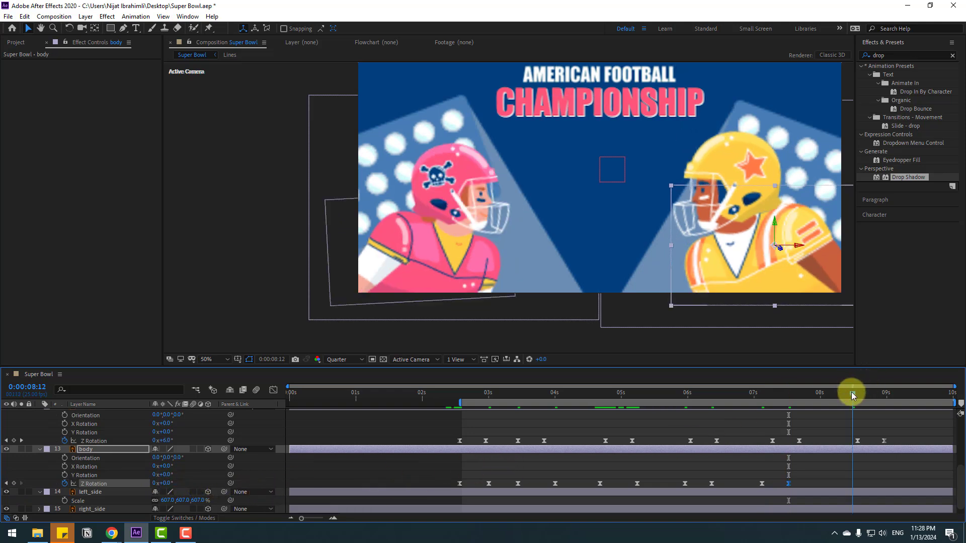
click(13, 483)
key(shift+Page_Down)
drag(168, 484, 859, 445)
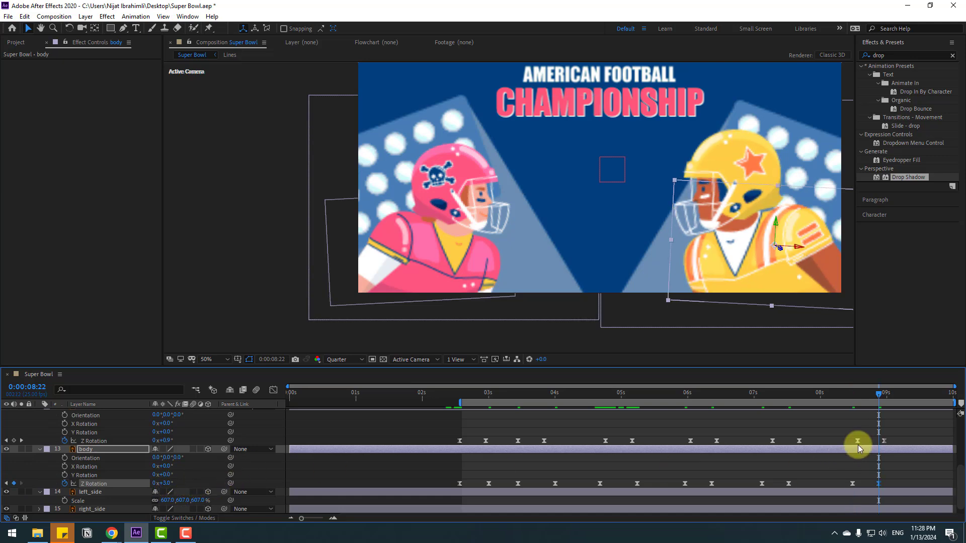
Keyframe the yellow body's Position at 0:00:02:14, shift its Y to about 1333 a few frames on, and repeat the first keyframe at 0:00:03:00.
click(460, 395)
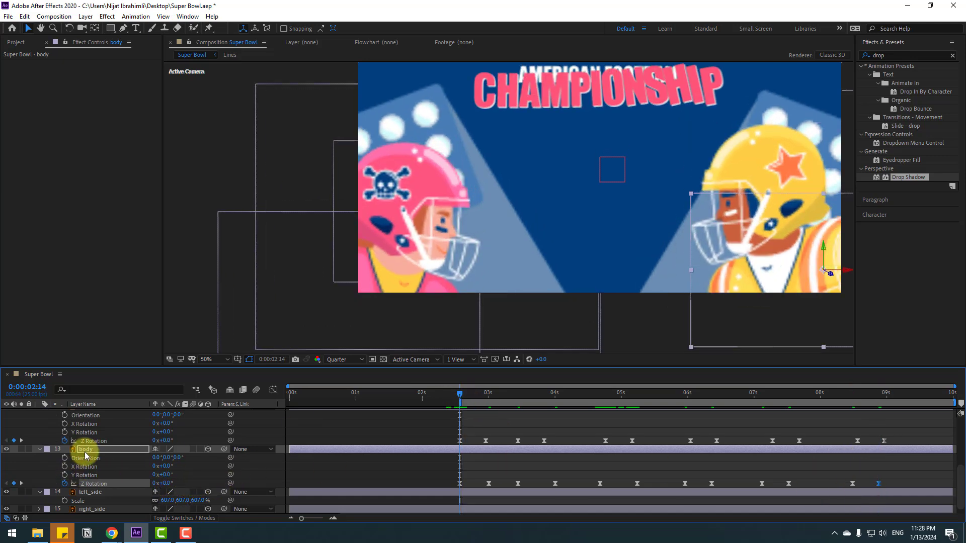
key(shift+p)
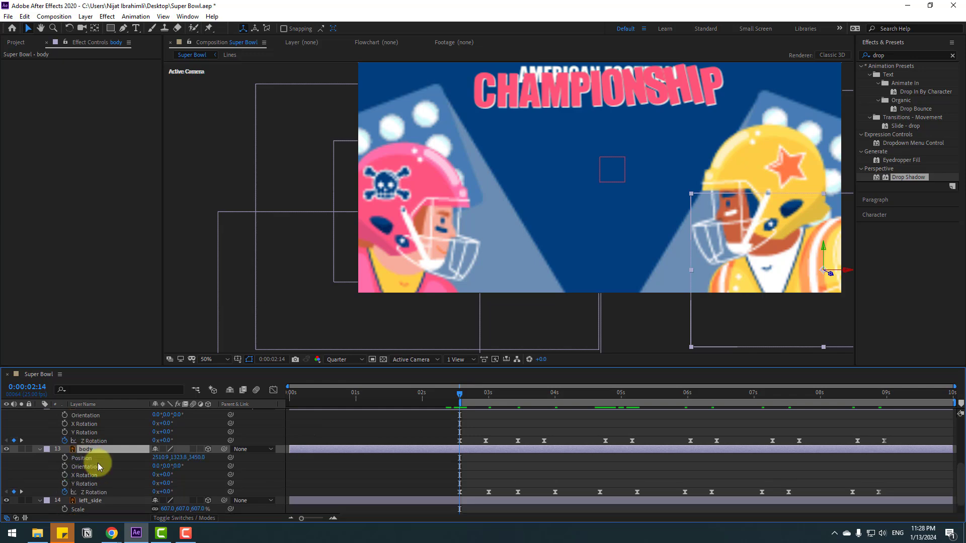
click(64, 458)
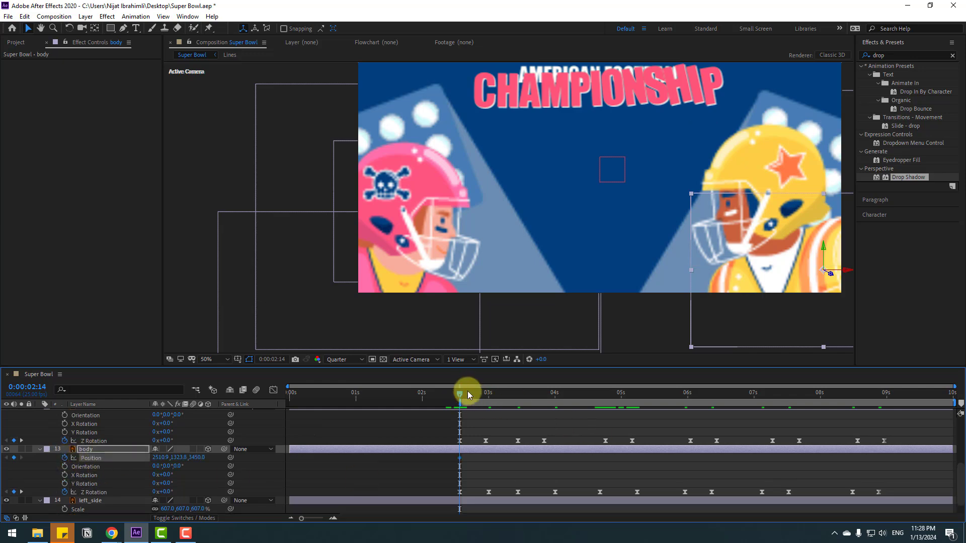
drag(467, 394, 491, 395)
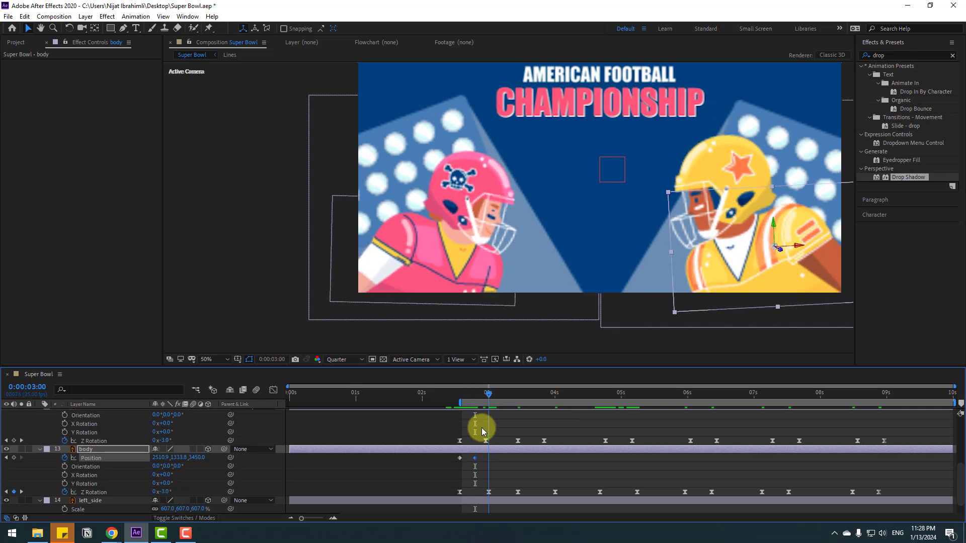
click(460, 458)
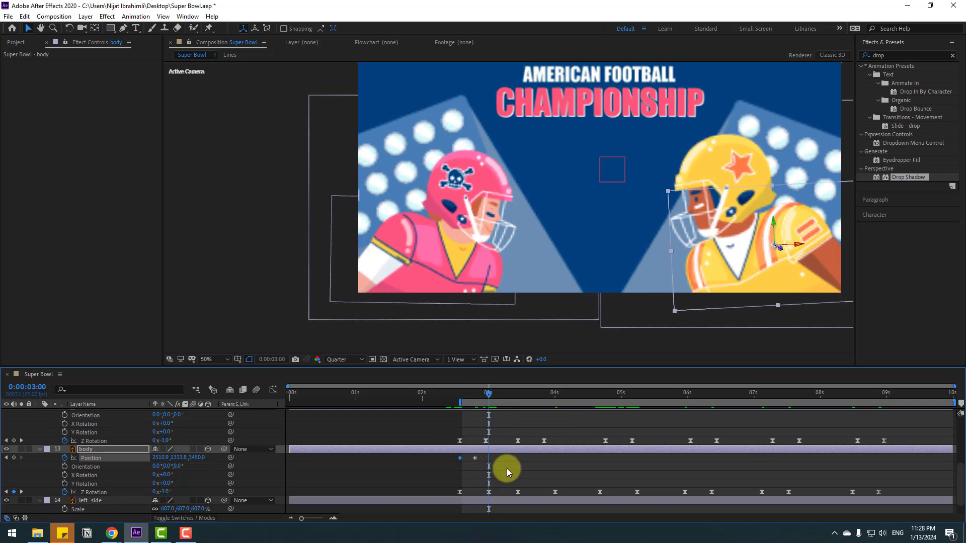
Apply Easy Ease to the yellow body's three Position keyframes and preview the movement.
right_click(459, 459)
mouse_move(503, 452)
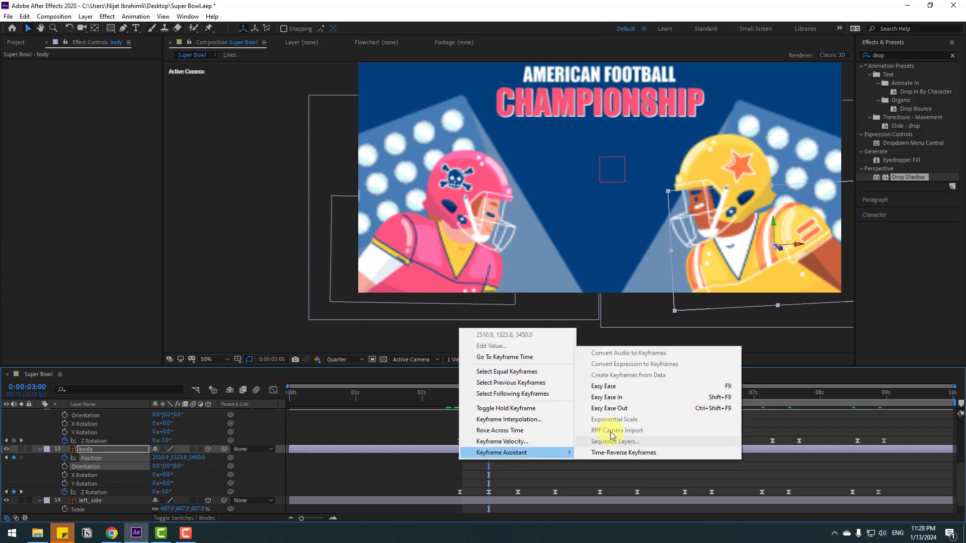
click(616, 396)
key(space)
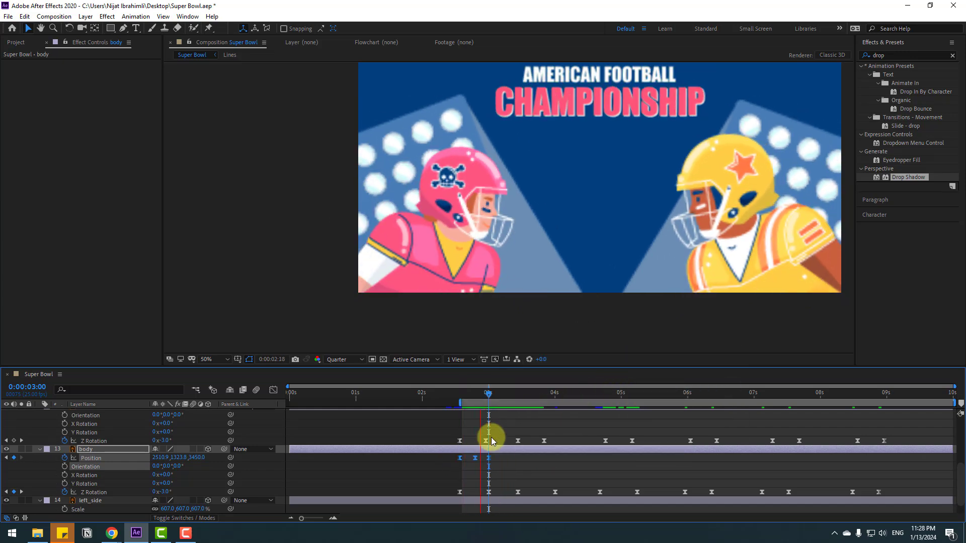
key(space)
Repeat the yellow body's eased Position keyframes at about 0:00:03:11, 0:00:04:17, 0:00:05:23, 0:00:07:03 and 0:00:08:13.
drag(501, 397, 508, 394)
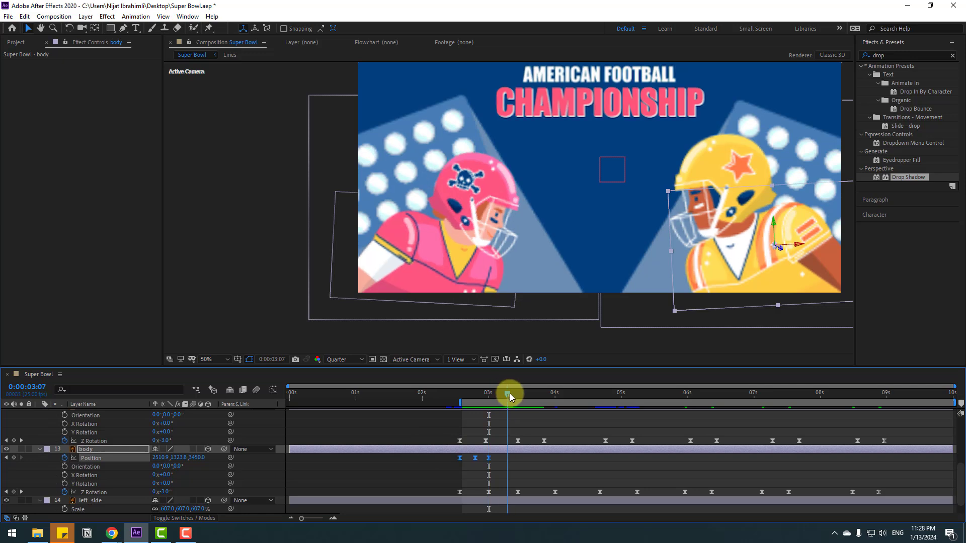
key(ctrl+v)
click(599, 396)
key(ctrl+v)
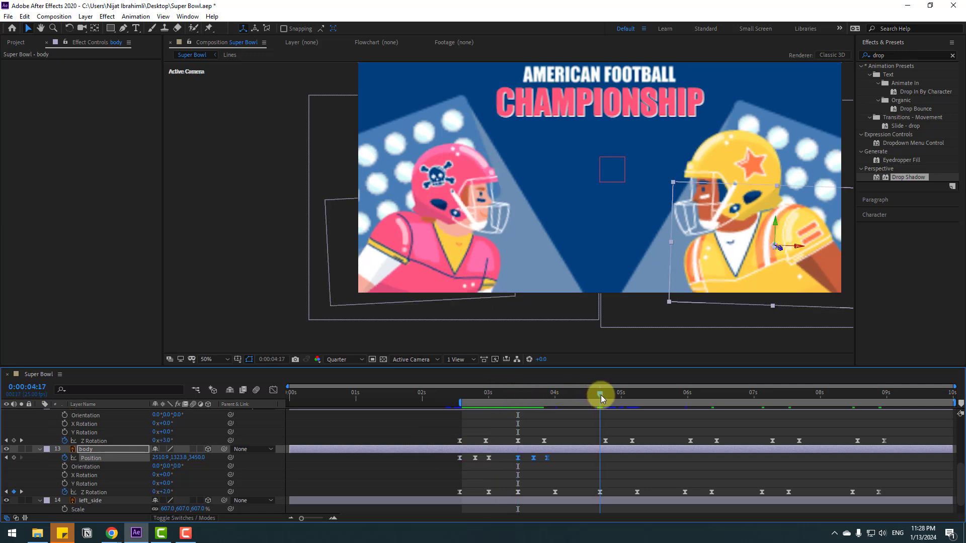
click(681, 397)
key(ctrl+v)
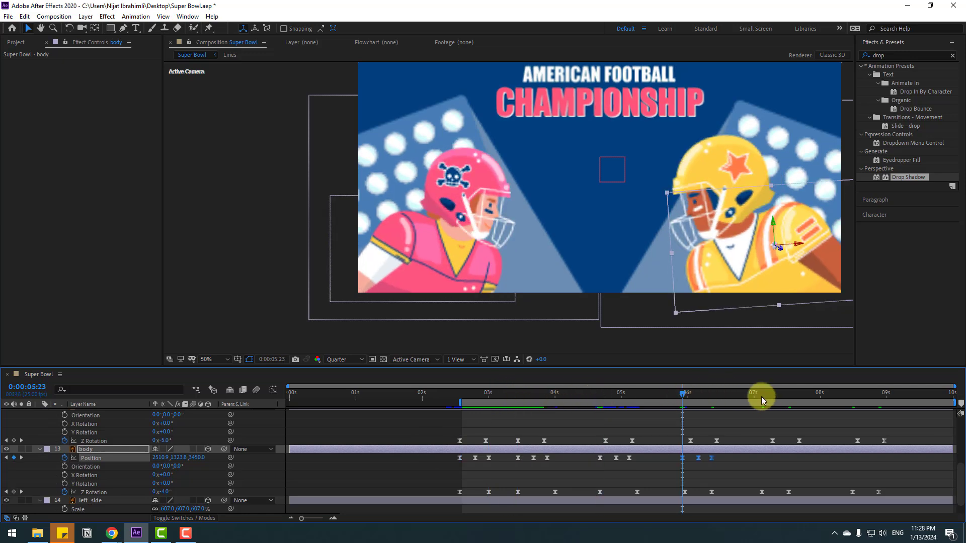
click(762, 396)
key(ctrl+v)
click(853, 392)
key(ctrl+v)
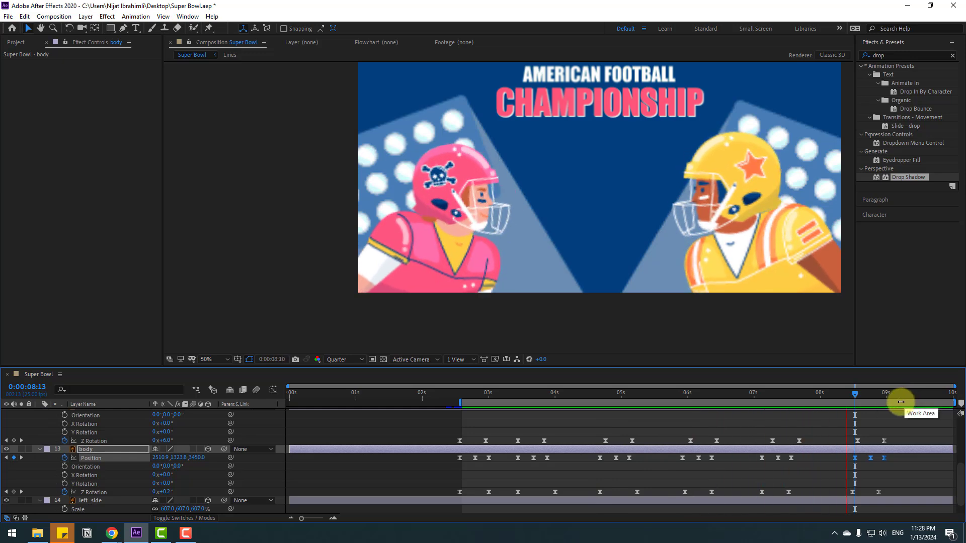
Keyframe an eased blink on the yellow player's eye Scale: 100% at 0:00:02:19, squashed in height between, and 100% again at 0:00:03:00.
click(473, 394)
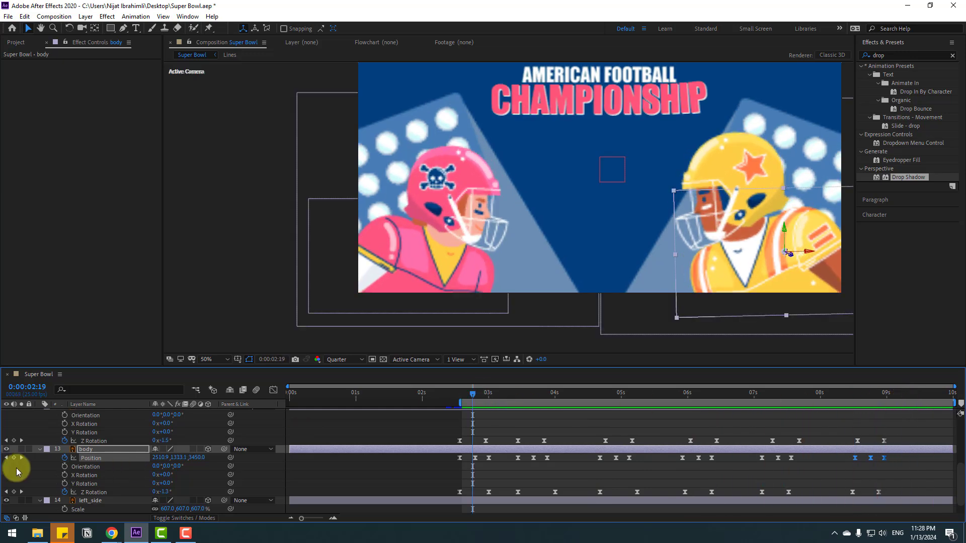
click(39, 449)
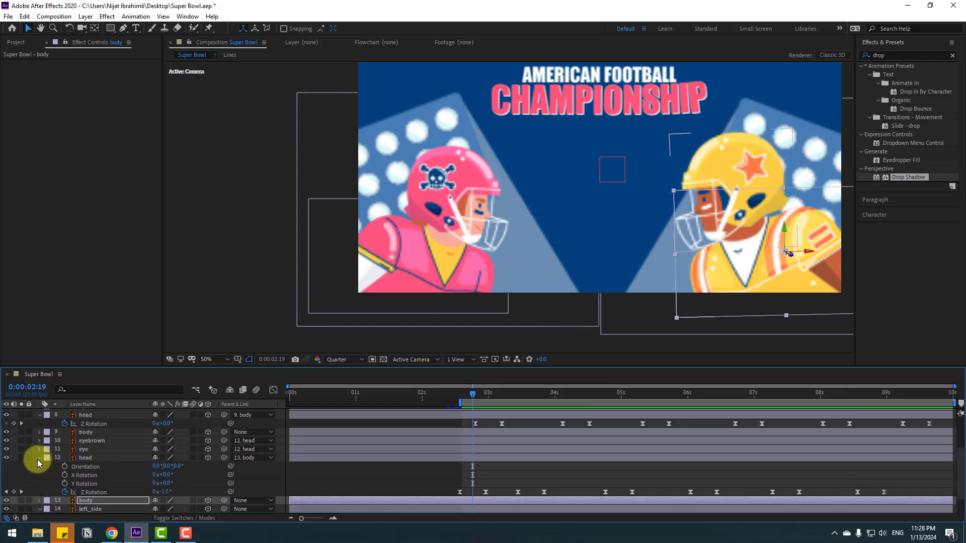
click(39, 458)
click(85, 459)
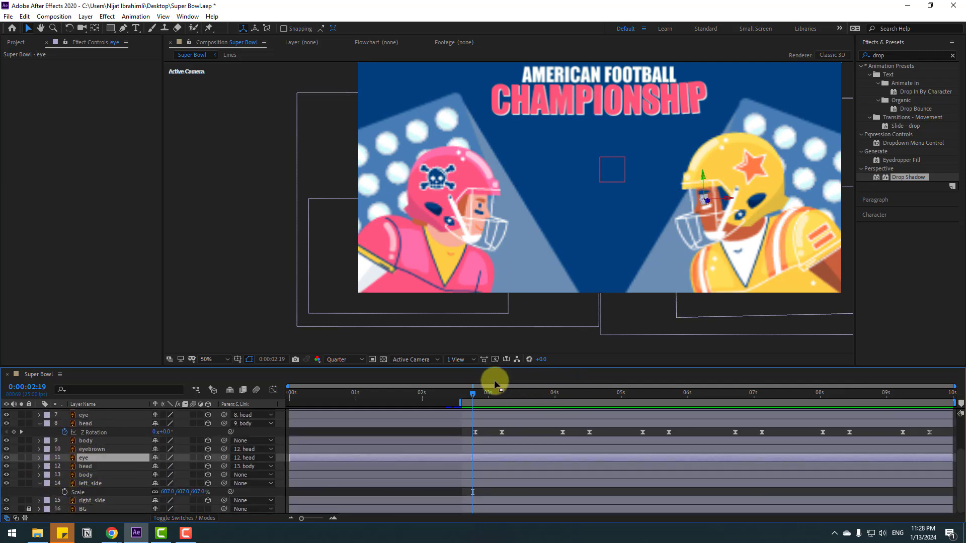
key(s)
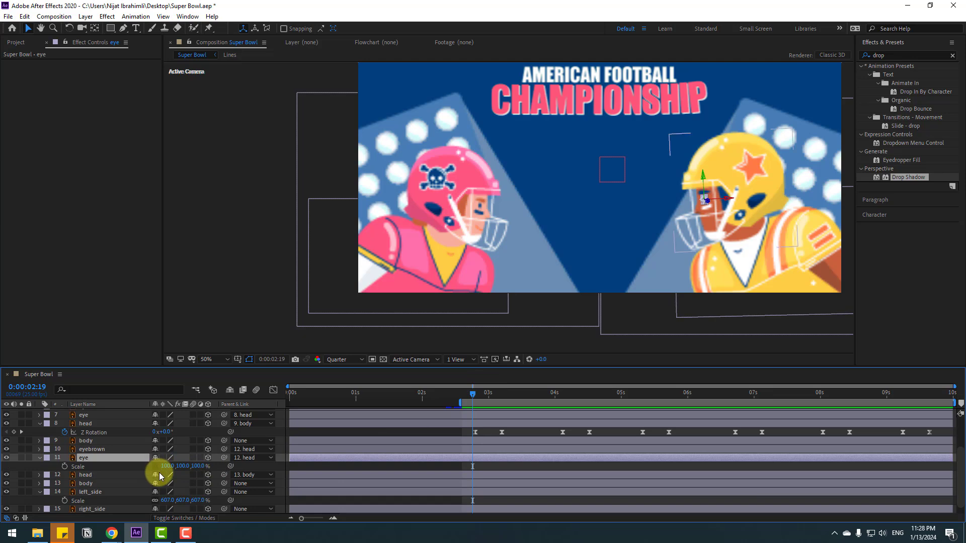
click(66, 467)
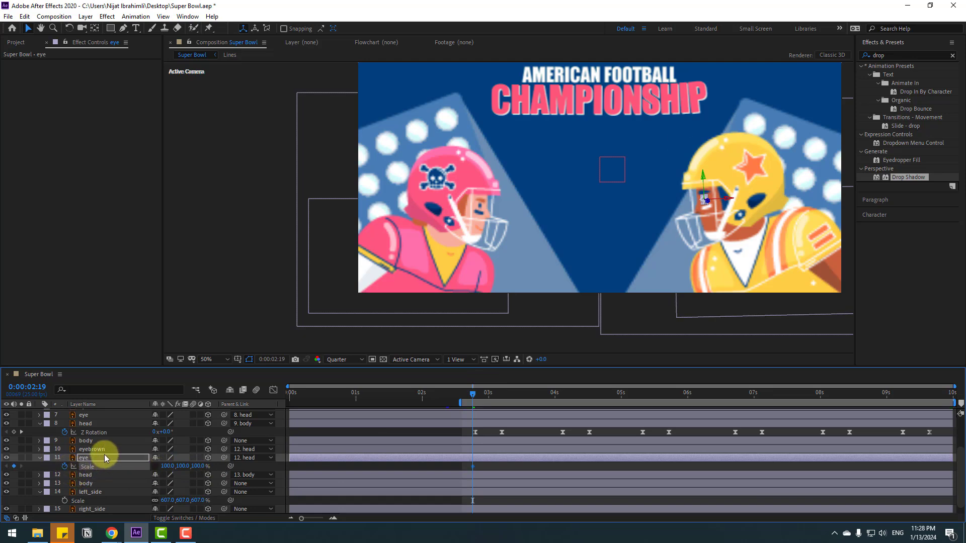
key(space)
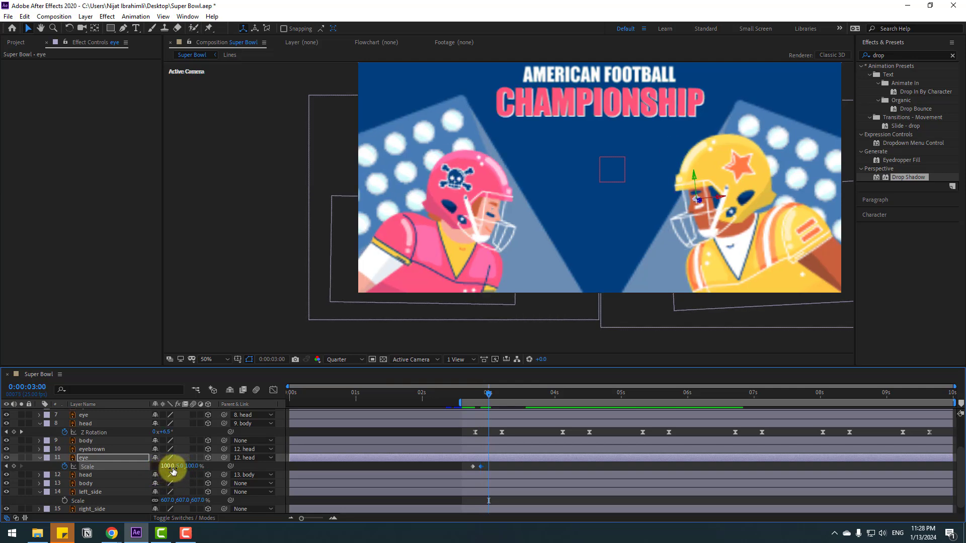
click(180, 467)
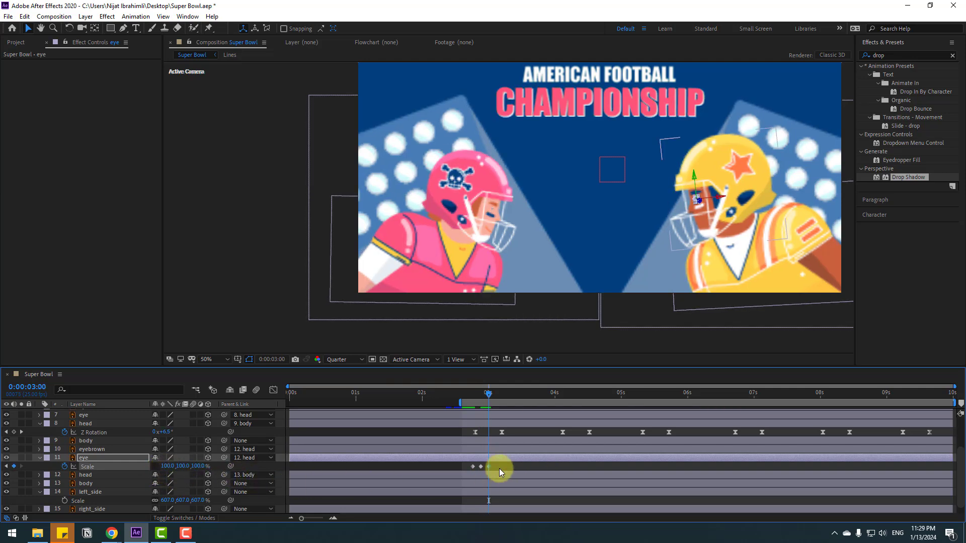
right_click(472, 467)
click(624, 394)
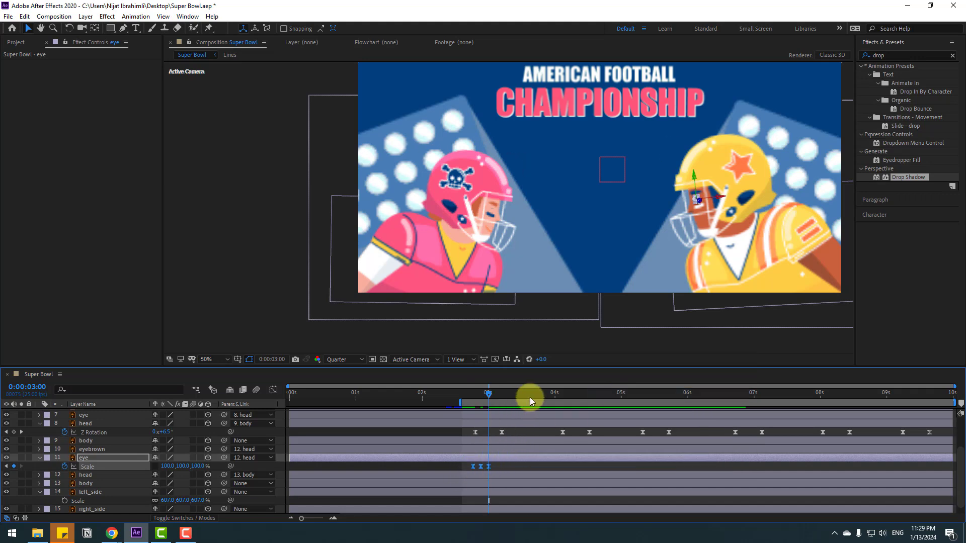
Repeat the yellow eye's blink keyframes at about 0:00:03:20, 0:00:04:23, 0:00:06:04, 0:00:07:06, 0:00:08:08 and 0:00:09:10, and preview the blinking.
drag(530, 397, 557, 403)
click(616, 393)
key(ctrl+v)
click(698, 393)
key(ctrl+v)
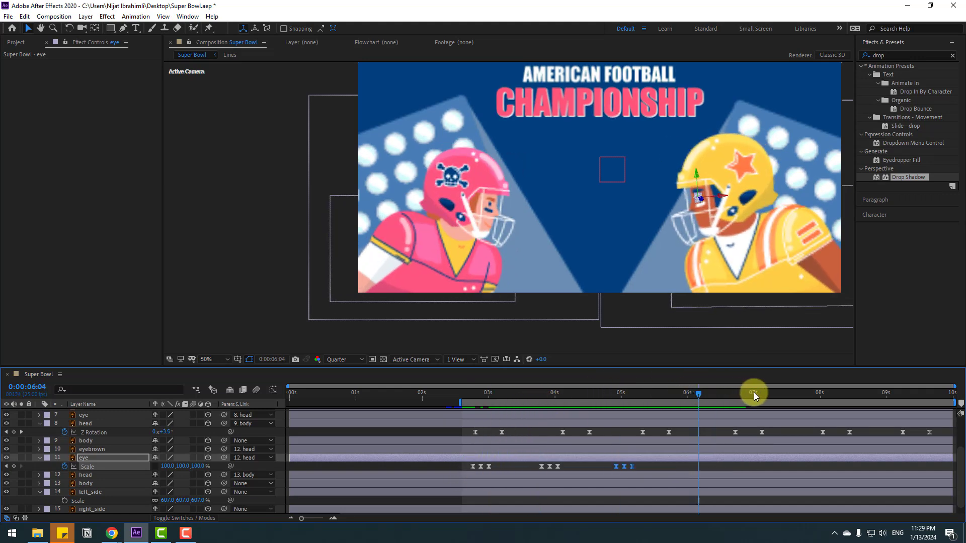
click(770, 393)
key(ctrl+v)
click(842, 393)
key(ctrl+v)
click(913, 393)
key(ctrl+v)
key(space)
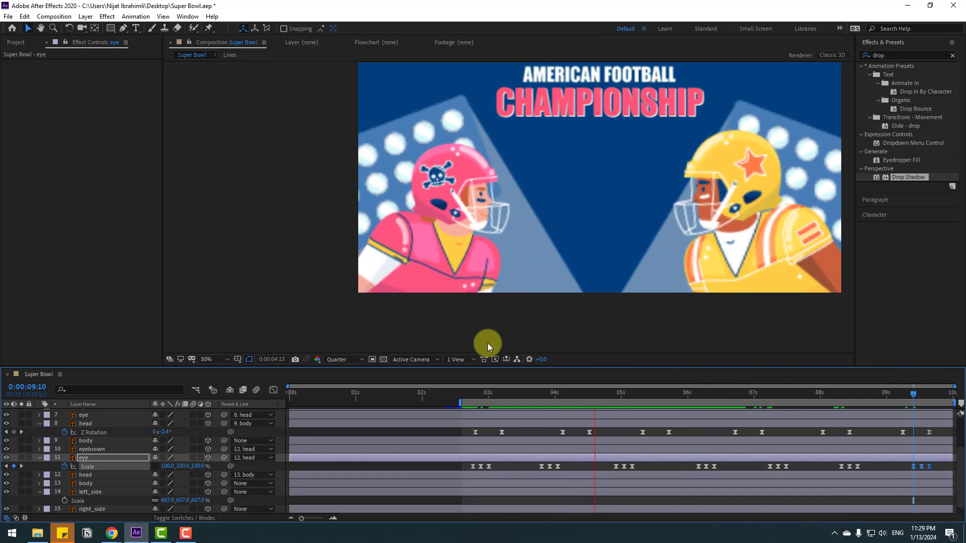
Fit the composition view up to 100% and collapse the open properties of the pink head, yellow eye and left_side layers.
click(216, 360)
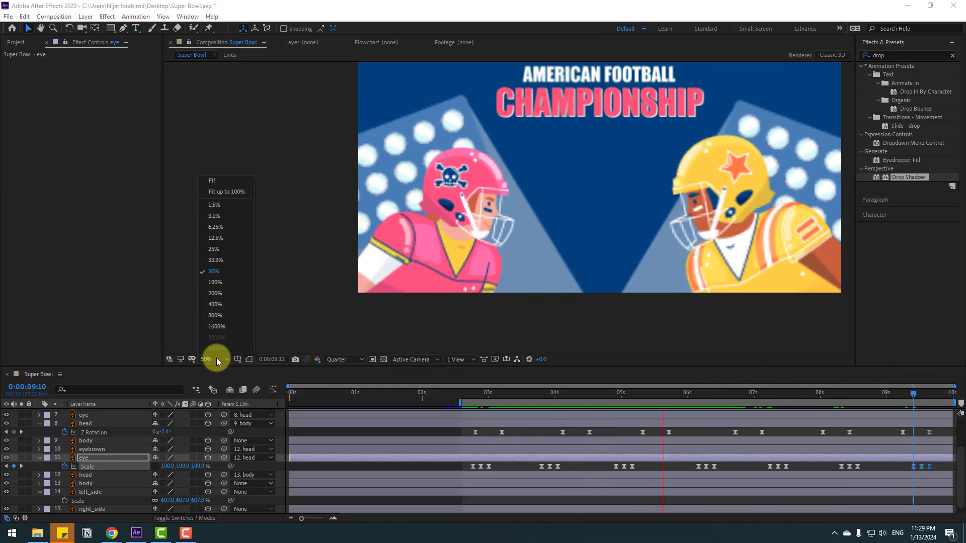
click(237, 196)
click(471, 396)
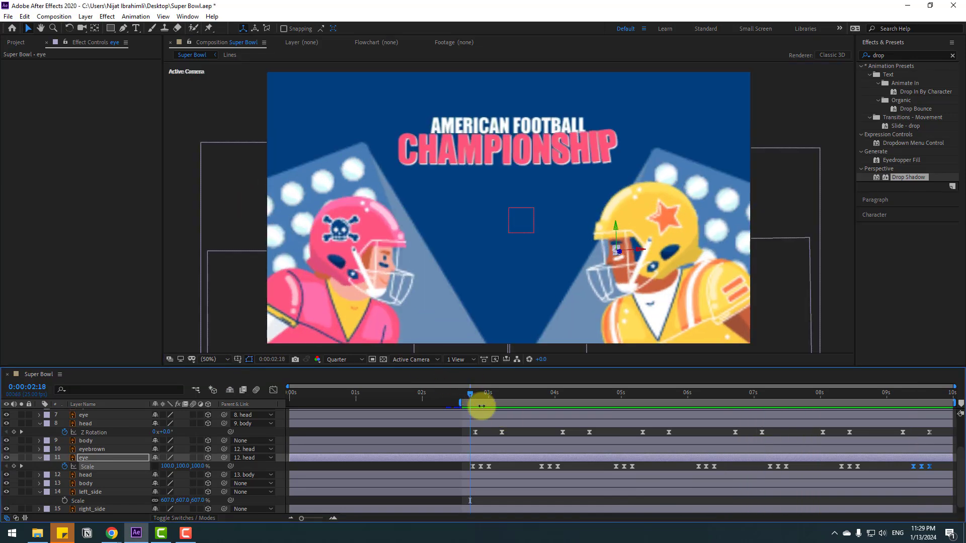
click(39, 424)
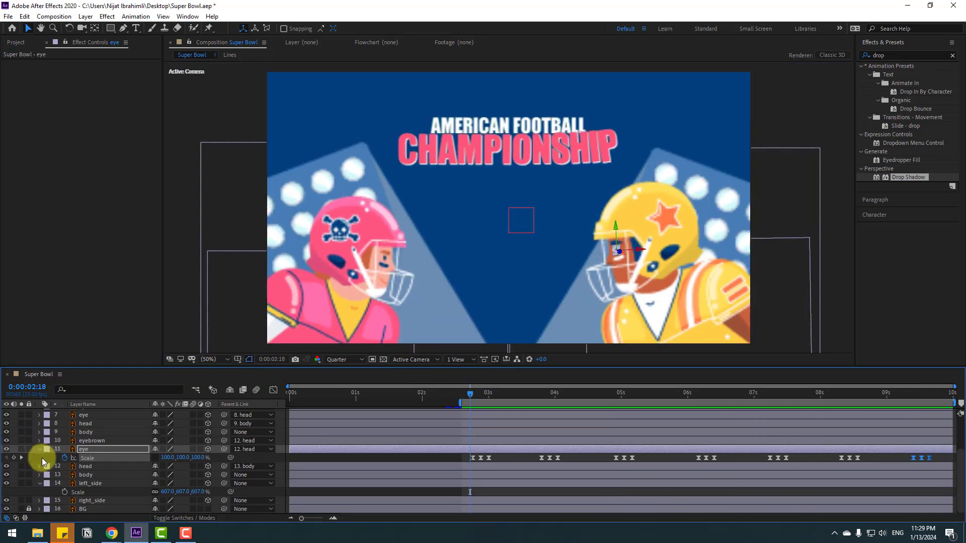
click(40, 458)
click(40, 484)
scroll(136, 467, up, 2)
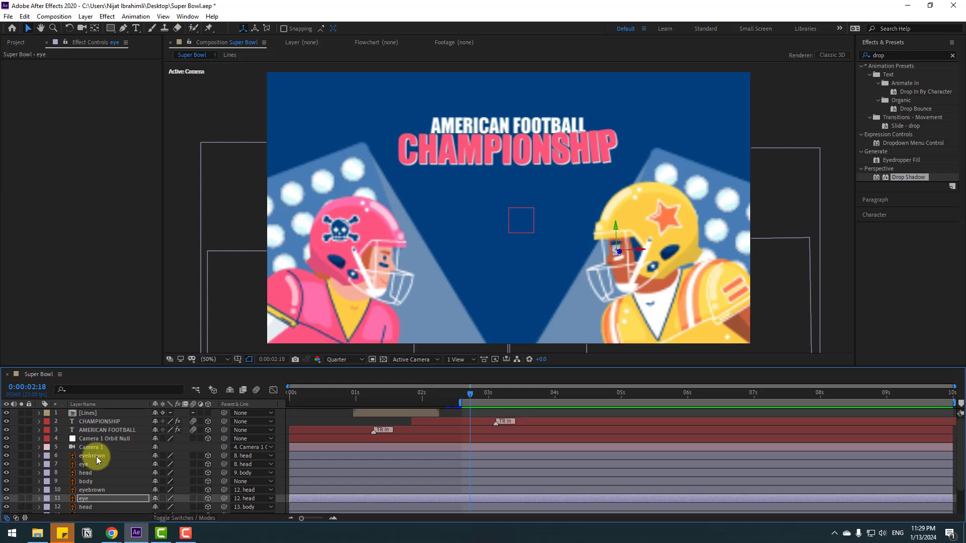
Show the Camera 1 Orbit Null's Position and trim the composition to a work area from the start to 0:00:08:00.
click(119, 439)
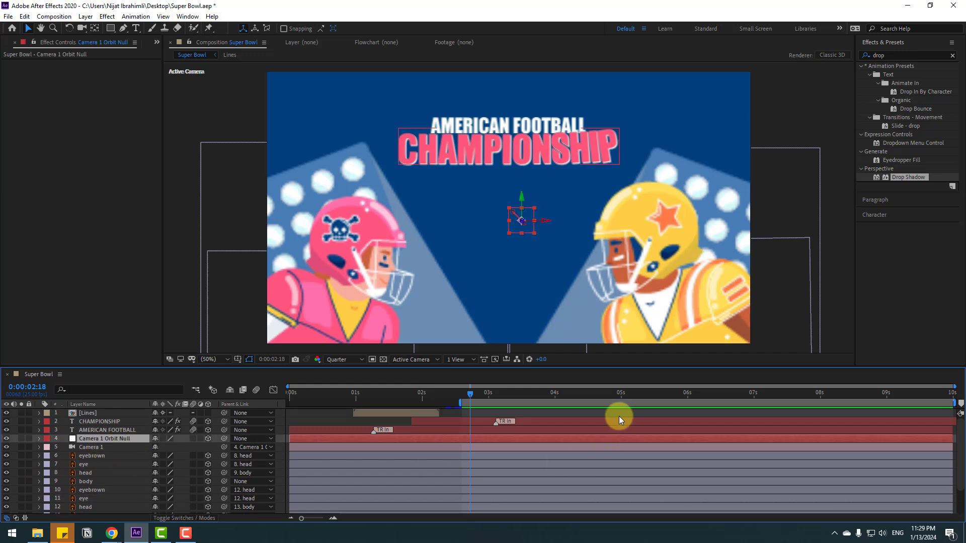
key(p)
drag(474, 397, 821, 403)
key(n)
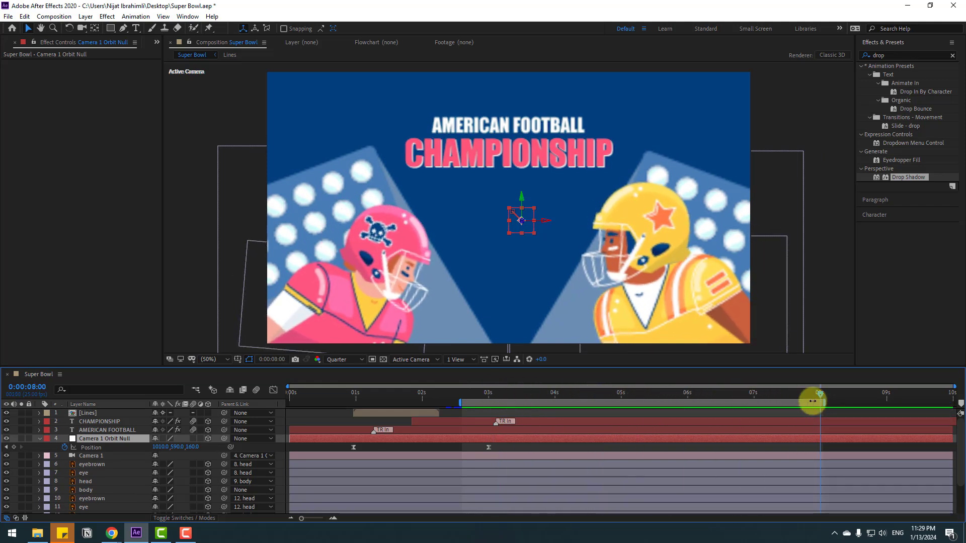
drag(449, 403, 283, 401)
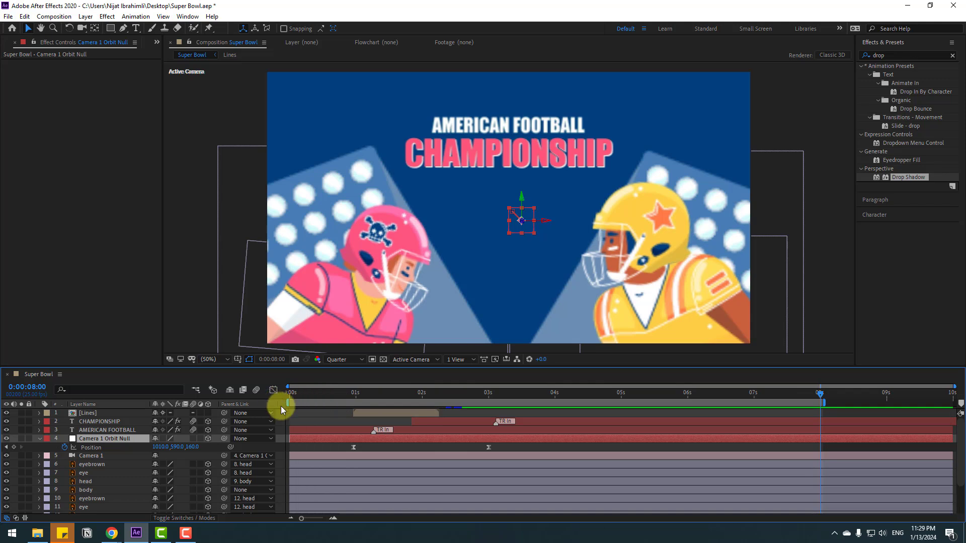
right_click(787, 403)
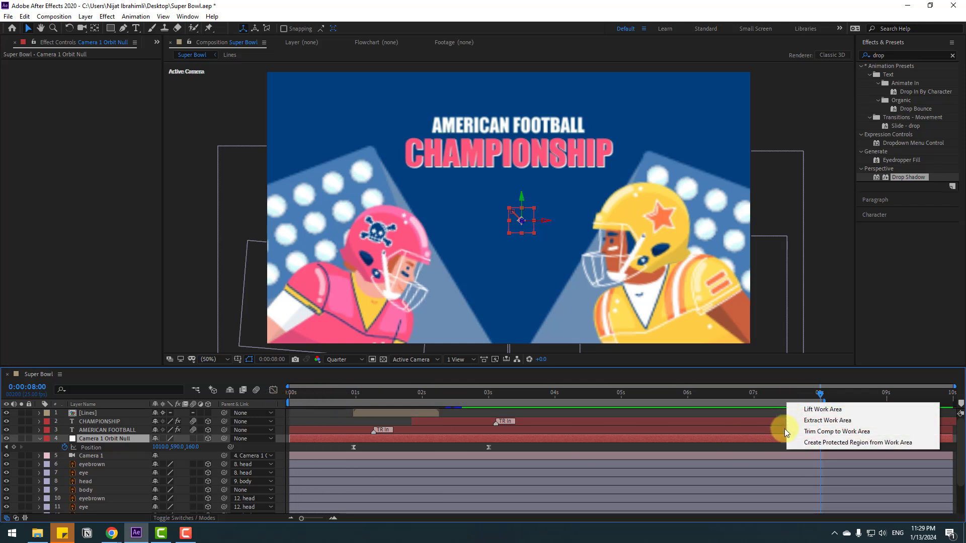
click(857, 433)
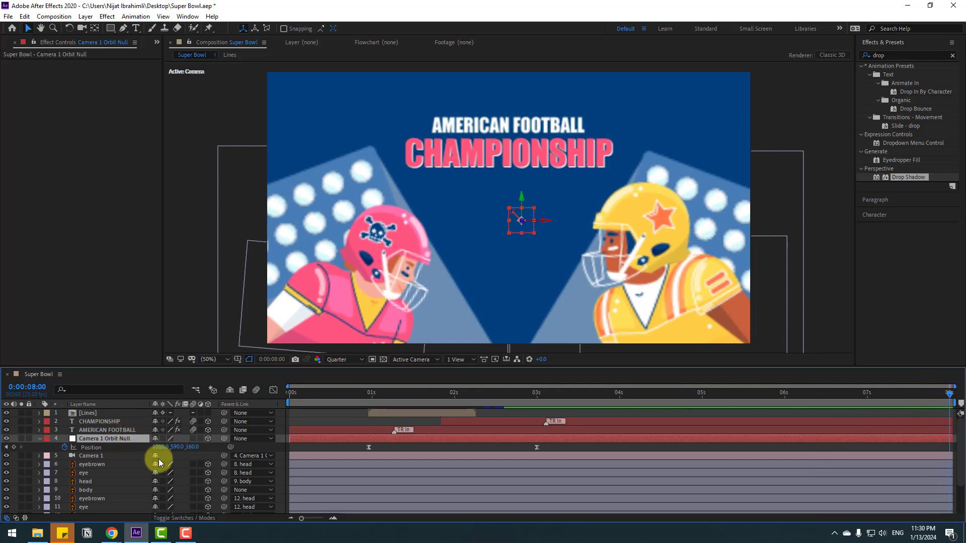
Keyframe the Camera 1 Orbit Null's Z Position to 745 at 0:00:08:00 and preview the camera move.
drag(195, 450, 444, 403)
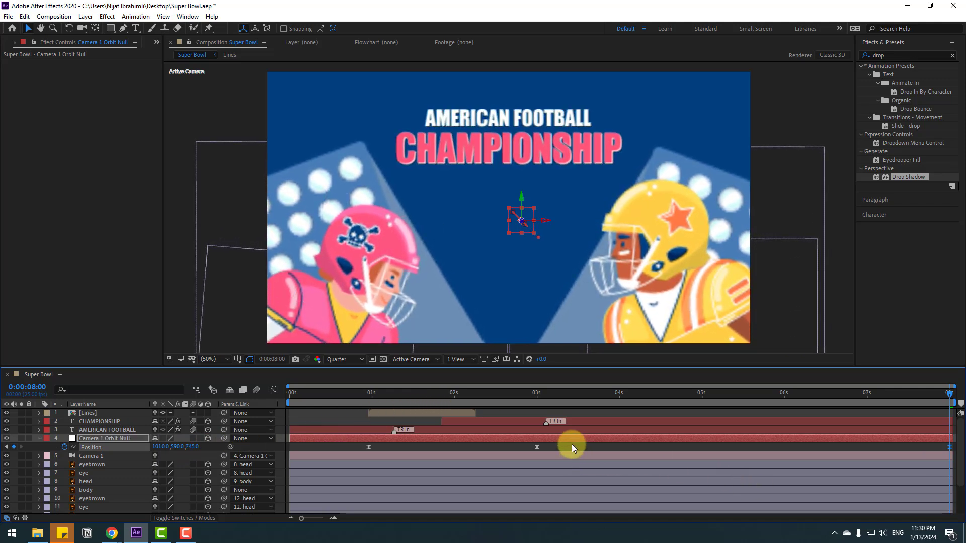
click(571, 445)
key(space)
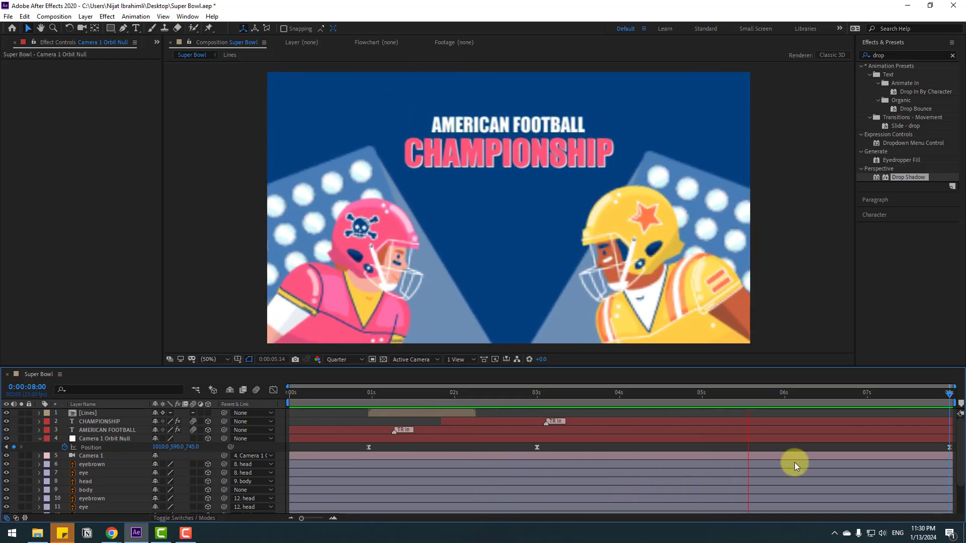
key(space)
Set the spatial interpolation of all the Camera 1 Orbit Null's Position keyframes to Linear and preview the animation.
click(368, 447)
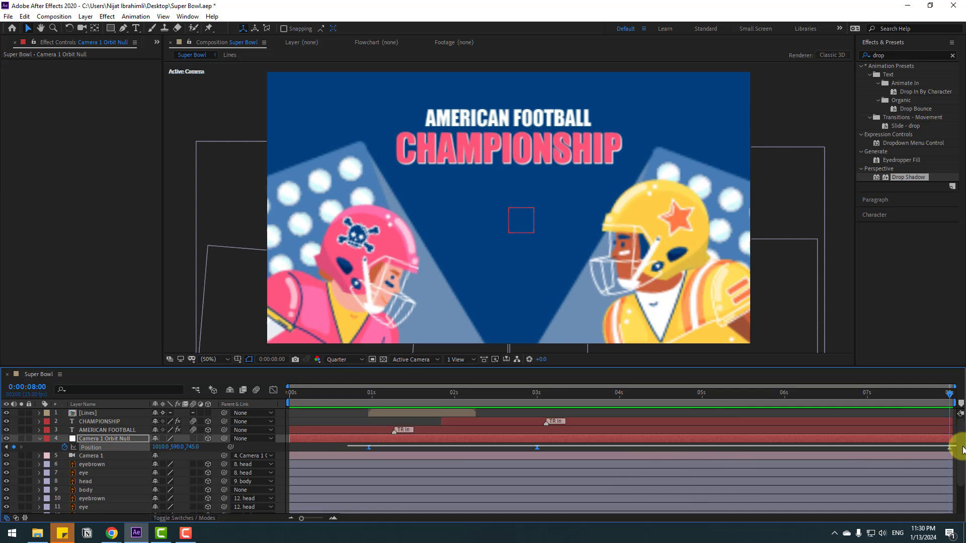
right_click(534, 447)
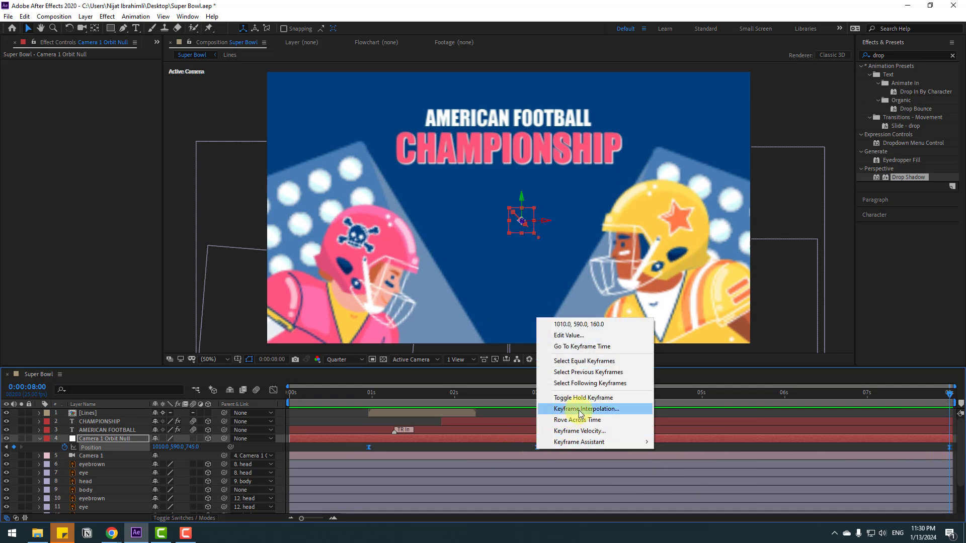
click(600, 416)
click(487, 249)
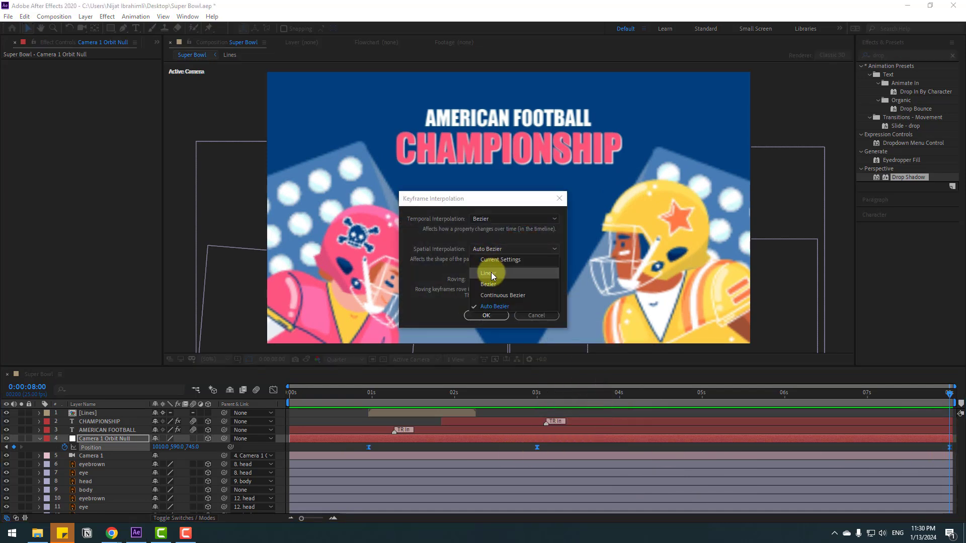
click(490, 273)
click(485, 316)
key(space)
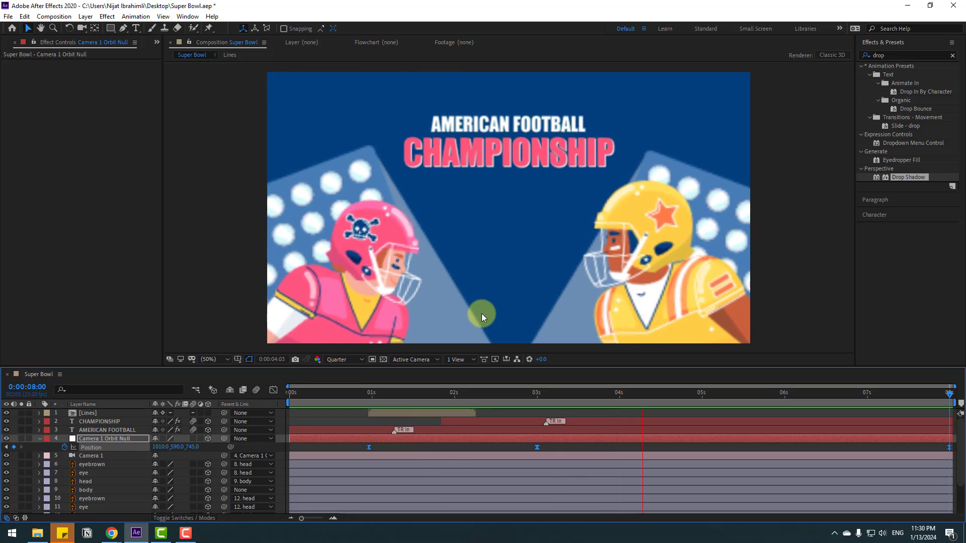
click(483, 445)
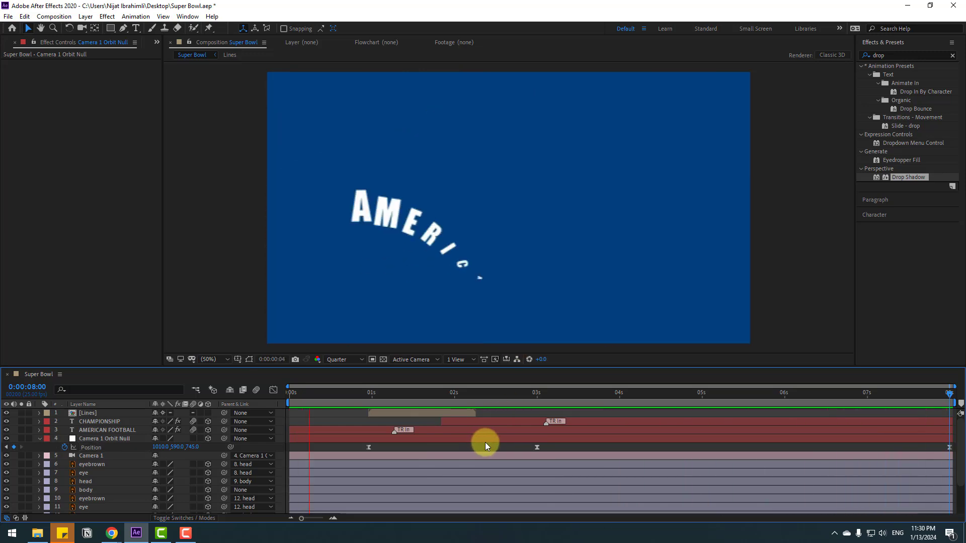